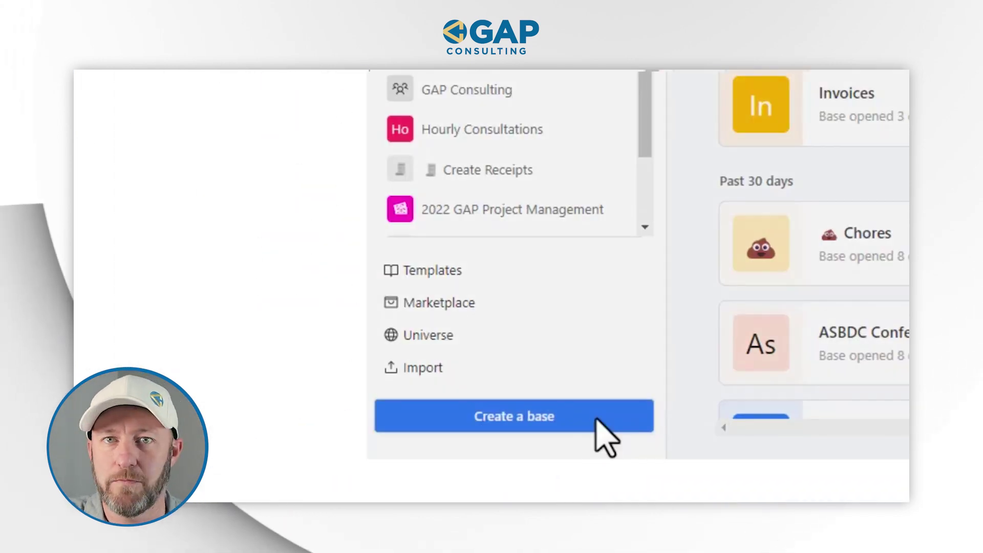
- Create a new base in the GAP Consulting workspace and rename its first table to Projects
click(192, 528)
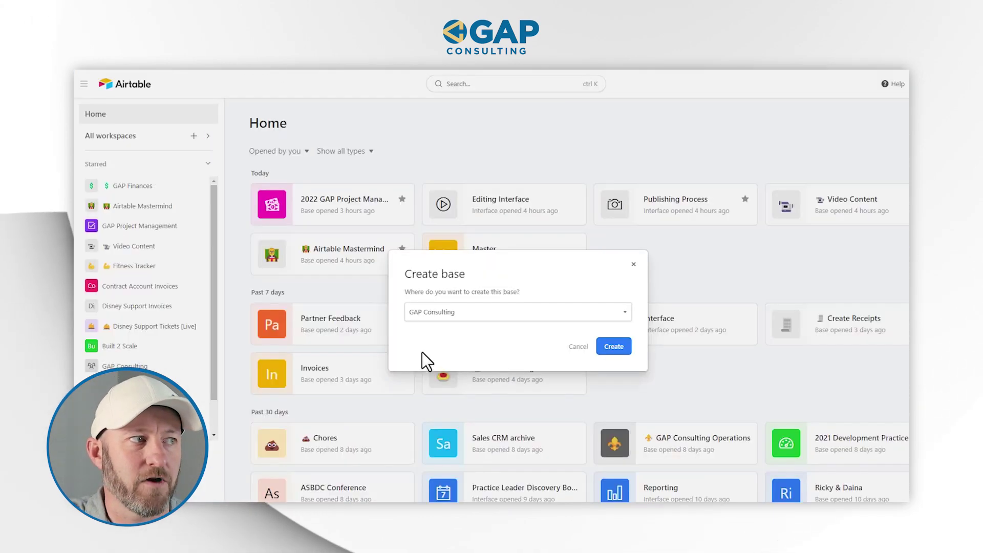
click(613, 347)
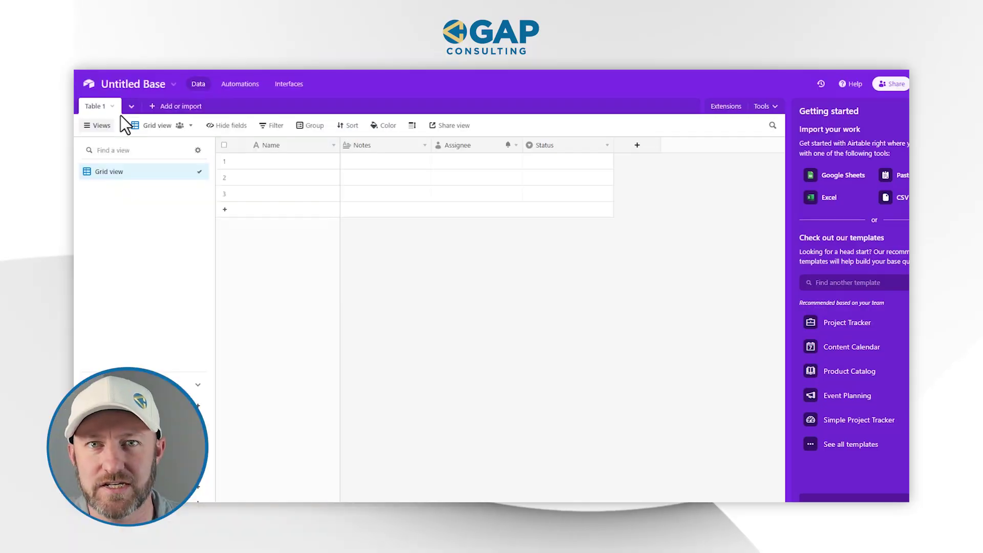
double_click(96, 107)
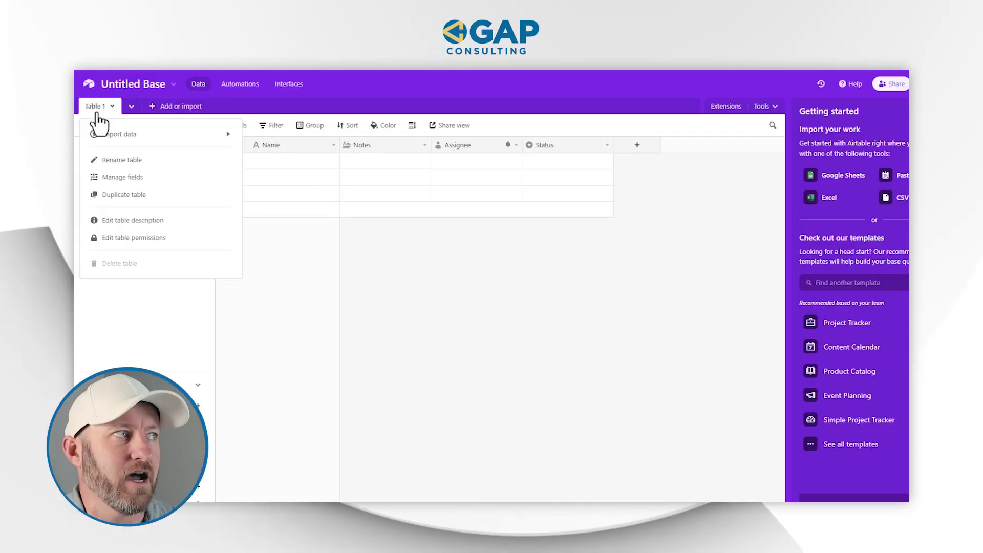
text(Projects)
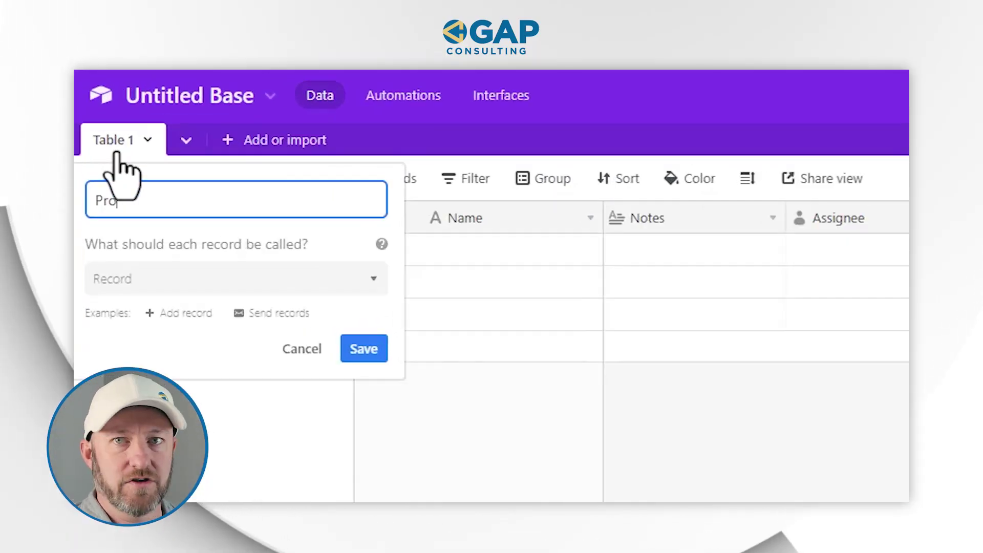
key(Return)
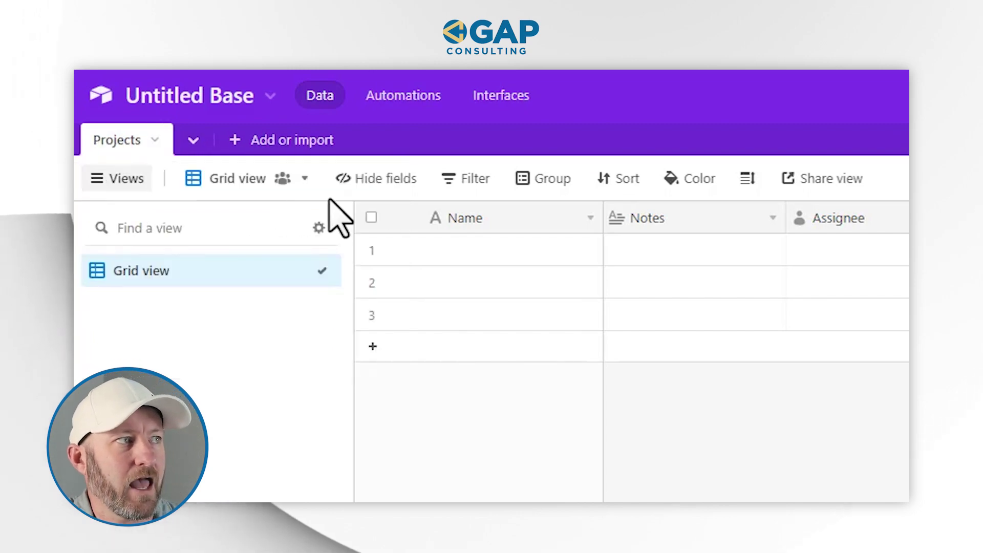
- Hide the Notes, Assignee and Status fields in the Projects table's grid view
right_click(661, 220)
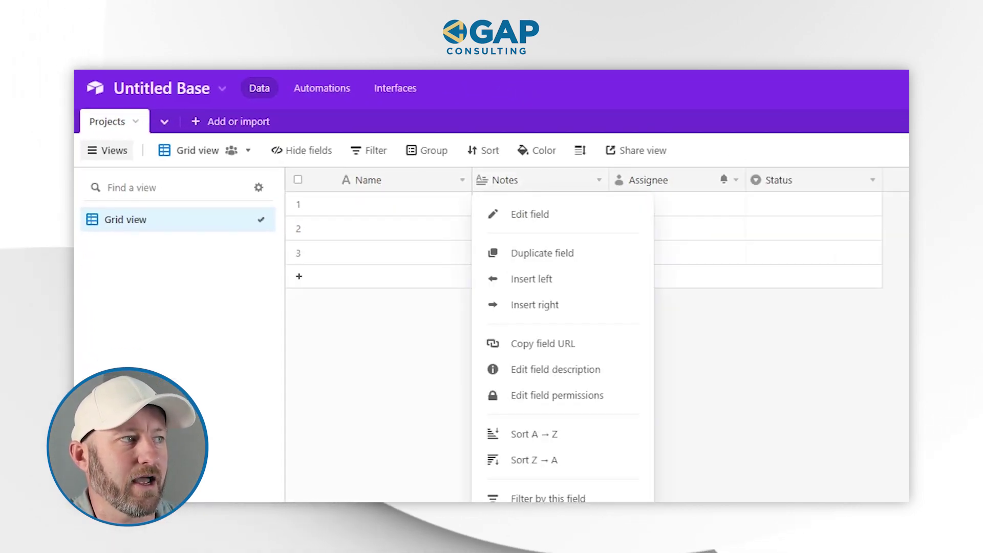
click(705, 383)
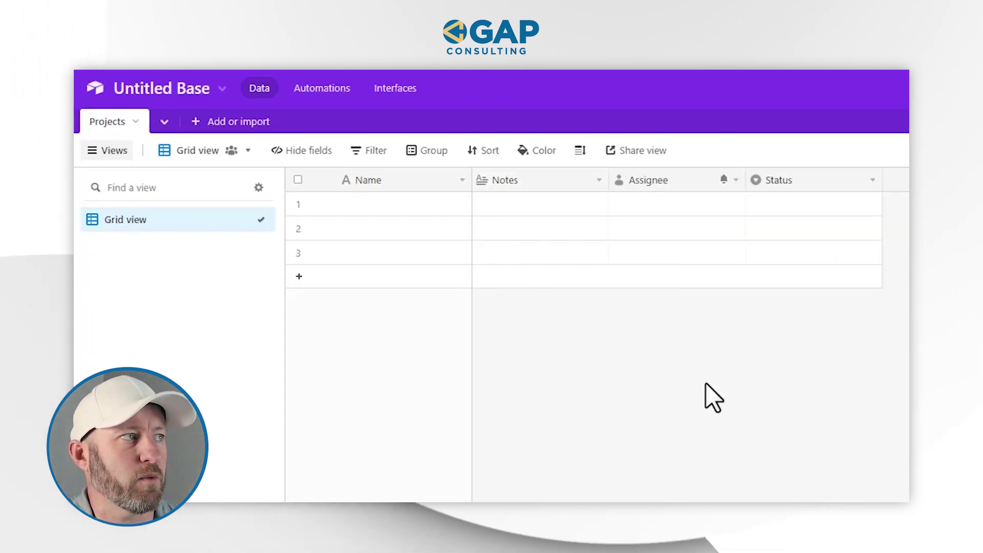
click(322, 152)
click(335, 290)
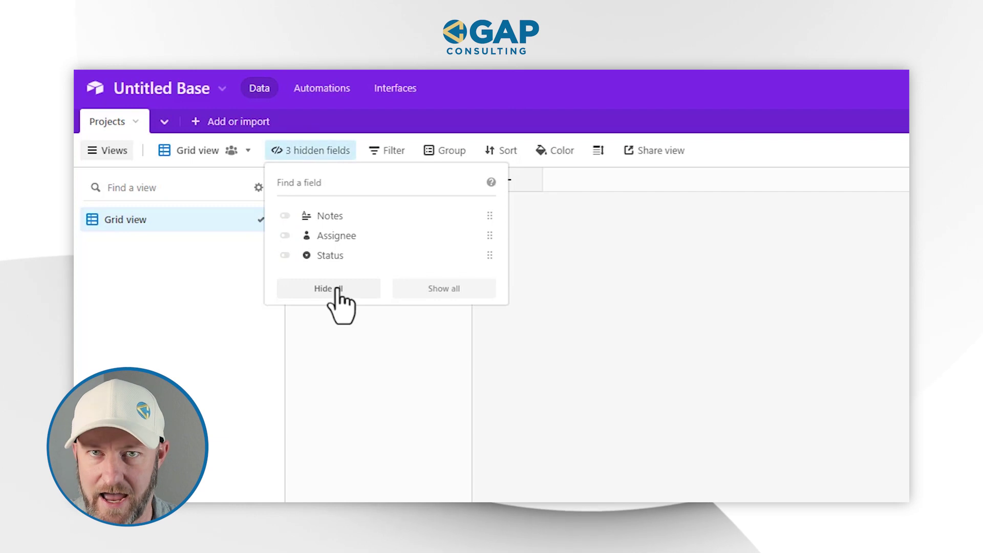
click(489, 359)
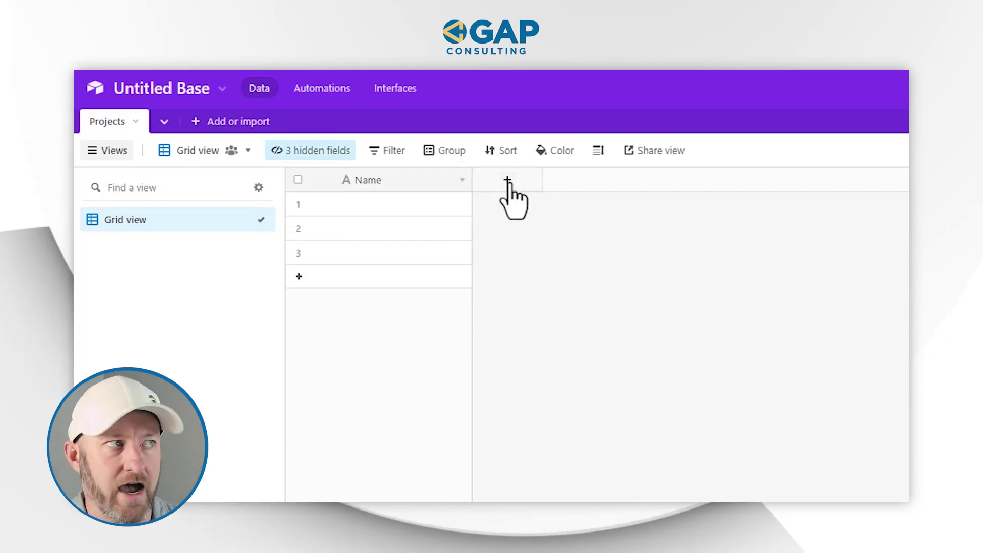
- Fill the Name cells of the three records with Project 1, Project 2 and Project 3
click(404, 205)
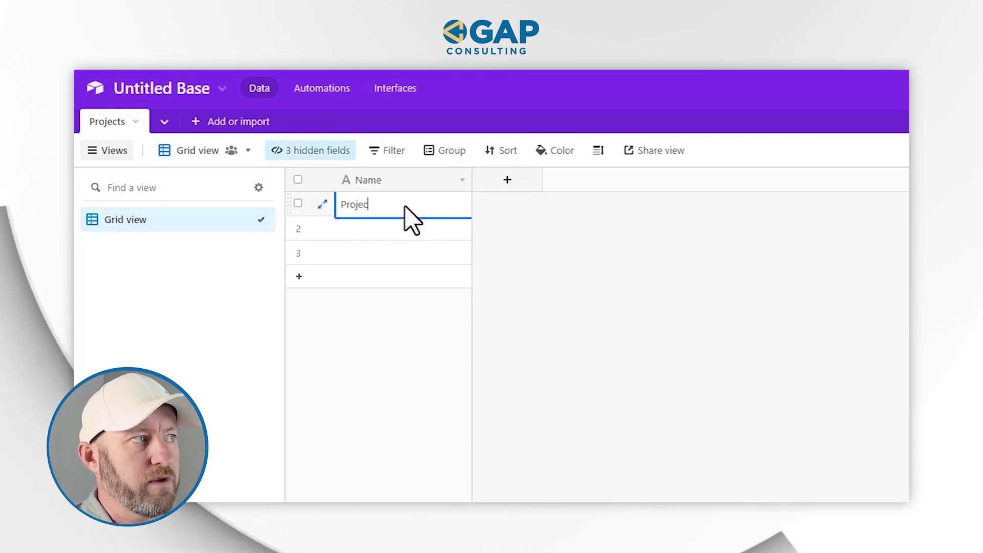
text(Project 3)
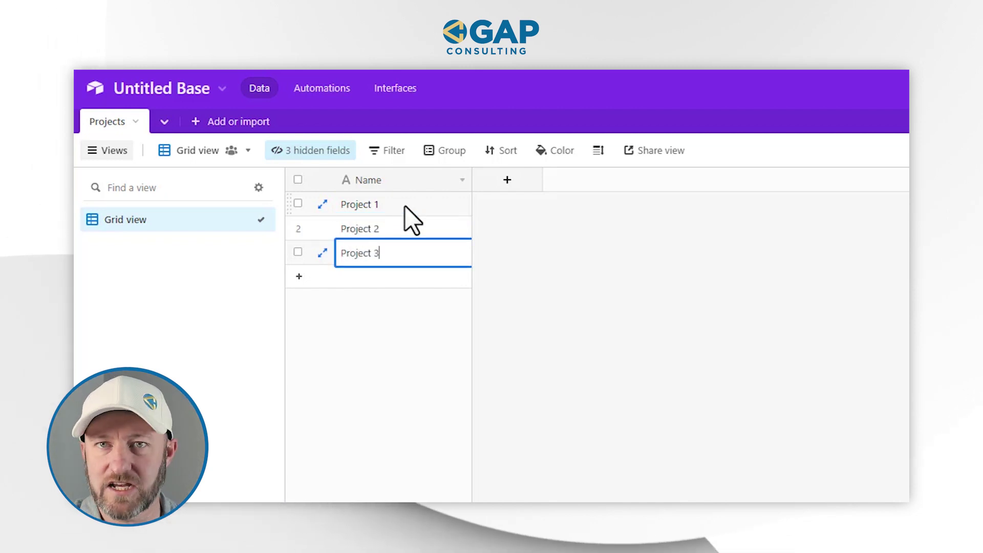
click(405, 206)
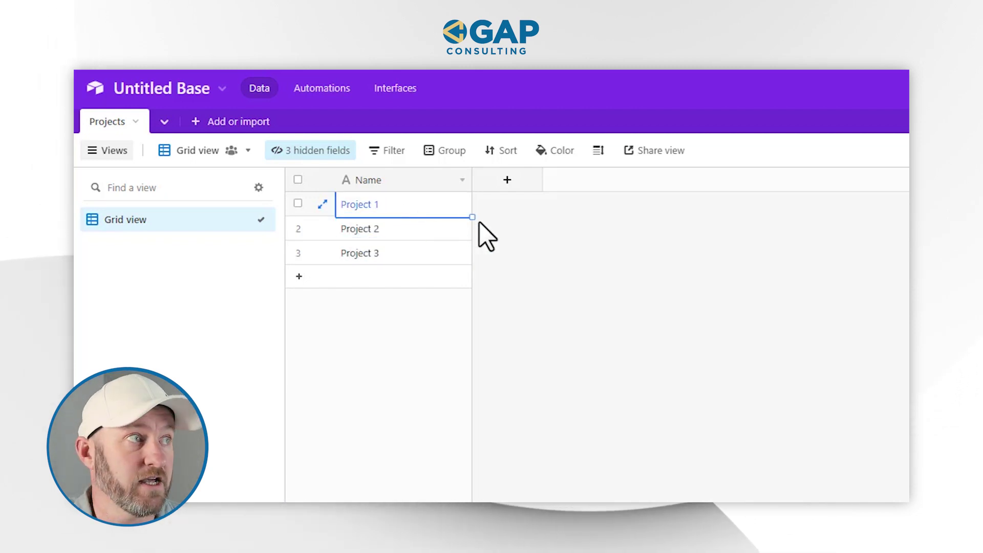
- Add a linked record field named Sprint to the Projects table, linking to a new table called Sprints
click(508, 180)
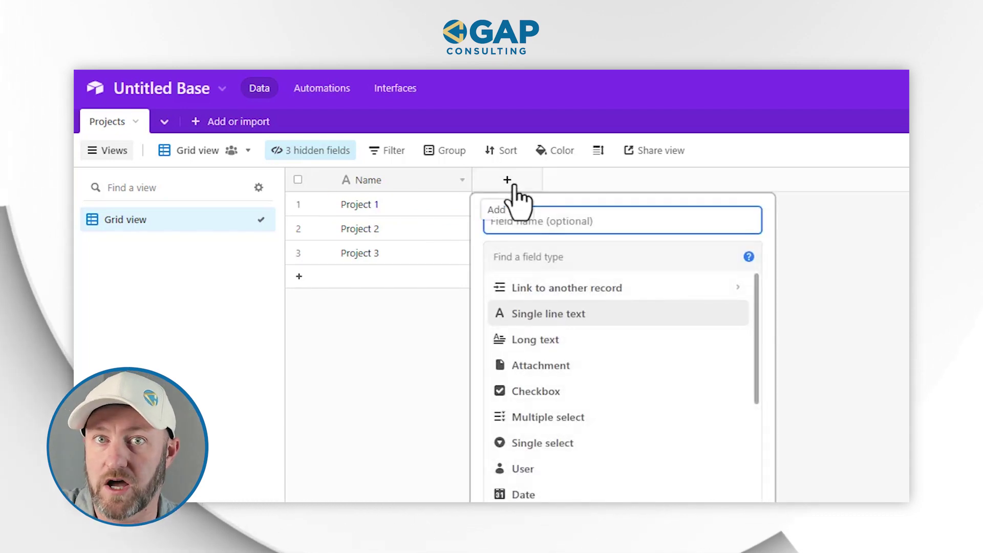
text(S)
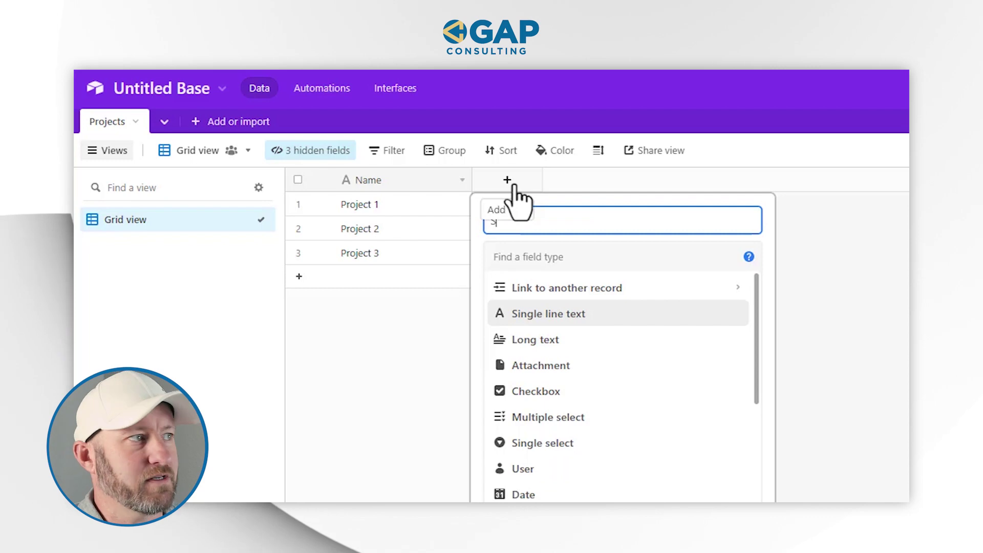
text(print)
key(Tab)
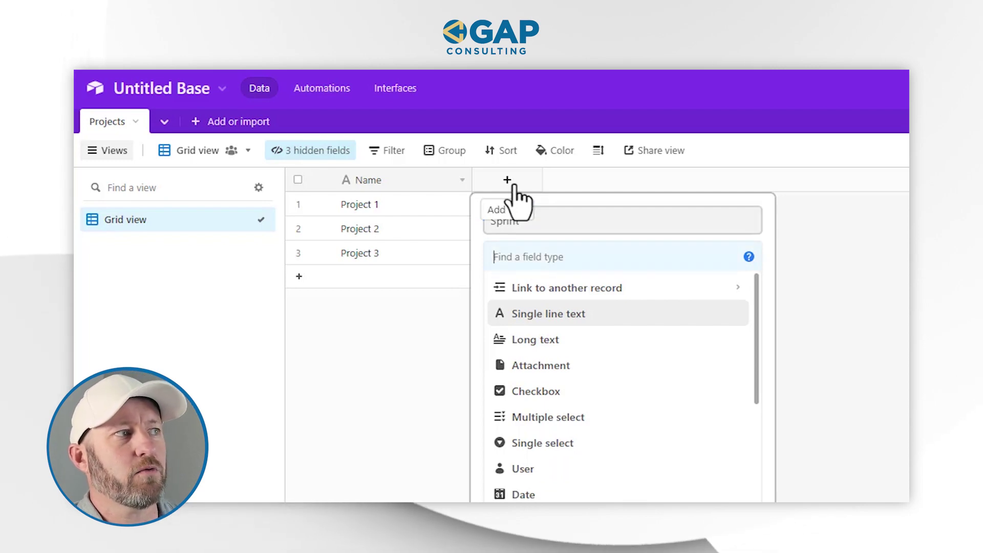
text(lin)
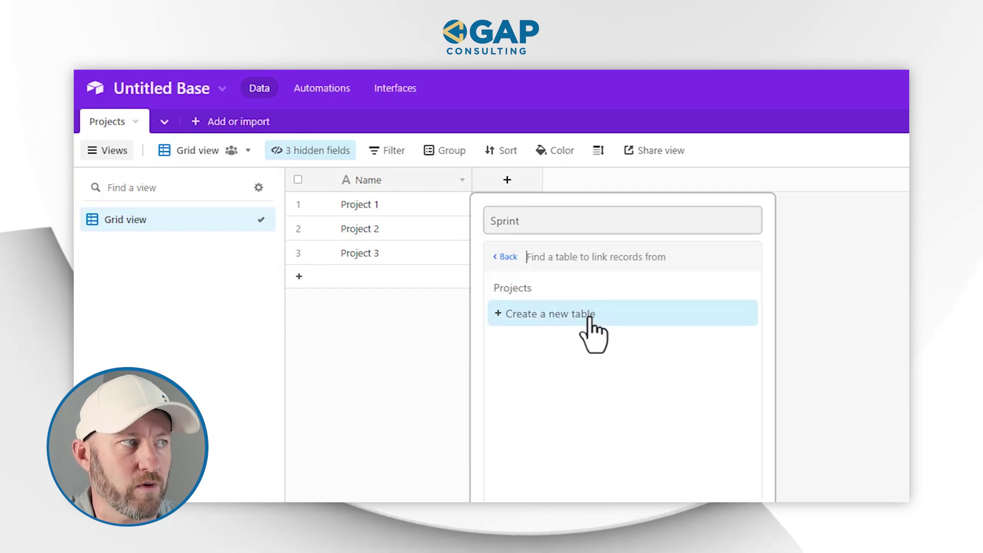
click(581, 314)
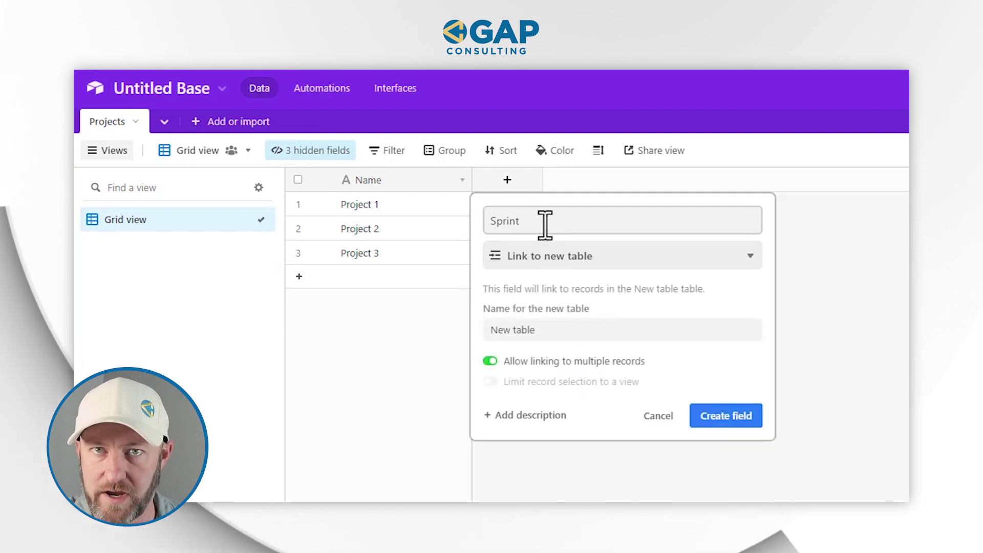
click(543, 329)
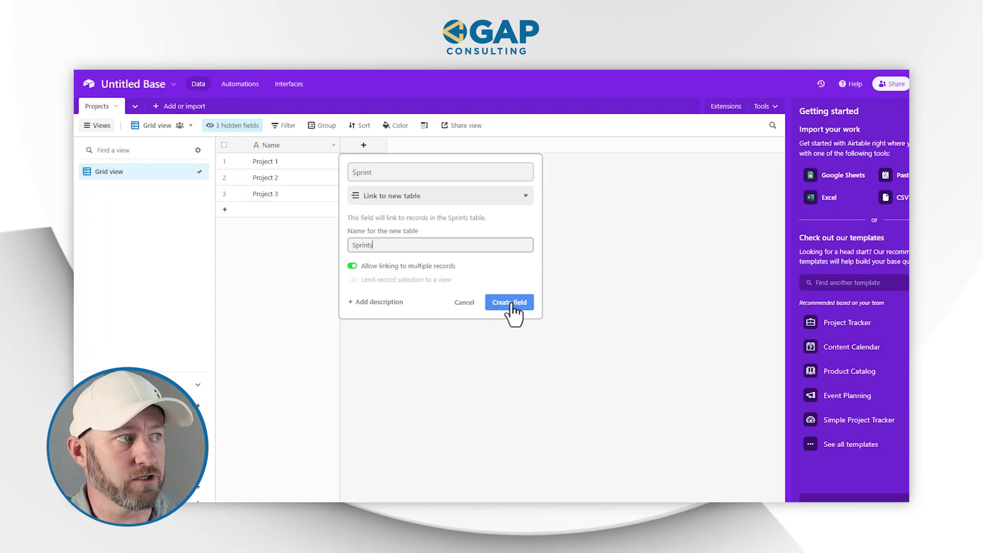
click(511, 303)
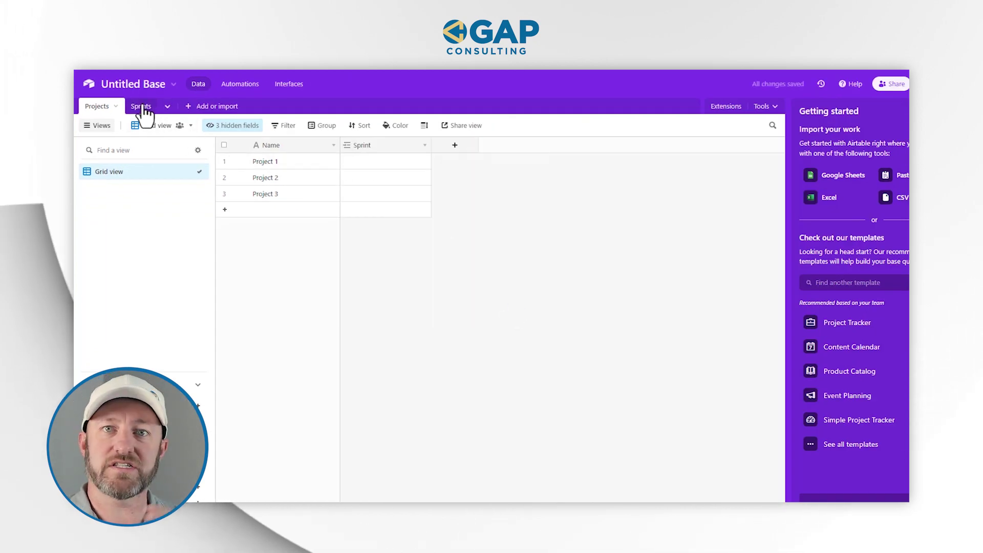
- In the Sprints table, add three records with blank names, each linked to Project 1
click(144, 106)
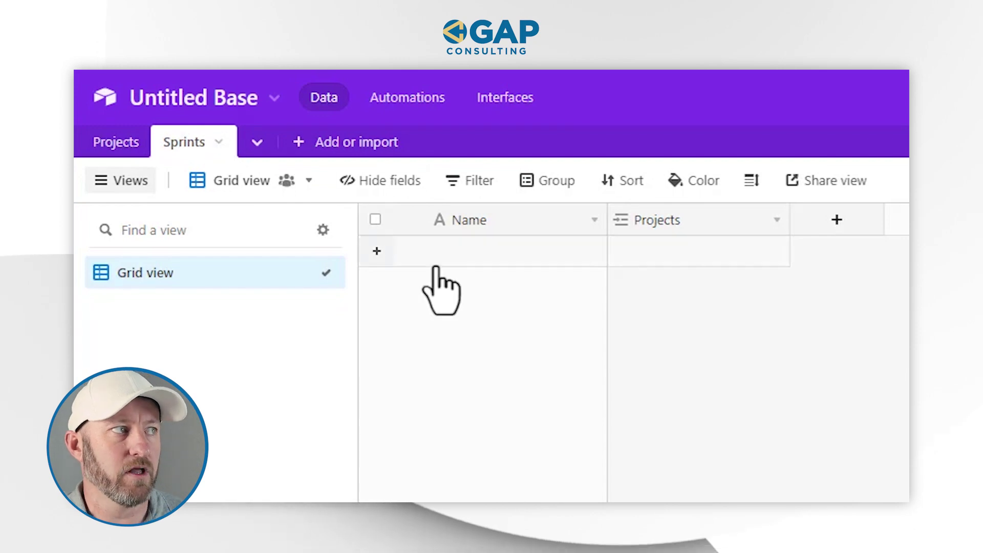
click(496, 259)
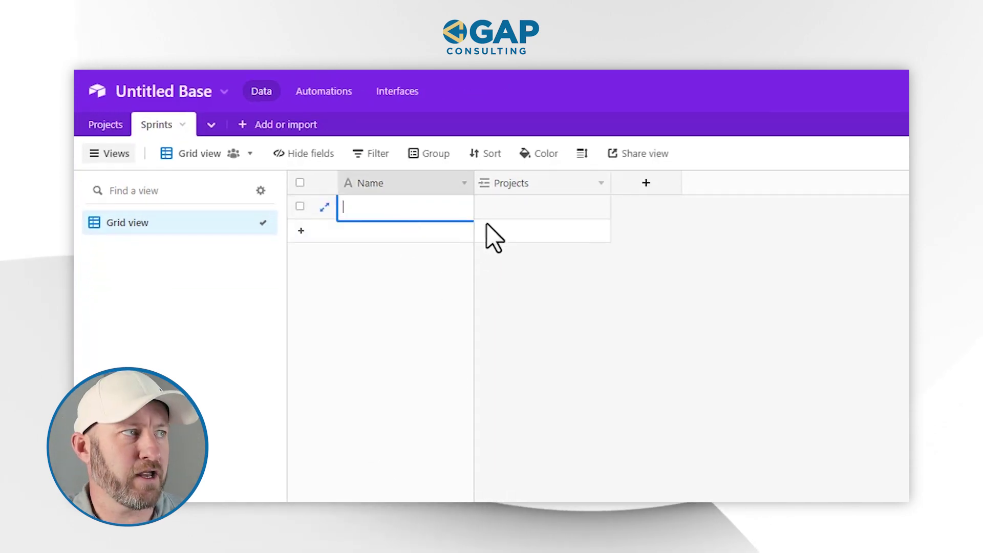
click(486, 214)
click(481, 207)
click(425, 186)
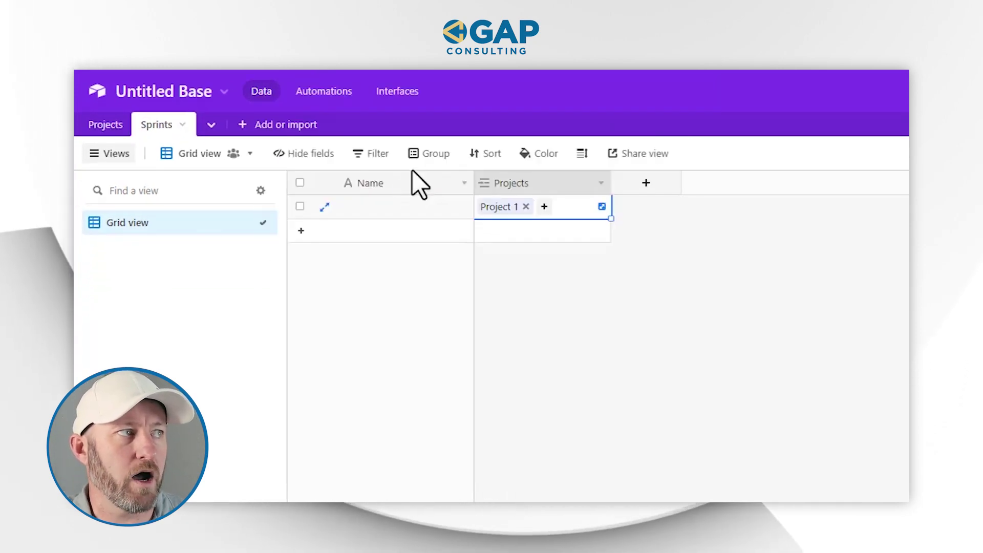
key(shift+Return)
key(shift+Return)
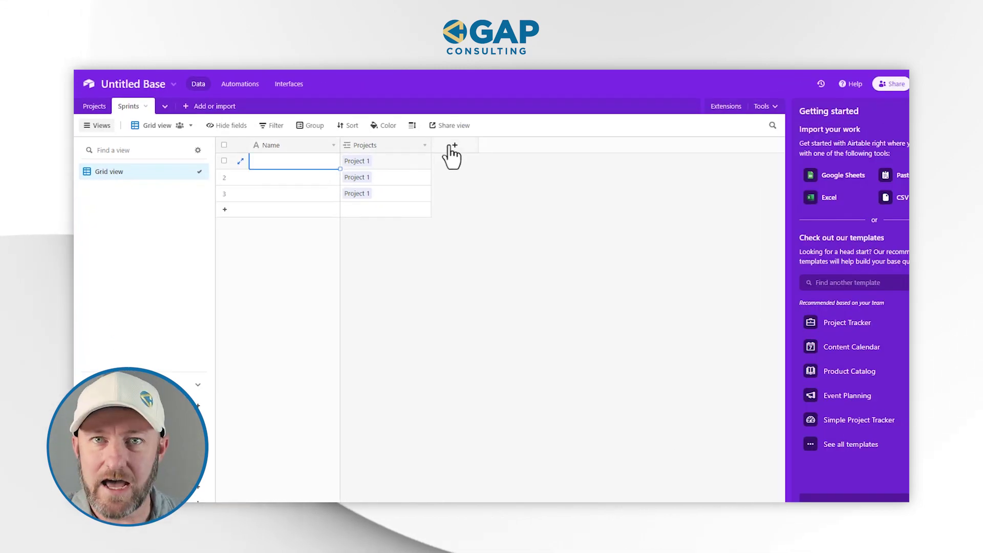
- Add a number field named Sprint # with the Integer format to the Sprints table
click(452, 153)
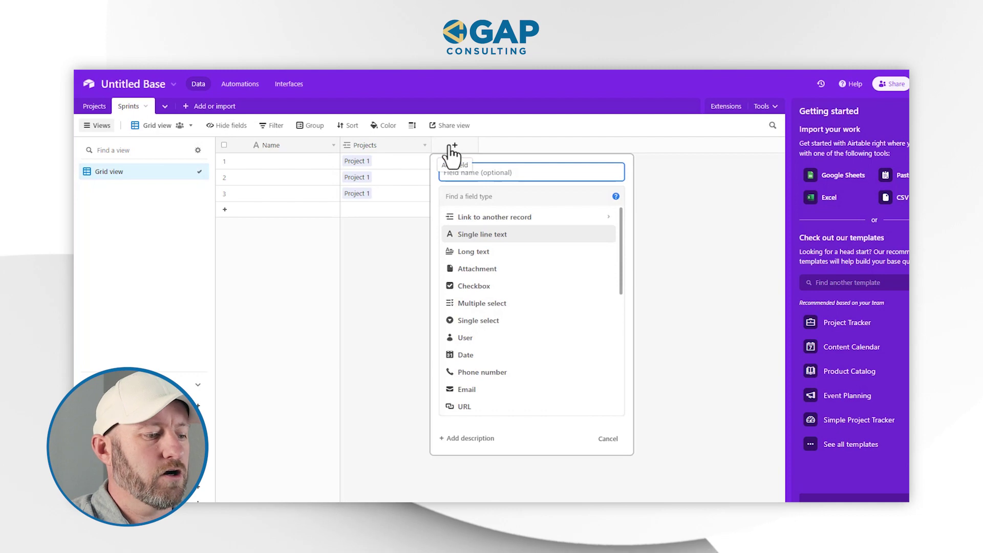
text(Sprint)
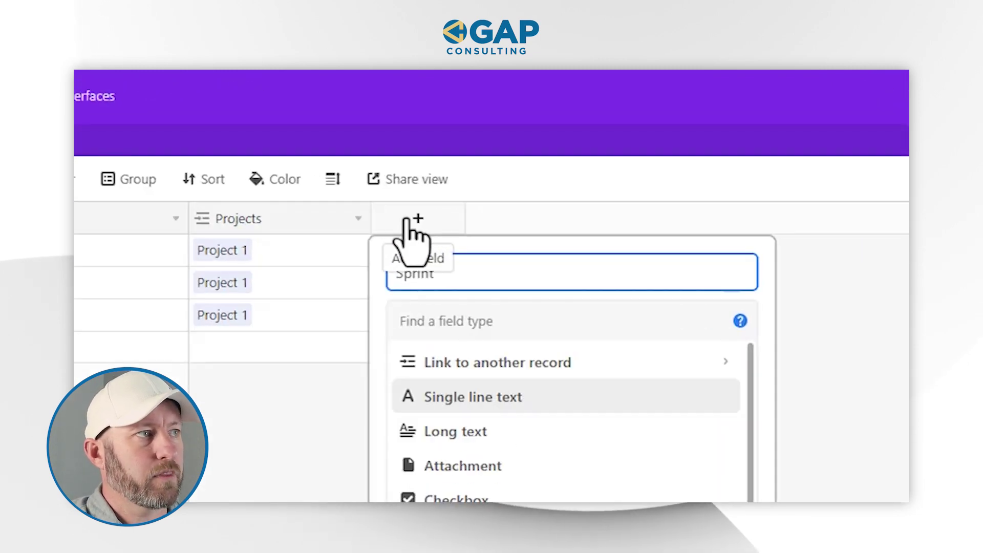
text( #)
key(Tab)
text(num)
key(Return)
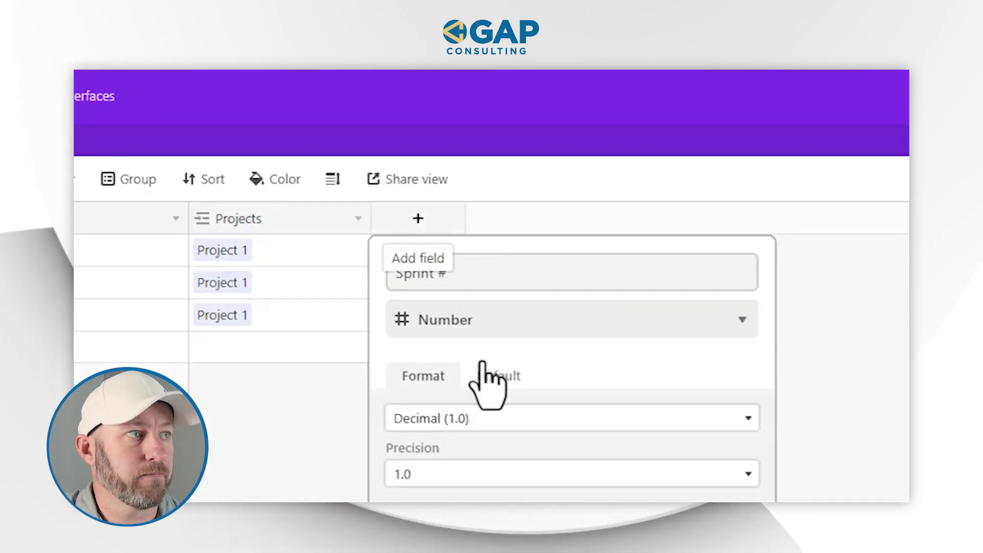
click(488, 418)
click(470, 458)
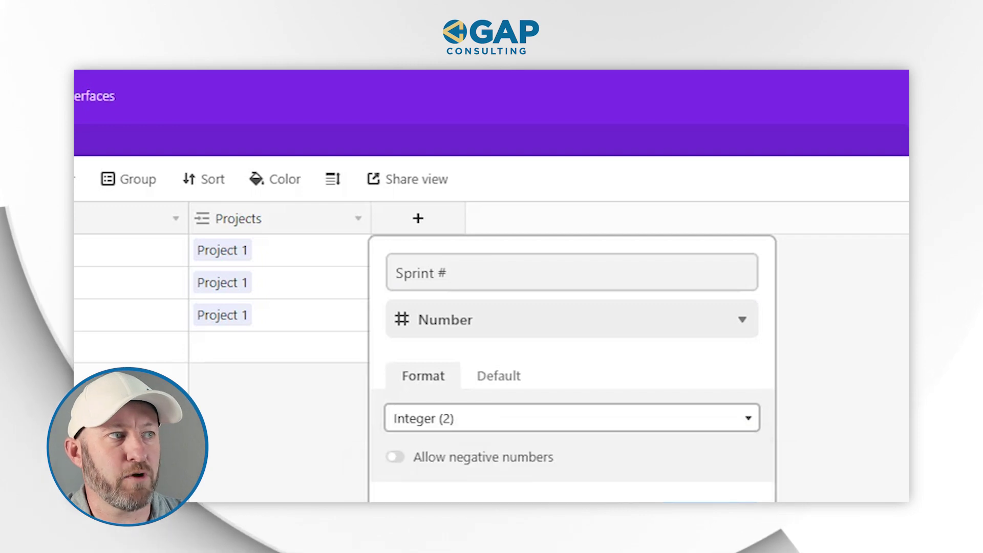
click(709, 500)
- Enter 1, 2 and 3 as the Sprint # of the three sprint records and narrow that column
click(418, 250)
text(1)
click(418, 282)
text(2)
click(418, 314)
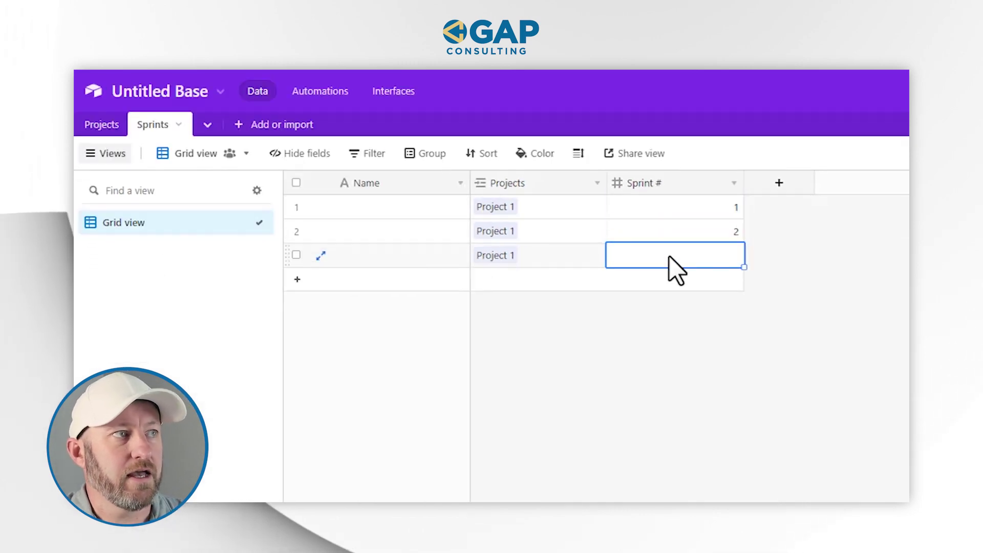
text(3)
click(632, 318)
drag(734, 186, 683, 183)
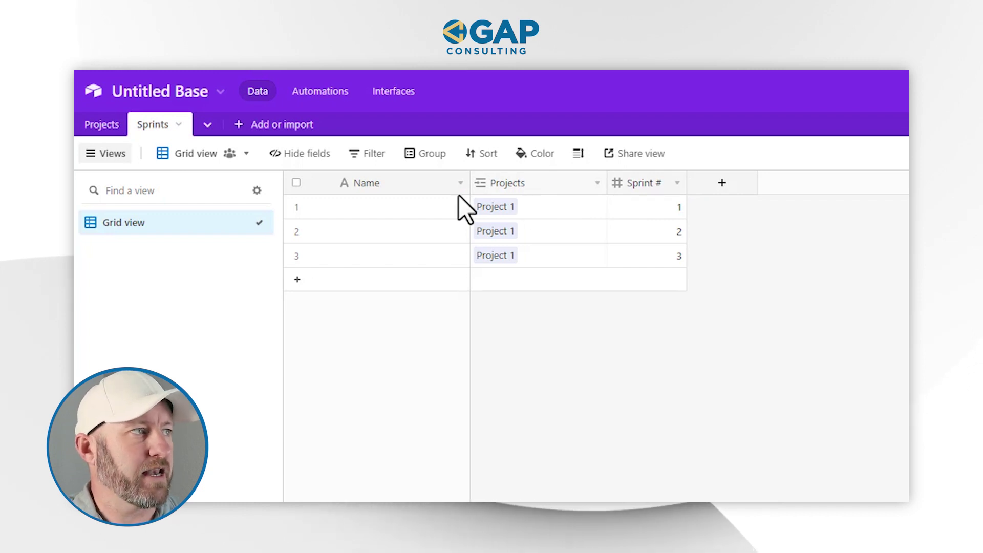
- Change the type of the Sprints table's primary Name field to Formula
double_click(403, 182)
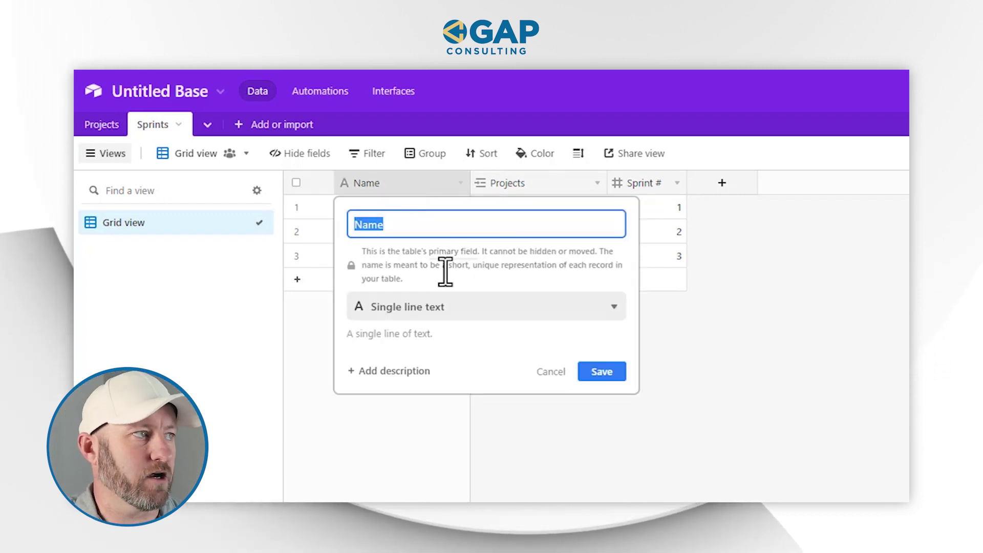
click(481, 309)
text(f)
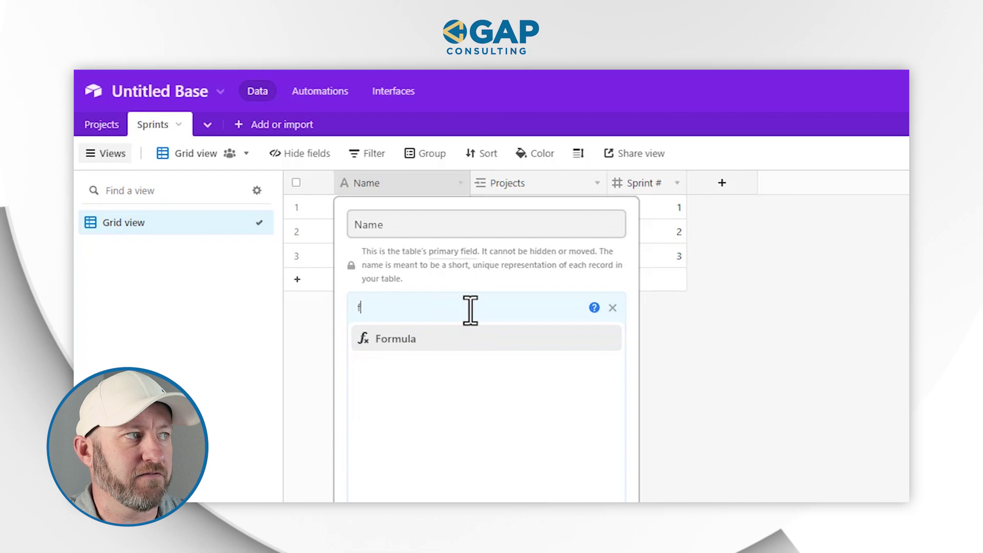
click(452, 340)
click(437, 407)
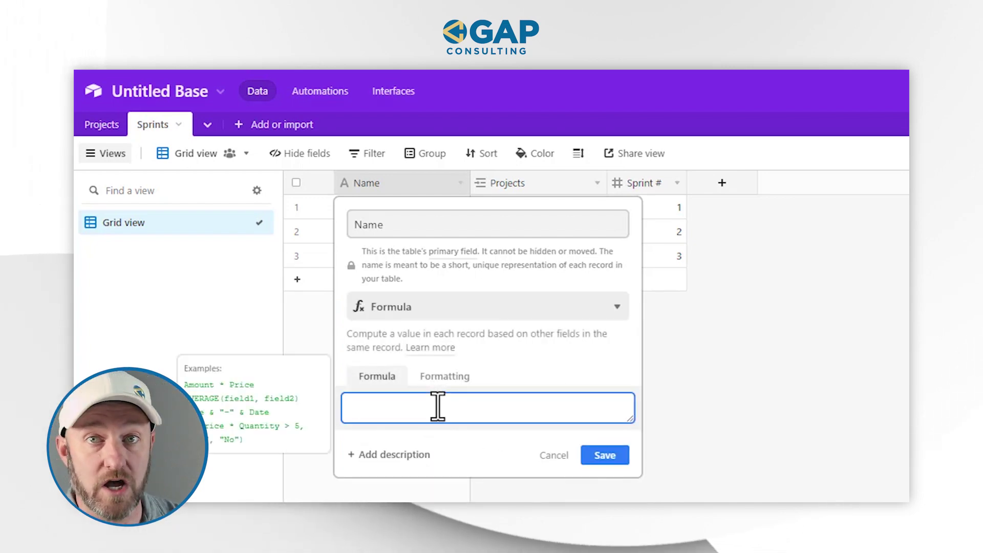
- Set the primary Name field's formula to CONCATENATE(Projects,' - ','Sprint #',{Sprint #}) and confirm the configuration change
text(c)
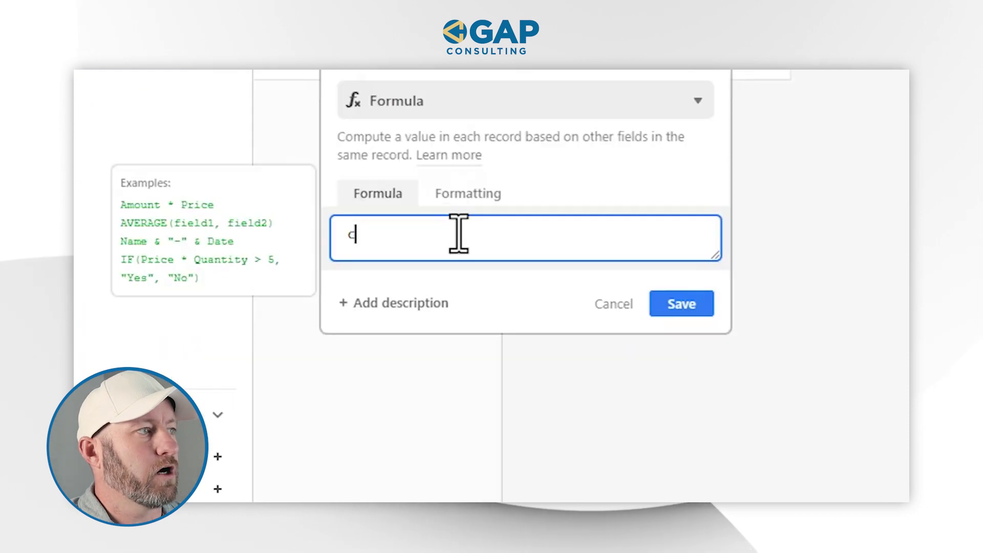
text(on)
key(Return)
text(pro)
key(Return)
text(,)
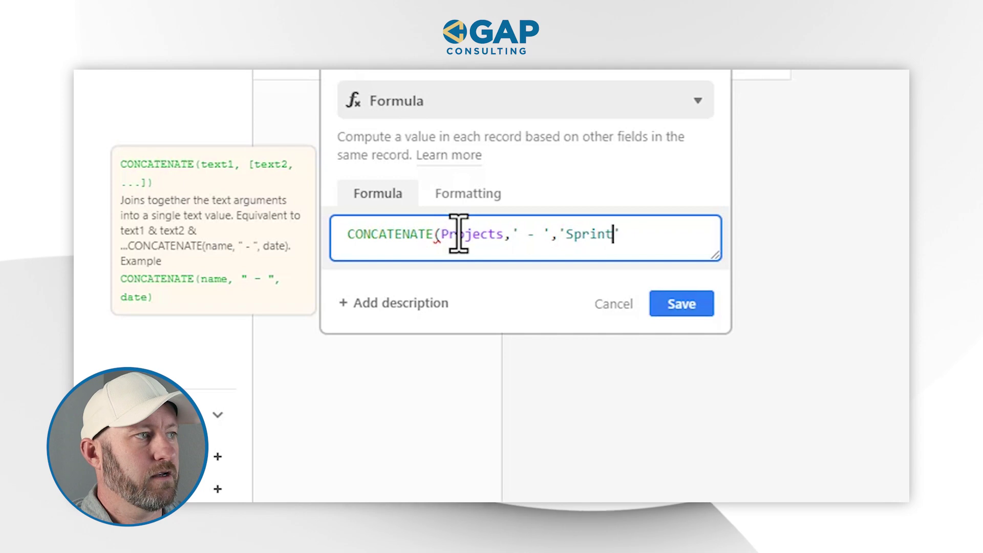
text(pr)
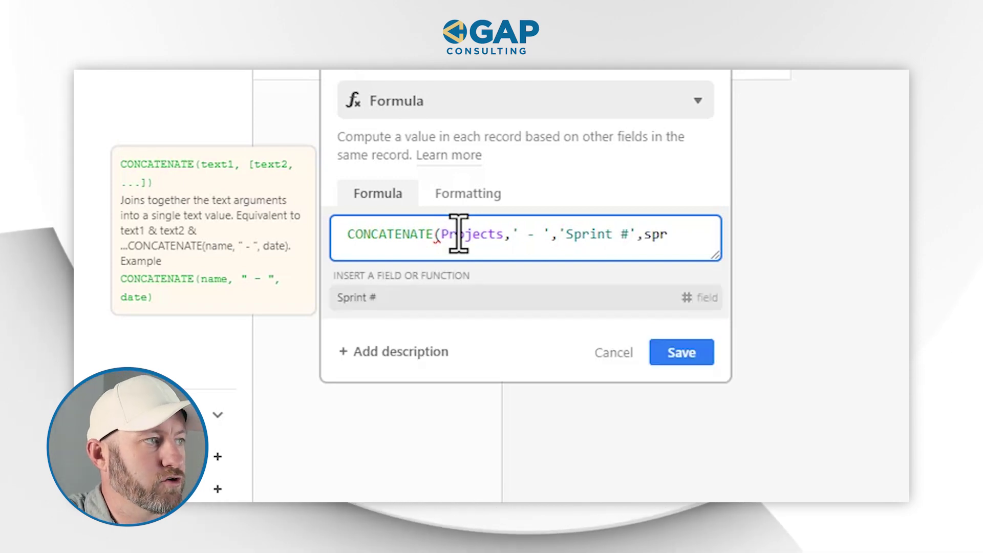
click(432, 314)
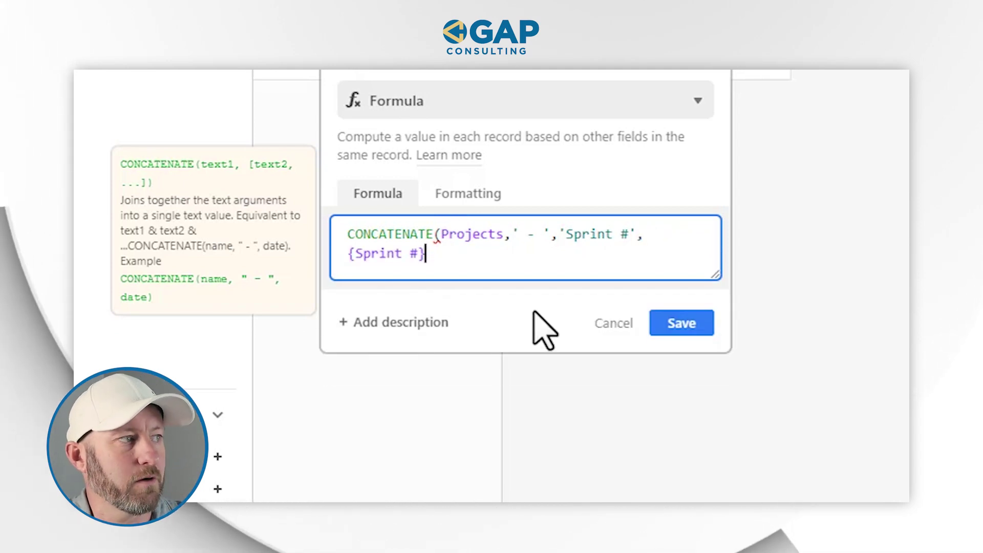
text())
click(660, 322)
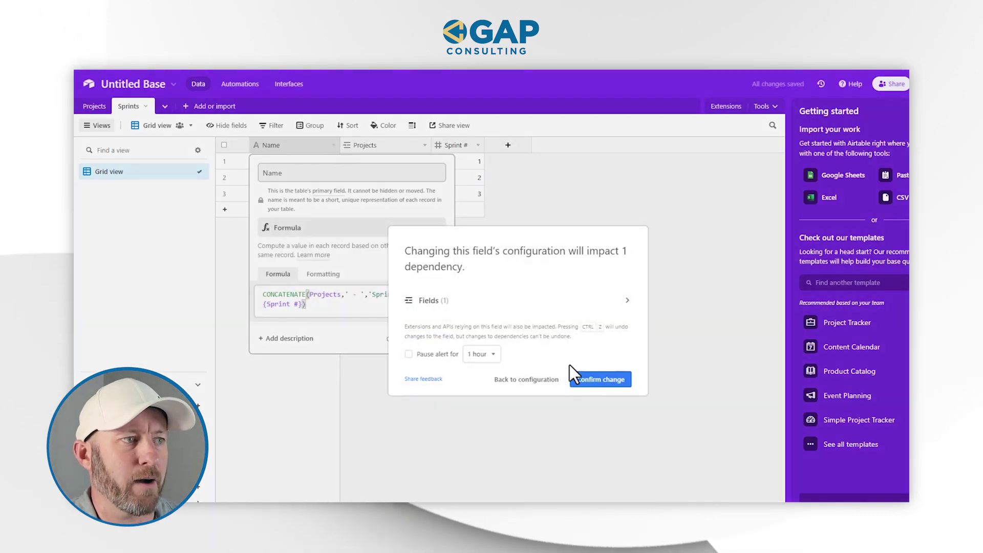
click(588, 379)
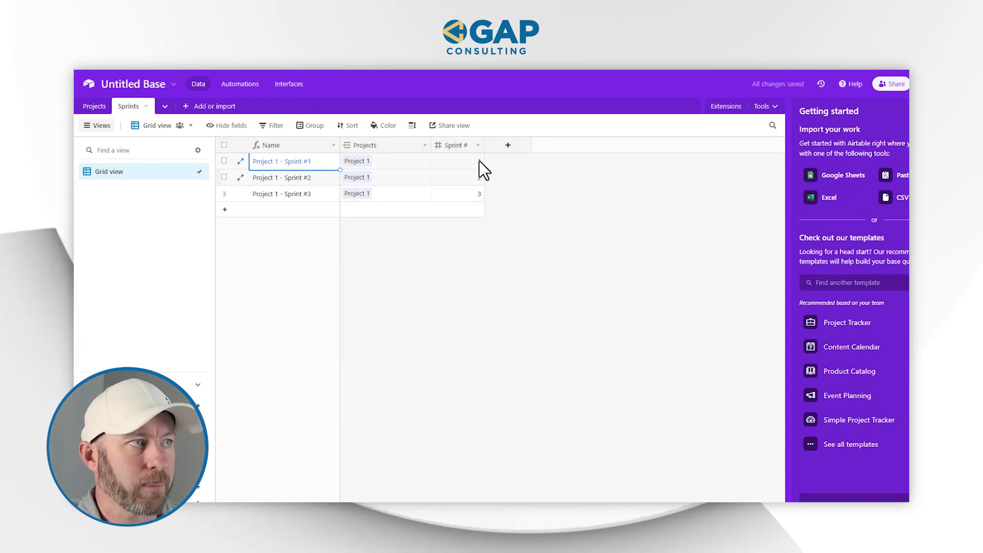
- Narrow the Projects column and add a Date field named Start Date to the Sprints table
drag(432, 144, 406, 146)
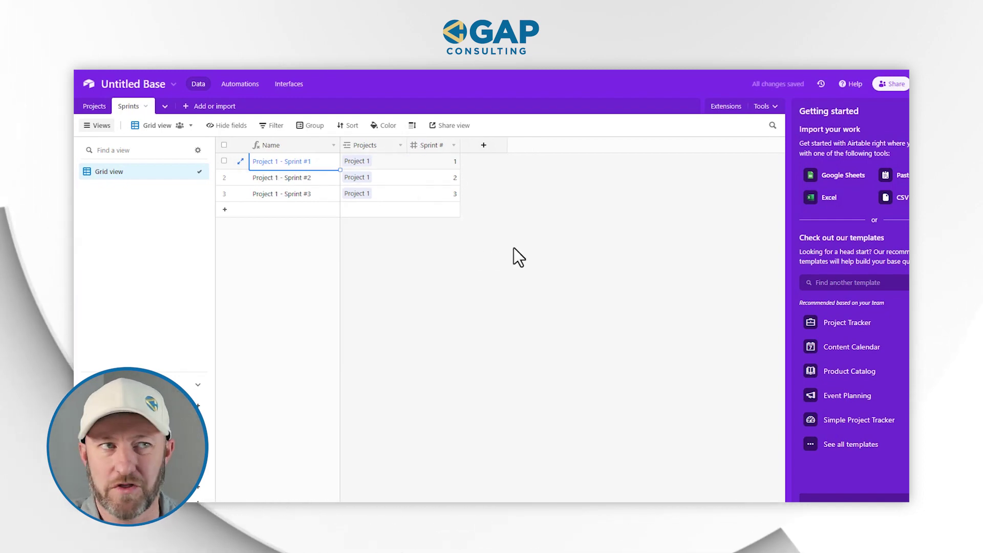
click(484, 146)
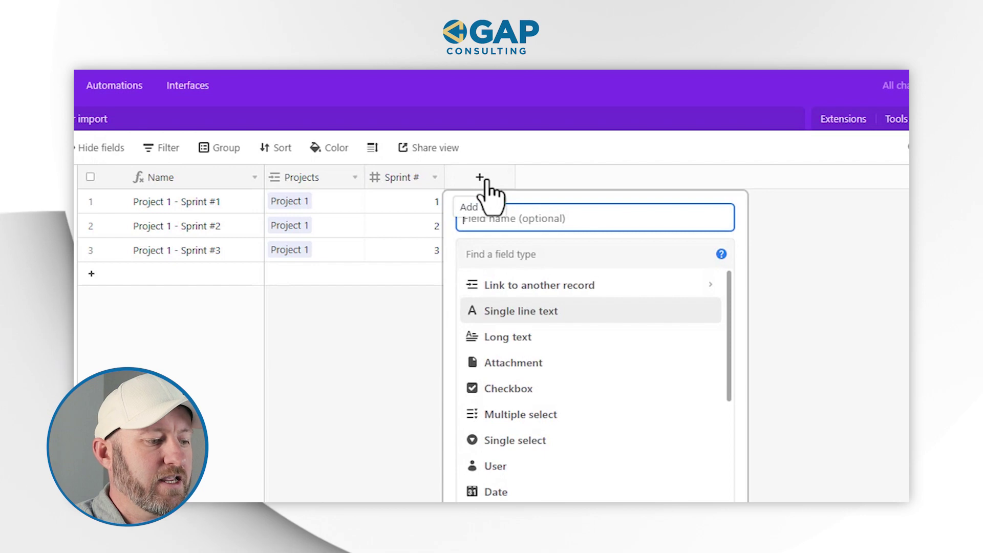
text(Start Date)
key(Tab)
text(date)
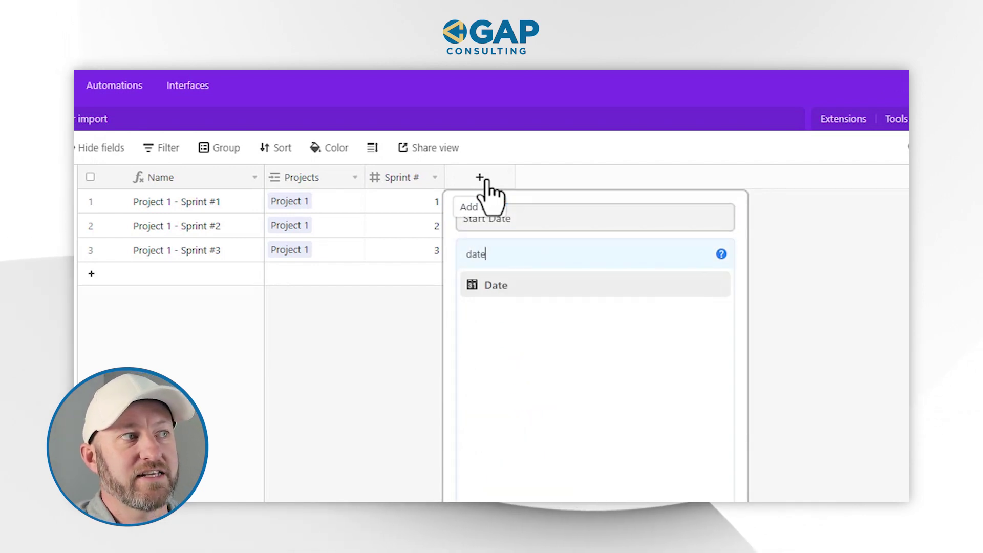
key(Return)
click(699, 410)
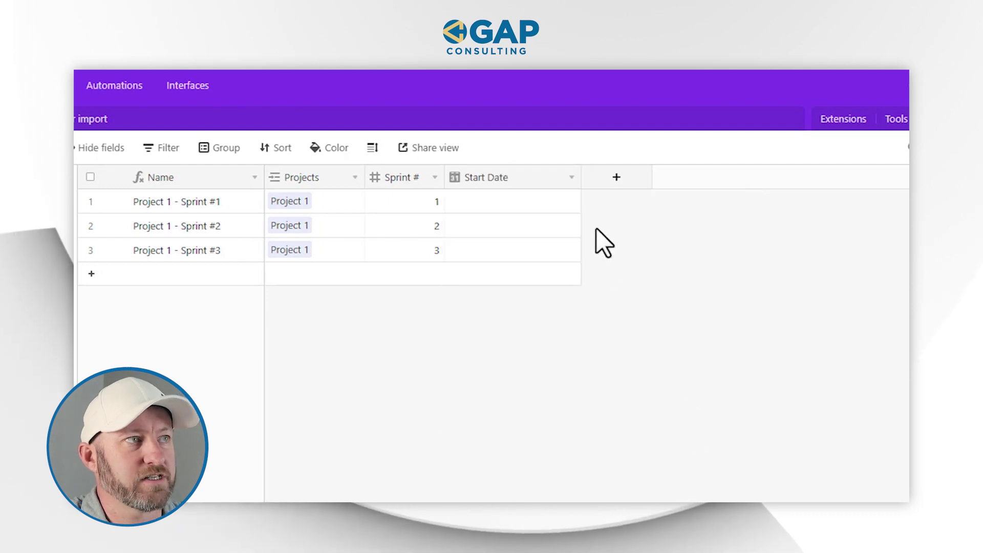
- Add a Date field named End Date after the Start Date field
click(616, 176)
text(End Date)
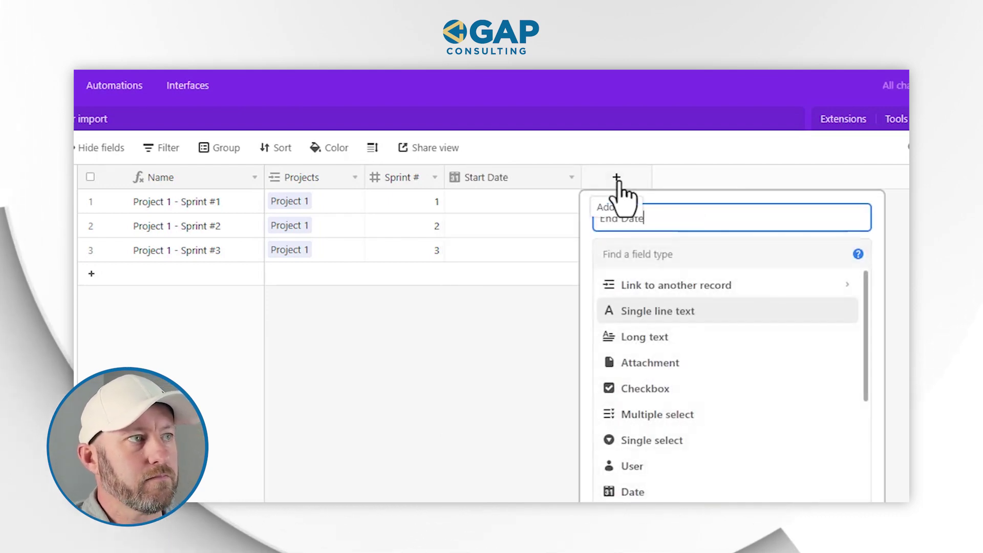
key(Tab)
text(d)
key(Return)
key(Return)
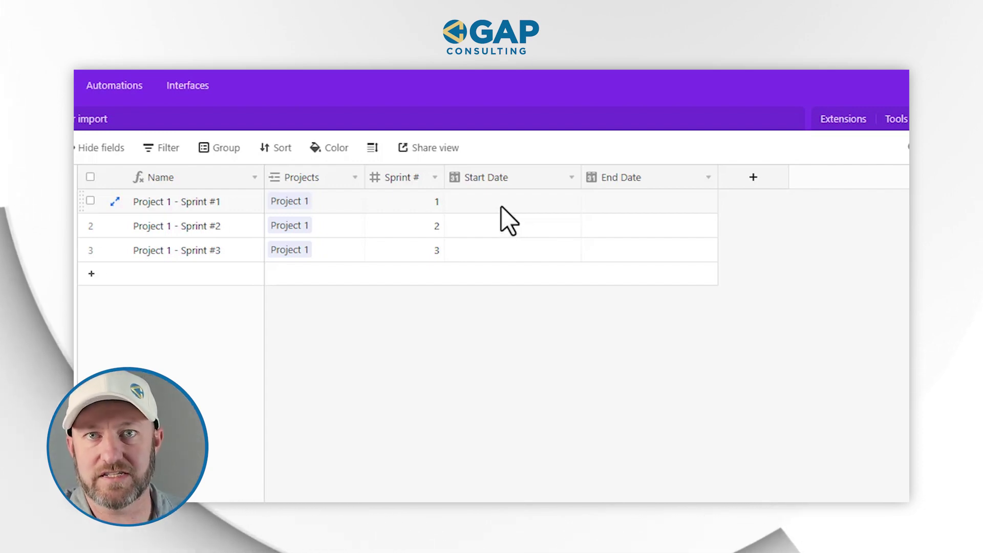
- Set the Sprint #1 record's start date to 2/1/2023 and its end date to 2/7/2023
click(501, 206)
click(502, 208)
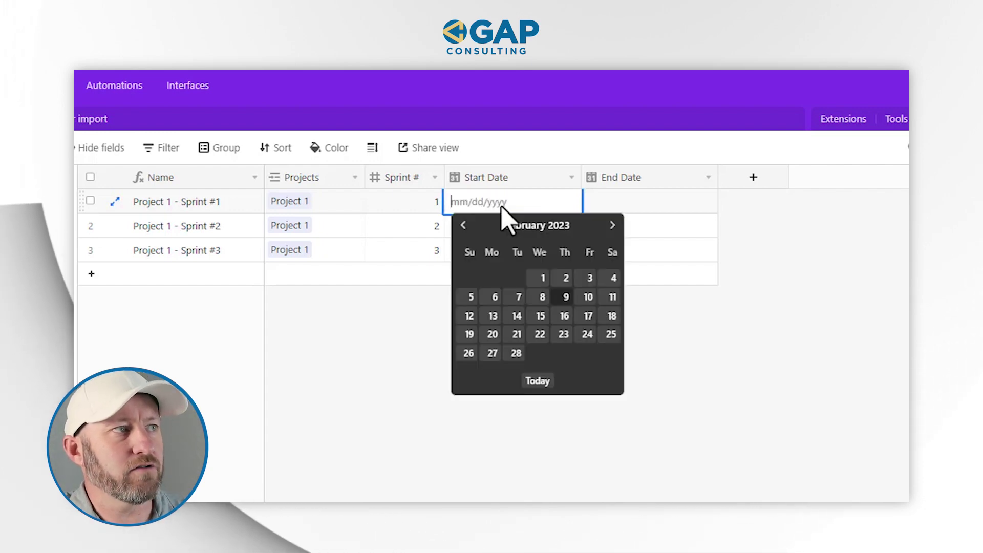
click(538, 278)
double_click(605, 205)
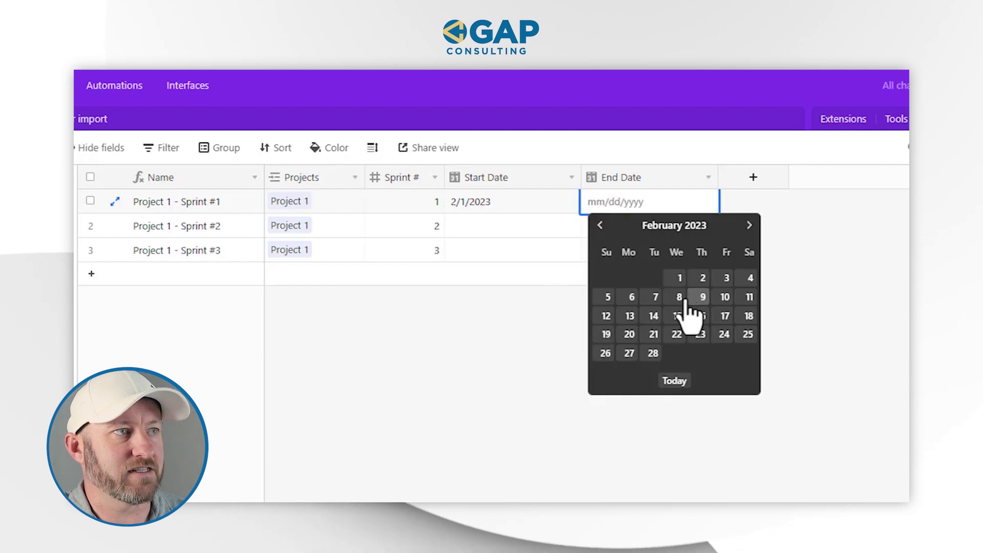
click(654, 297)
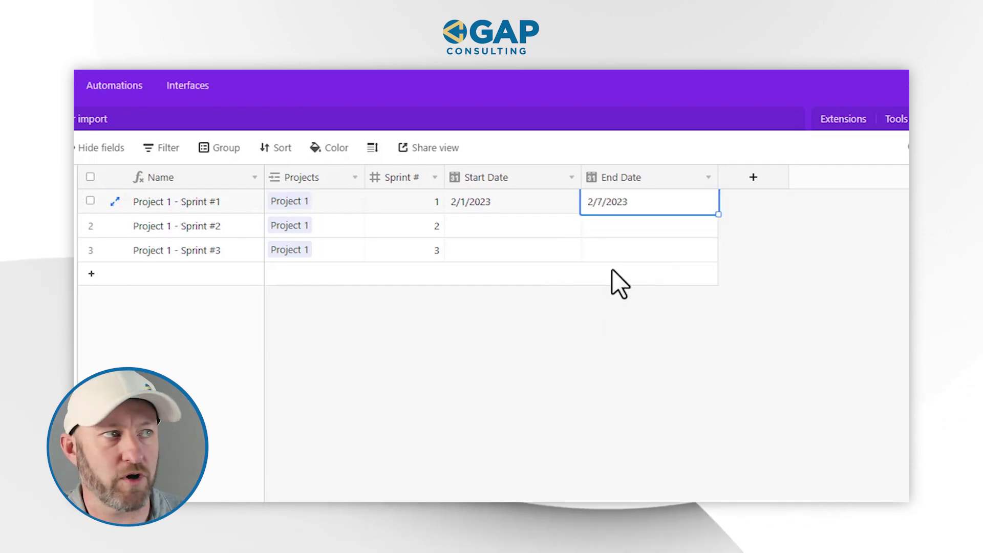
- Set the Sprint #2 record's start date to 2/8/2023 and its end date to 2/14/2023
click(505, 225)
click(540, 321)
click(604, 232)
click(603, 232)
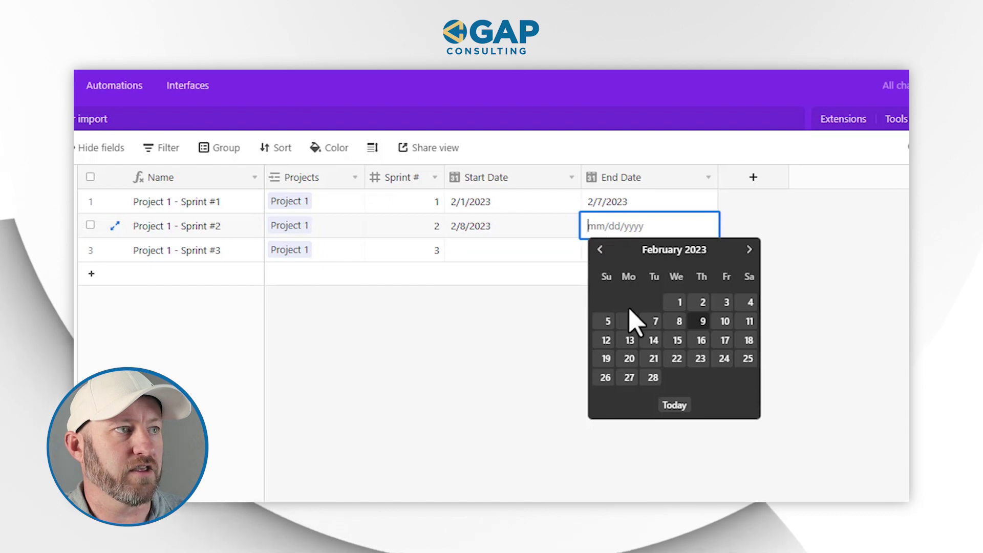
click(676, 340)
click(622, 233)
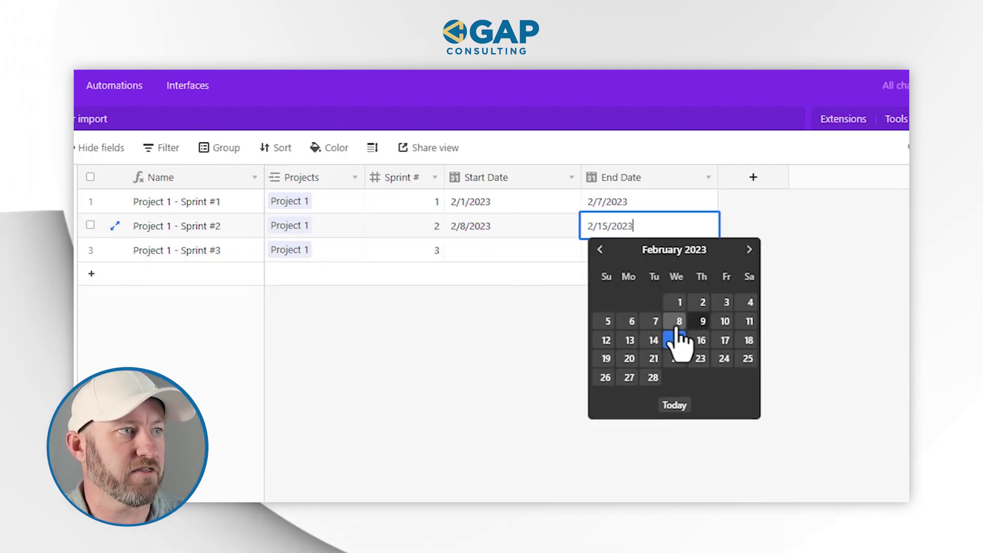
click(654, 340)
- Set the Sprint #3 record's start date to 2/15/2023 and its end date to 2/21/2023
click(510, 250)
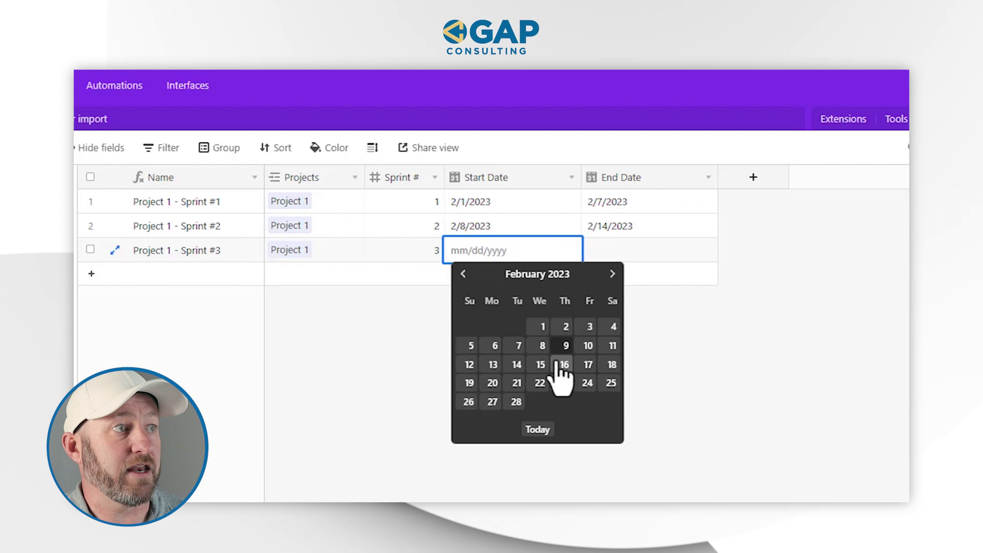
click(540, 364)
click(593, 256)
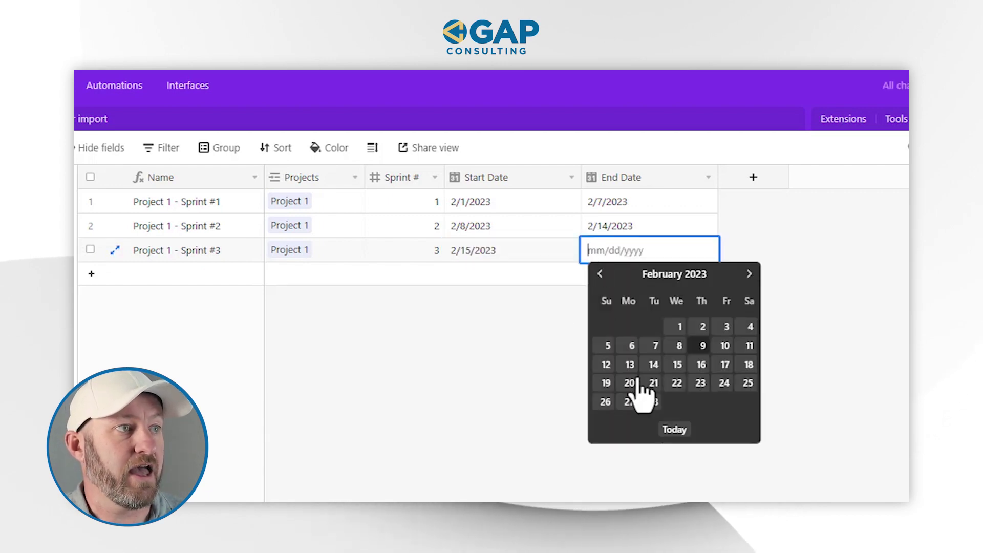
click(652, 383)
click(650, 389)
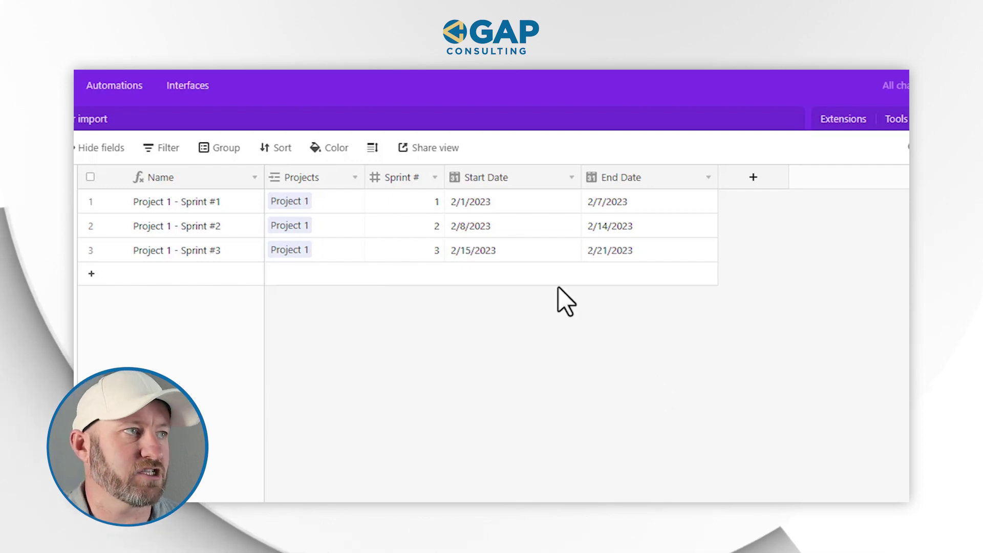
click(498, 206)
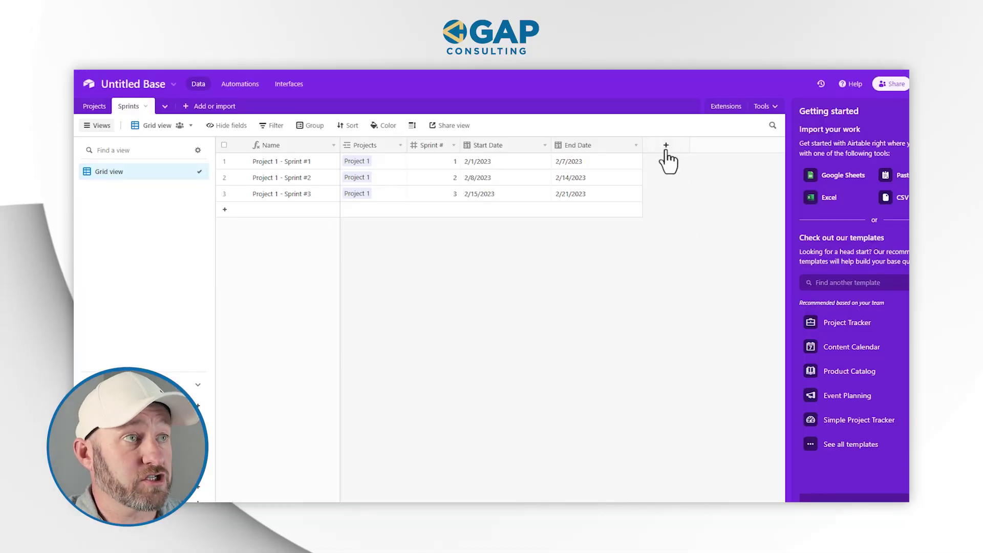
- Add a field named Billable Hours linked to a new table named Billable Hours, with linking to multiple records allowed
click(666, 146)
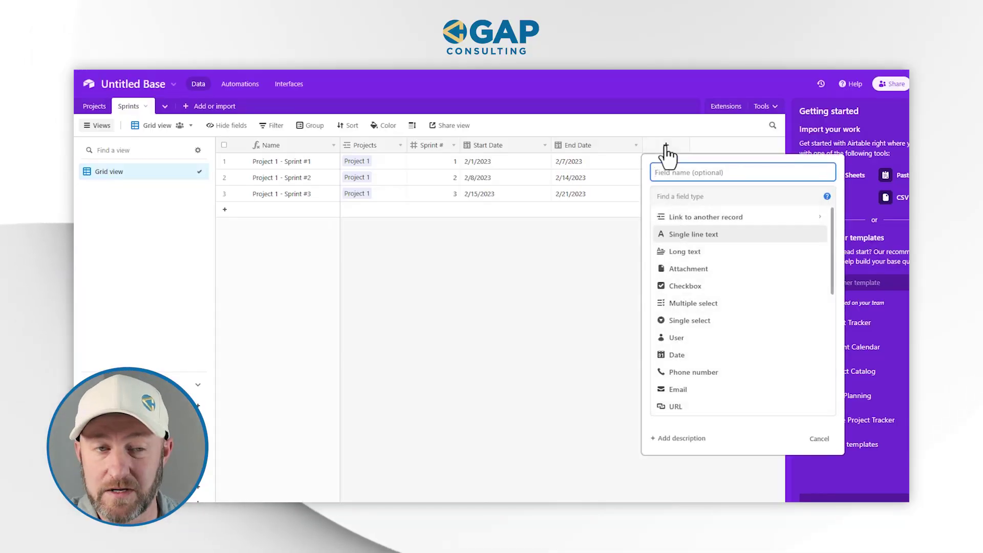
text(Bi)
text(llable Hours)
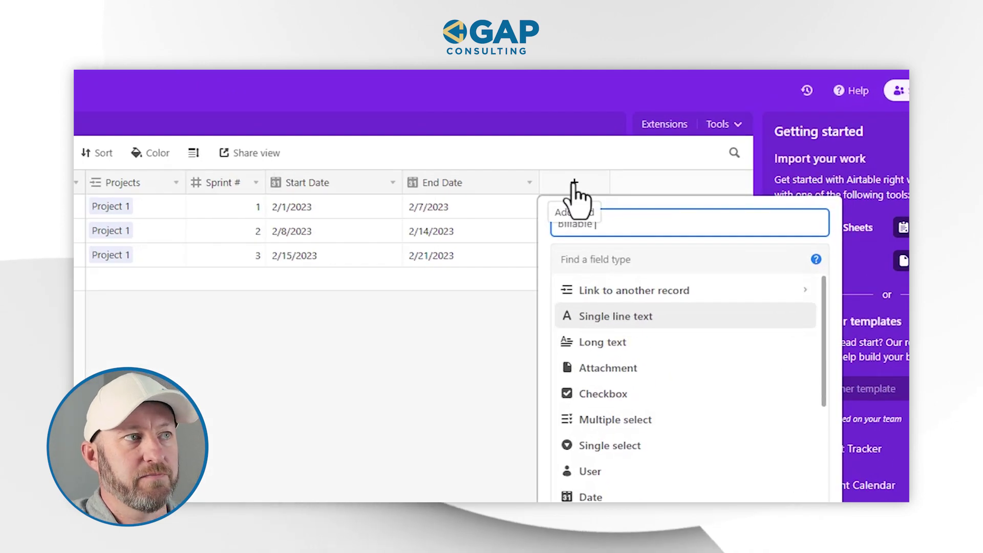
key(Tab)
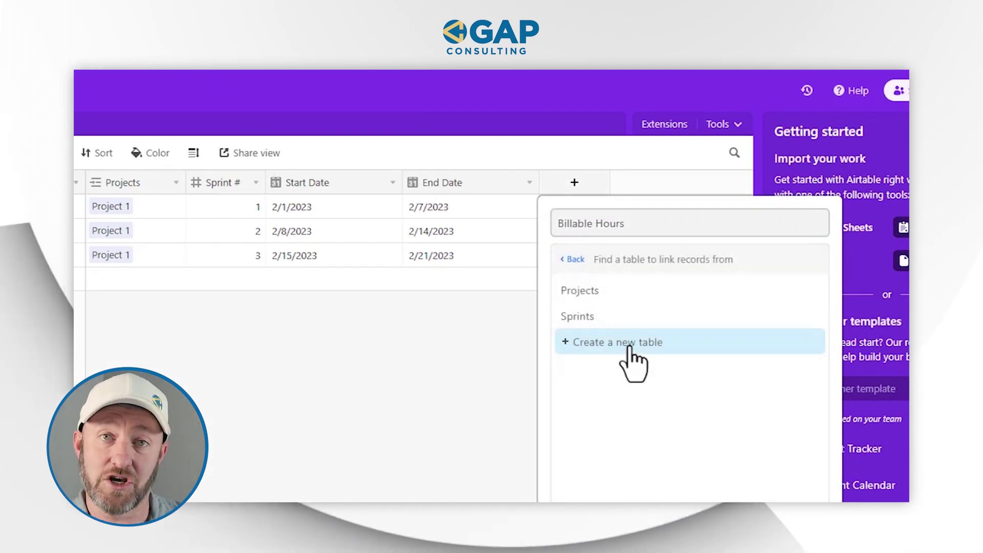
click(629, 346)
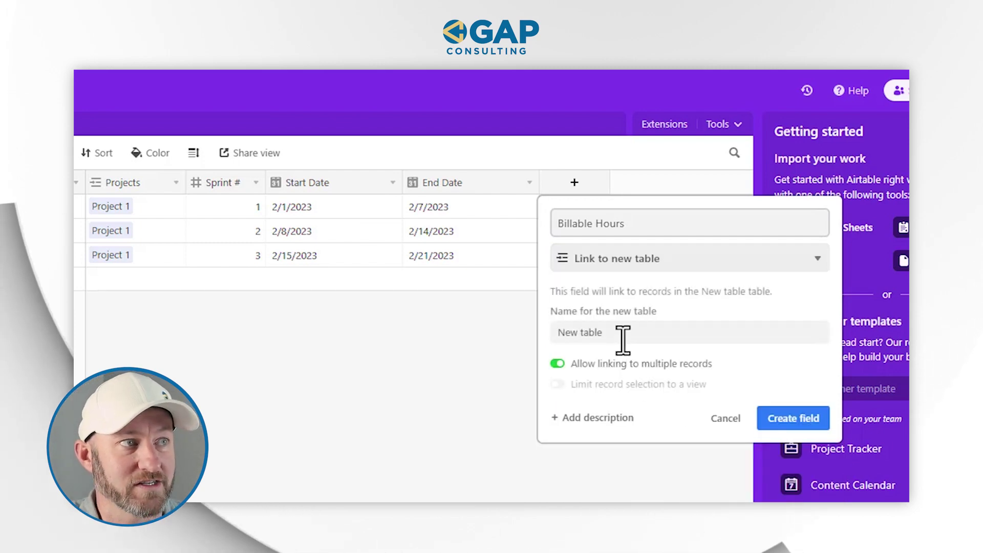
text(Bill)
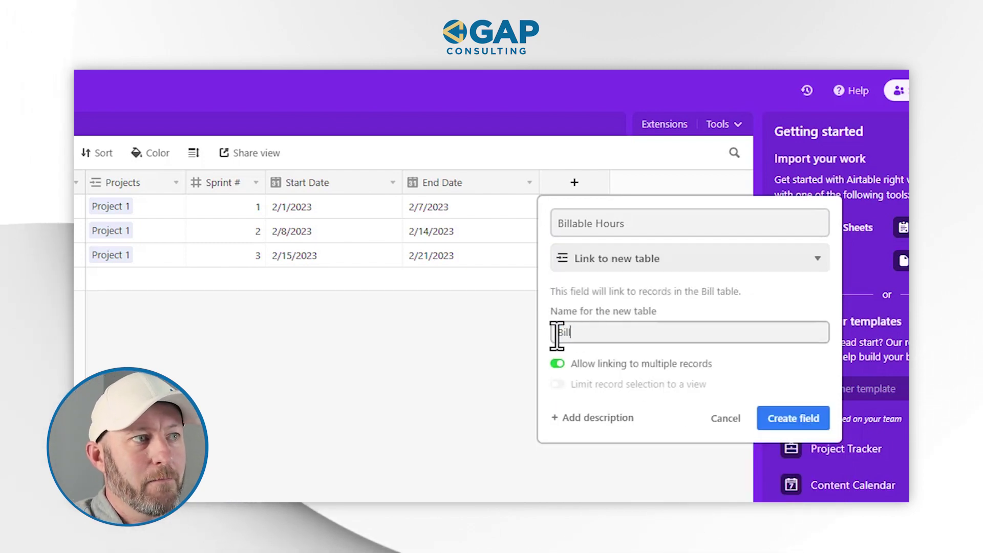
text(able Hours)
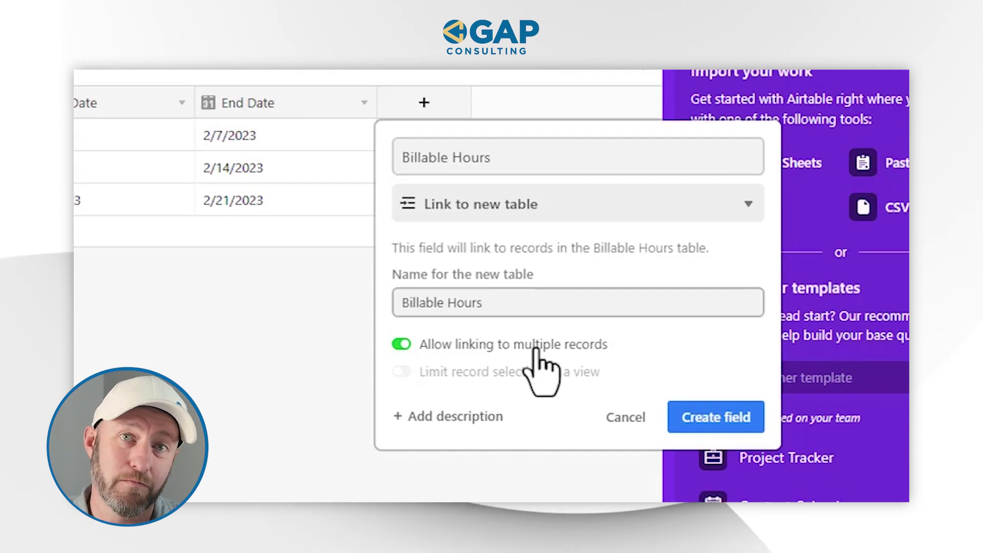
click(536, 348)
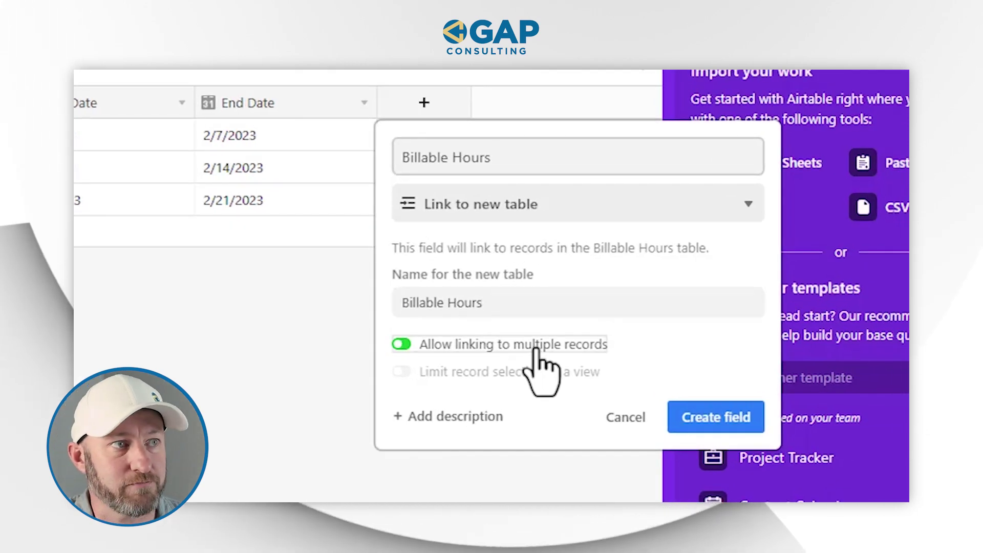
click(536, 348)
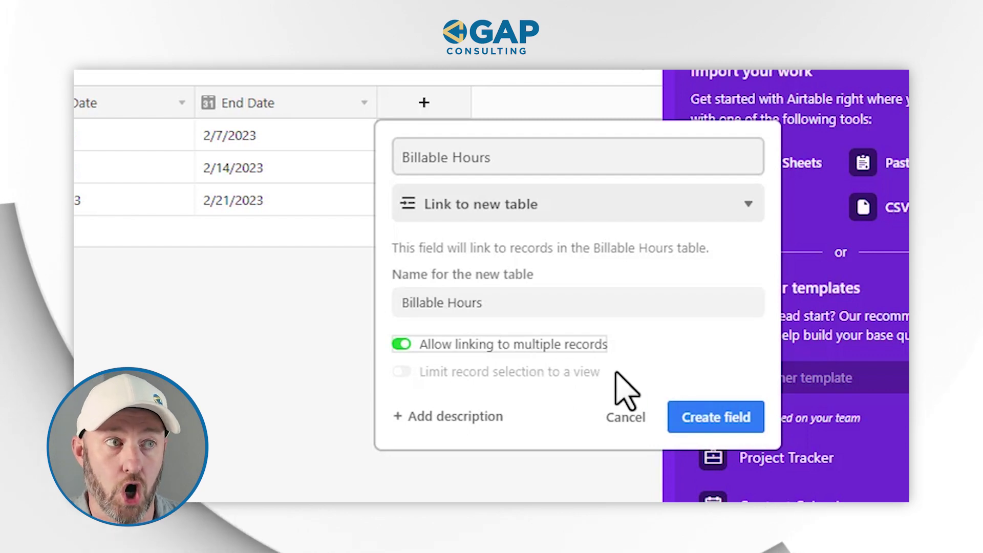
click(713, 419)
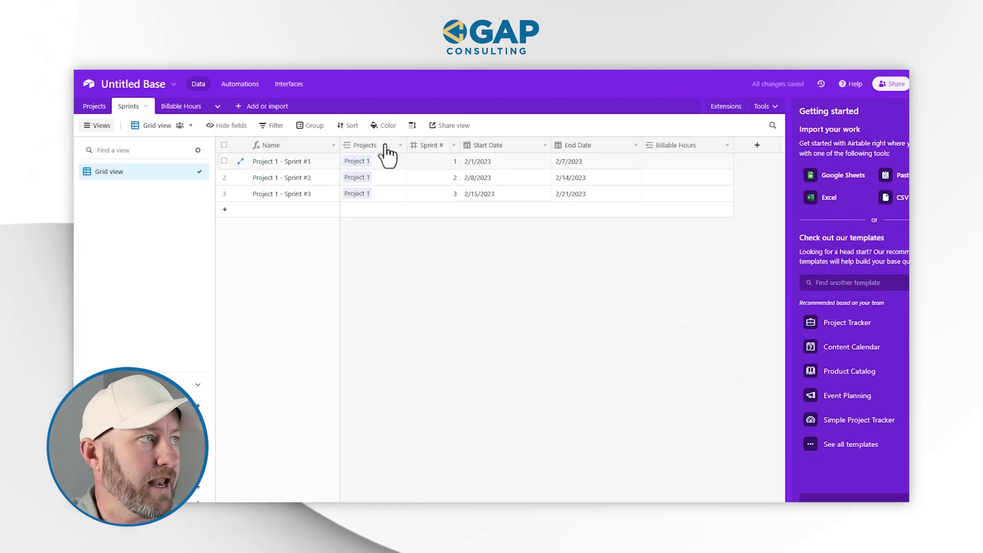
- Add a User-type field named User to the Billable Hours table, keeping single-user selection and user notifications on
click(177, 107)
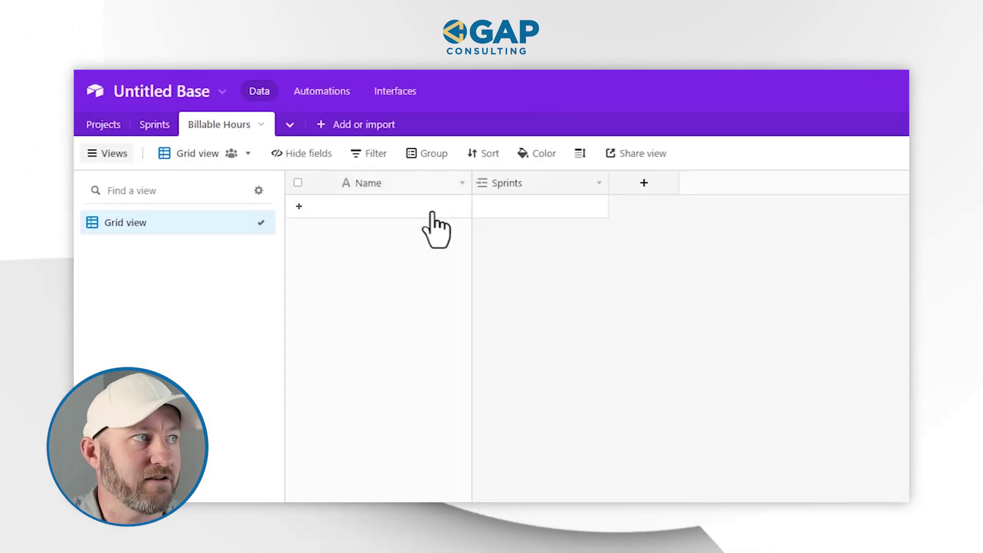
click(637, 191)
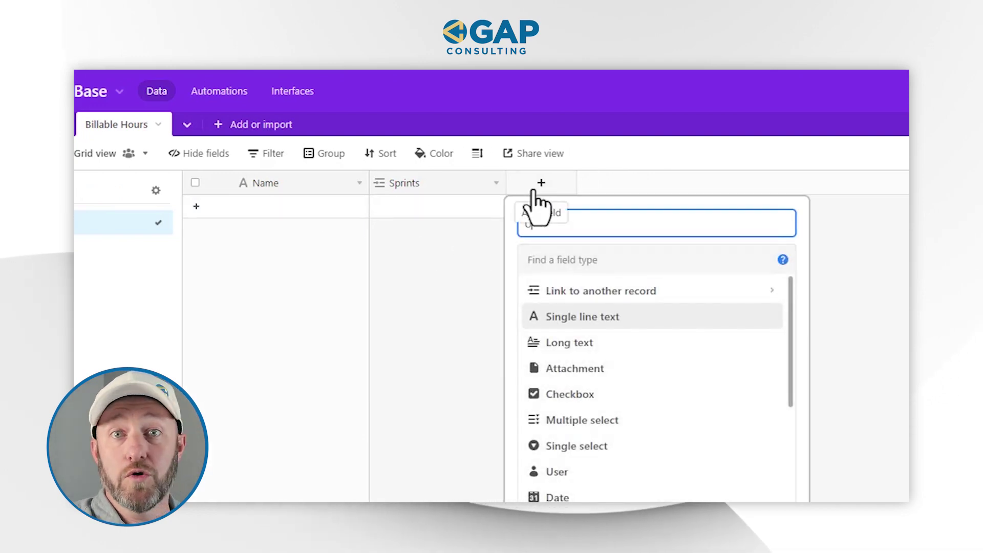
key(Tab)
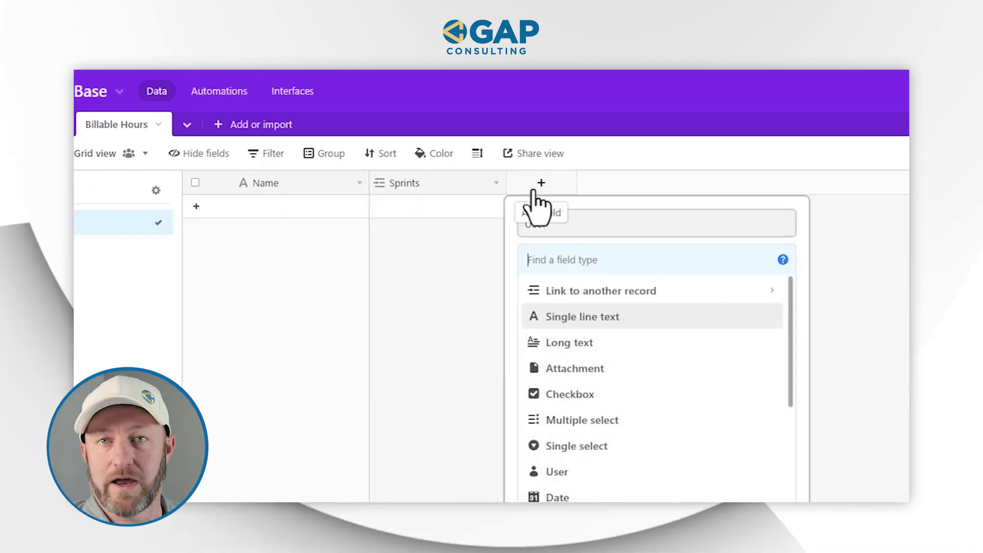
text(ass)
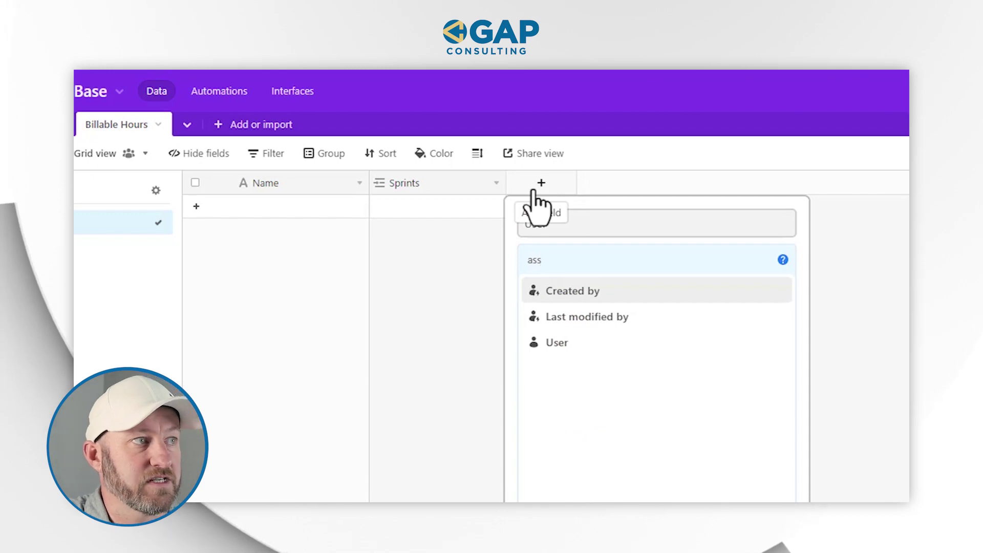
click(601, 342)
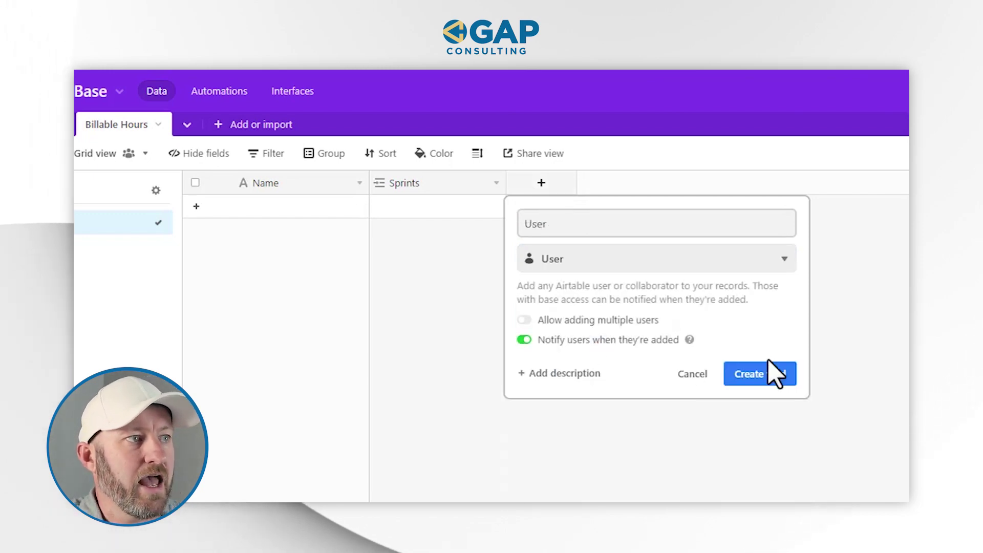
click(760, 373)
- Create a billable hours record, assign the available collaborator as its user, and link it to Project 1 - Sprint #1
click(531, 211)
click(533, 207)
click(532, 208)
click(552, 307)
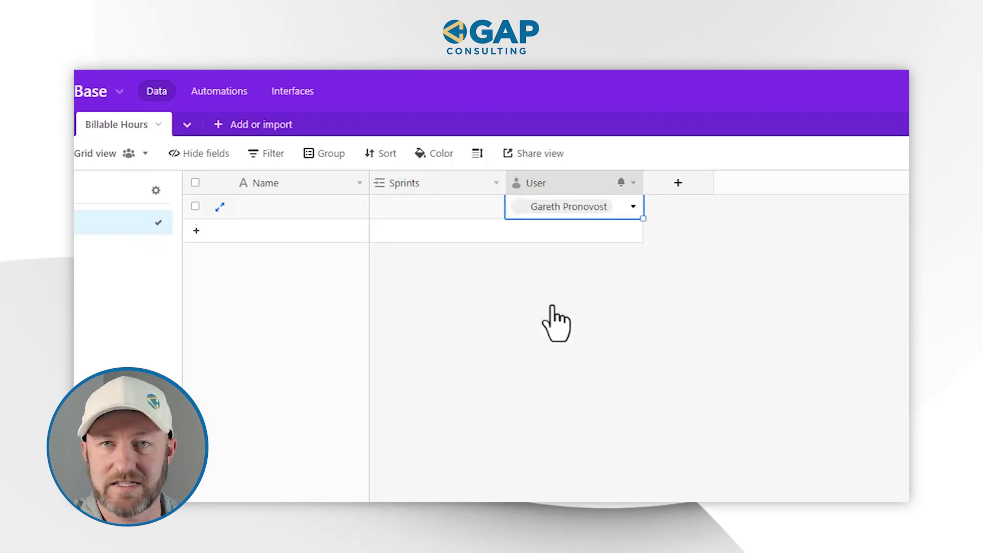
click(385, 209)
click(379, 207)
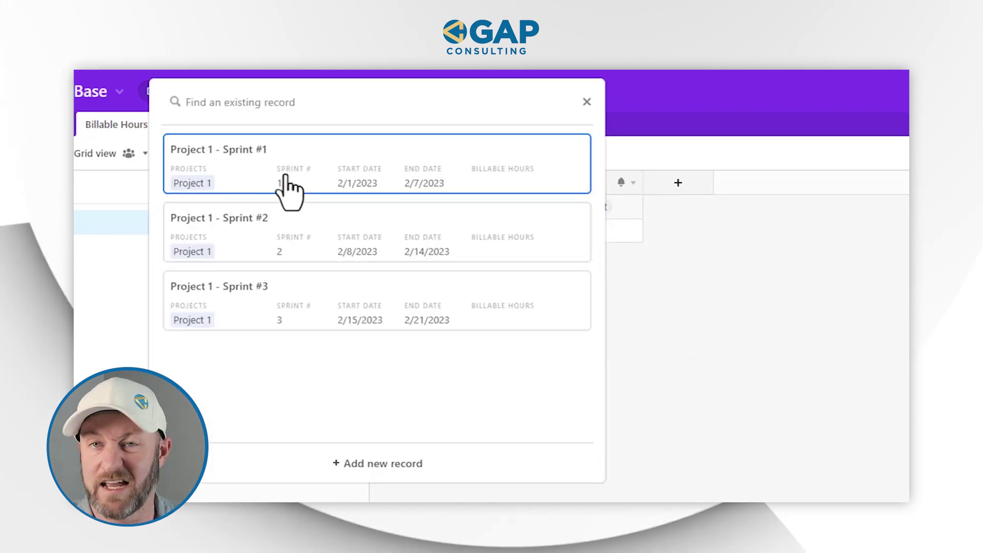
click(284, 177)
- Add a number field named Number in Integer format and enter 5 for the billable hours record
click(678, 183)
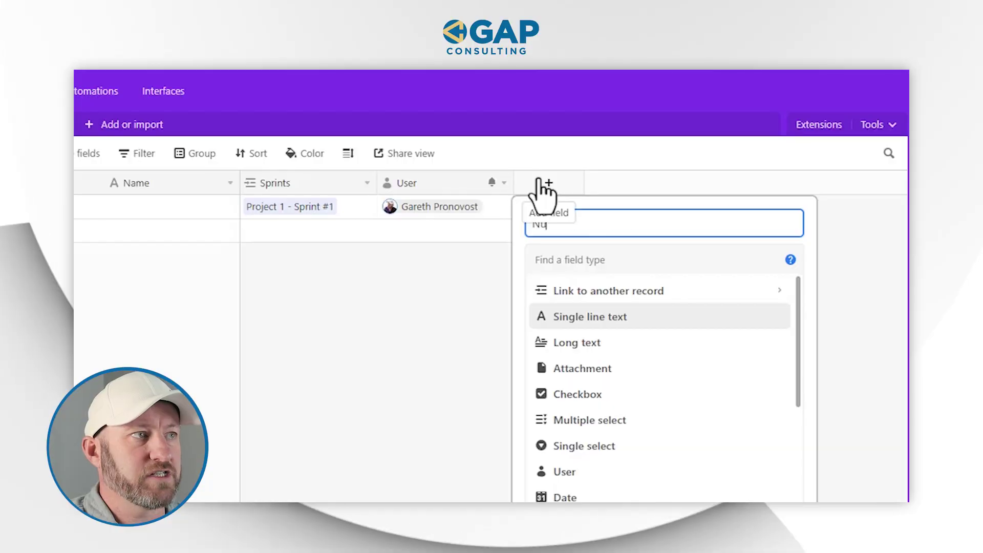
text(mber)
key(Tab)
text(n)
key(Return)
click(594, 334)
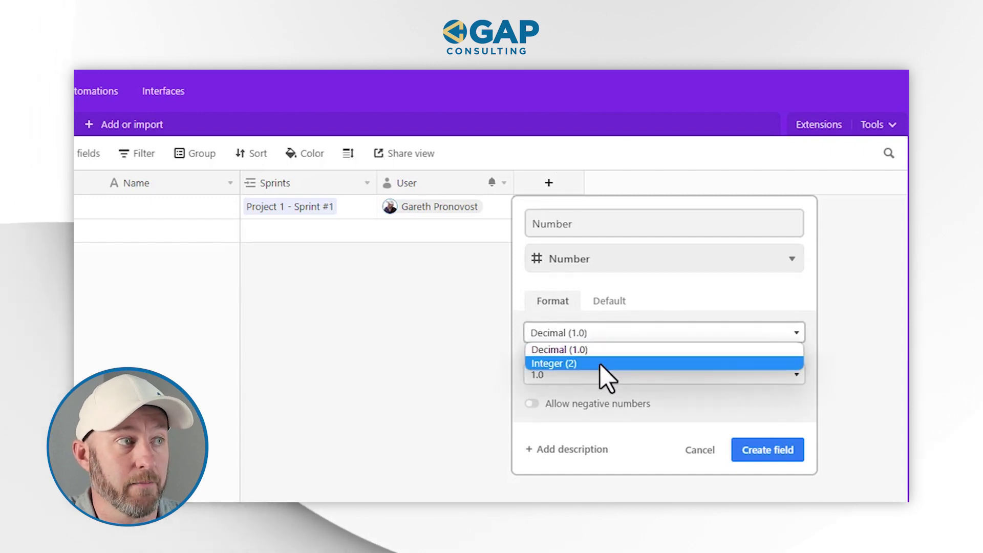
click(600, 363)
click(748, 407)
click(594, 206)
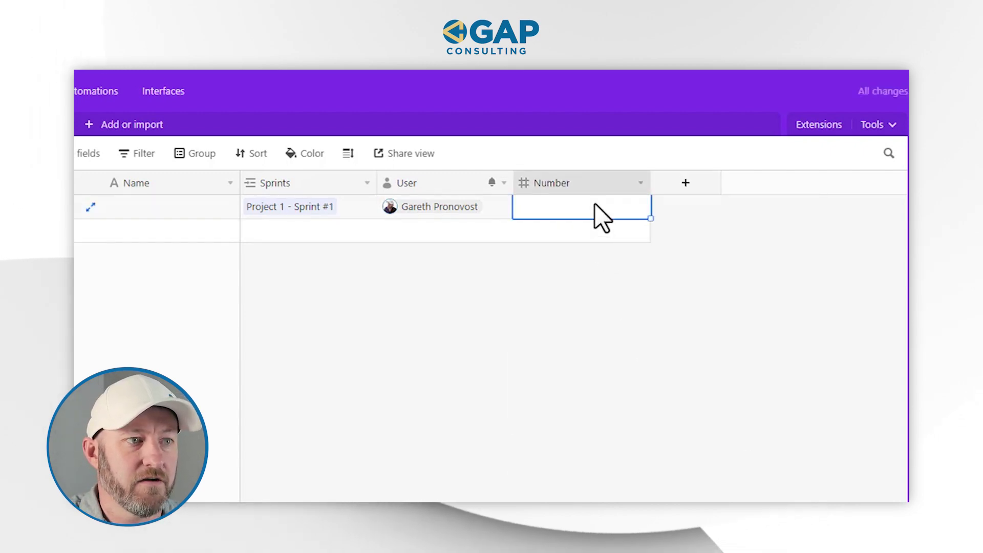
text(5)
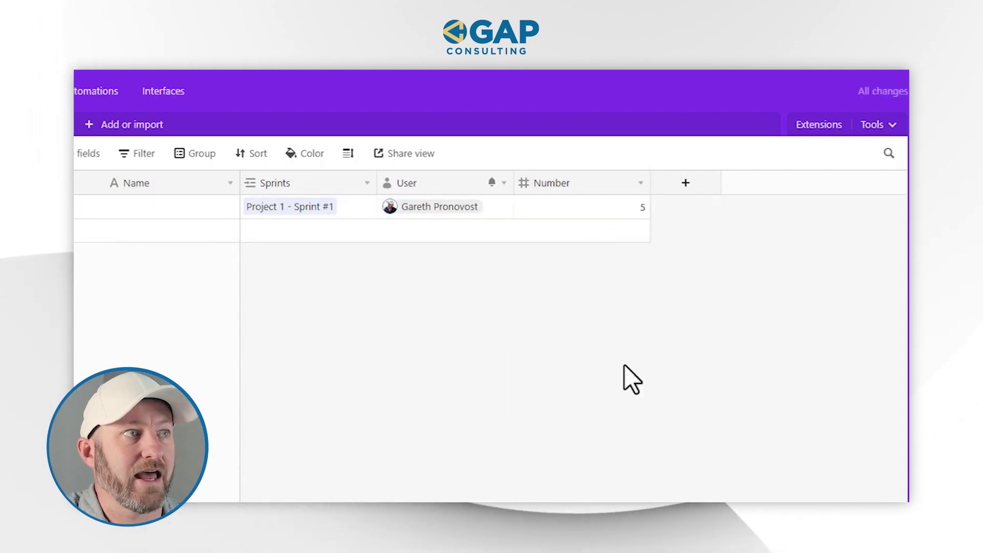
- Add a Date-type field named Date to the Billable Hours table with the Local date format
click(686, 183)
text(Date)
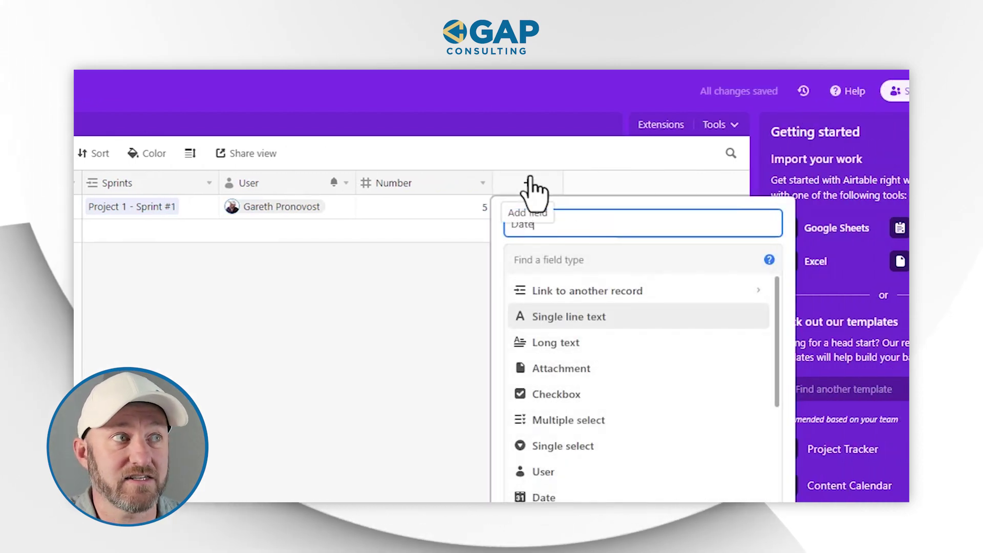
click(562, 260)
text(date)
click(560, 301)
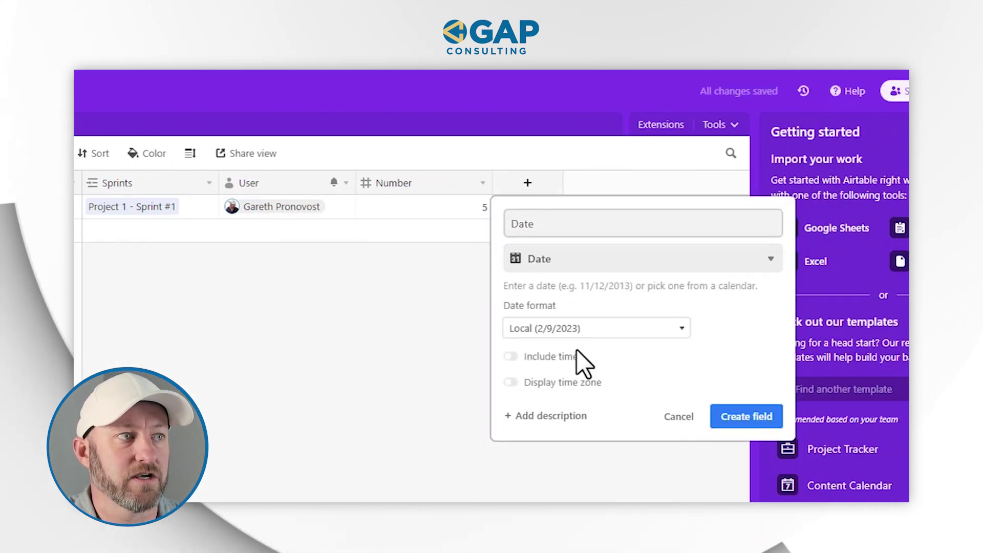
click(714, 416)
- Set the billable hours record's date to 2/9/2023 and narrow the Number column
double_click(539, 210)
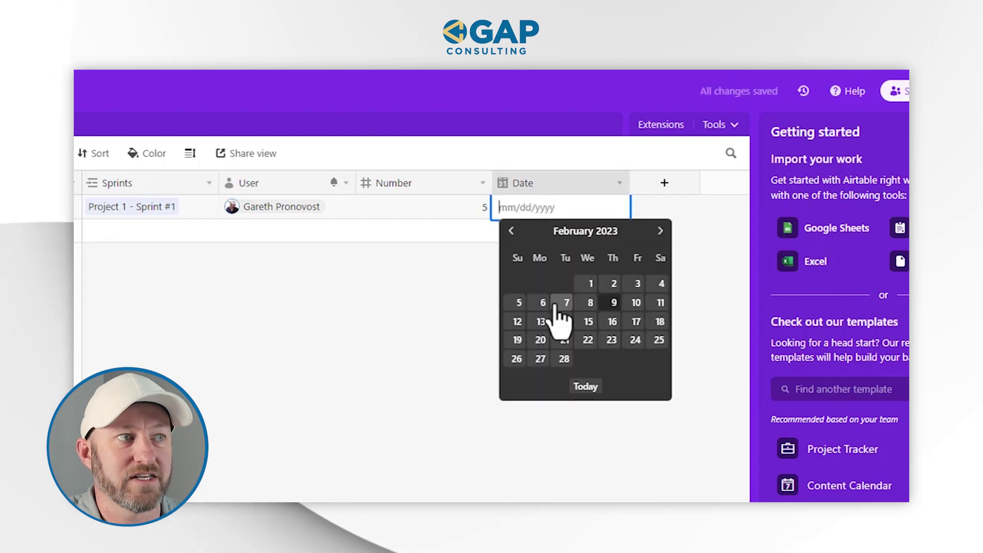
click(613, 304)
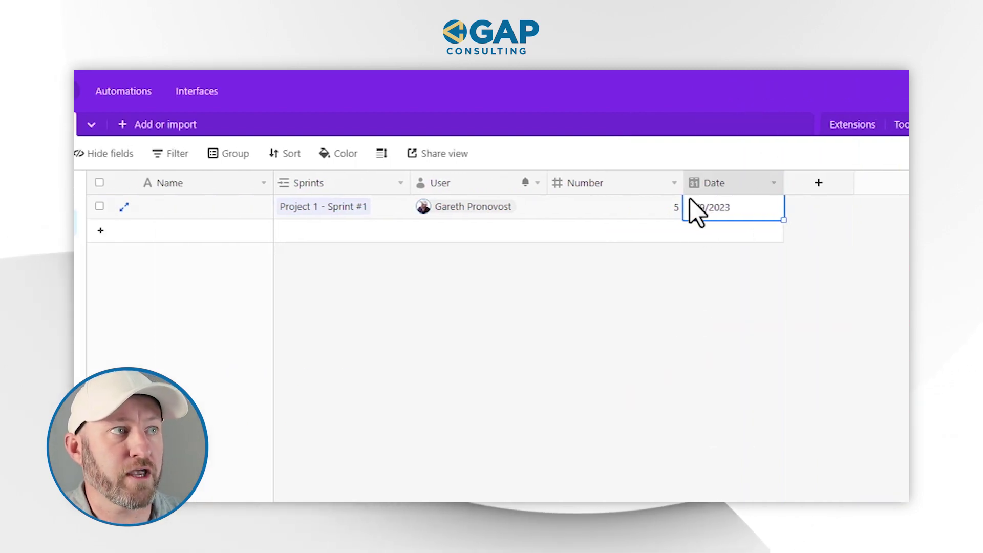
drag(678, 186, 642, 186)
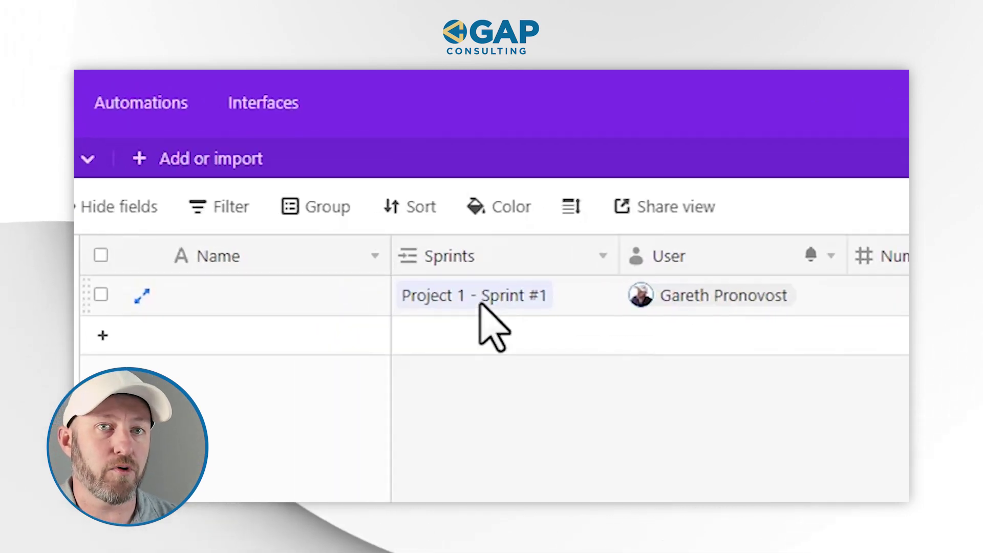
- Change the type of the Billable Hours table's primary Name field to Formula
double_click(299, 263)
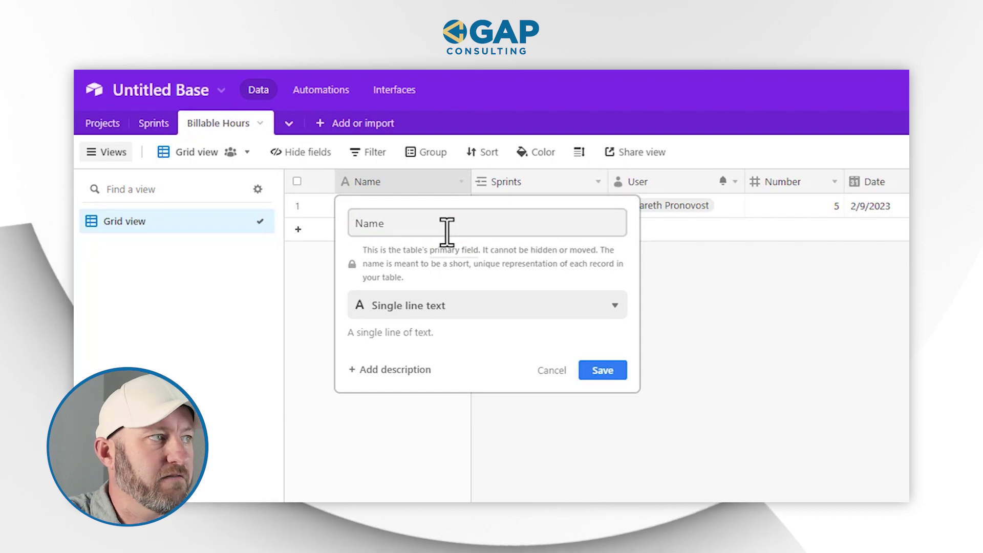
click(472, 308)
text(f)
click(432, 358)
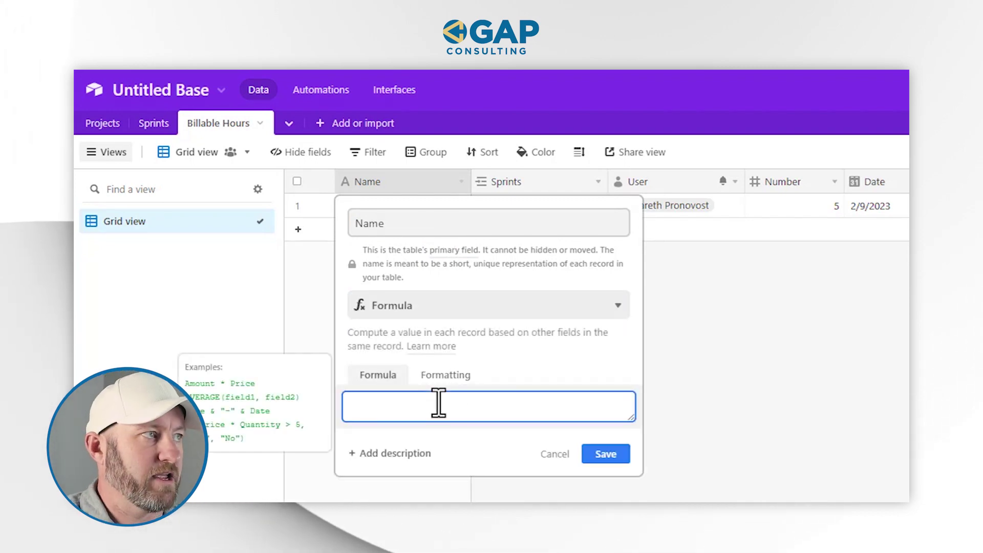
- Begin the Name formula with CONCATENATE joining User, the separator ' - ' and Sprints
text(conc)
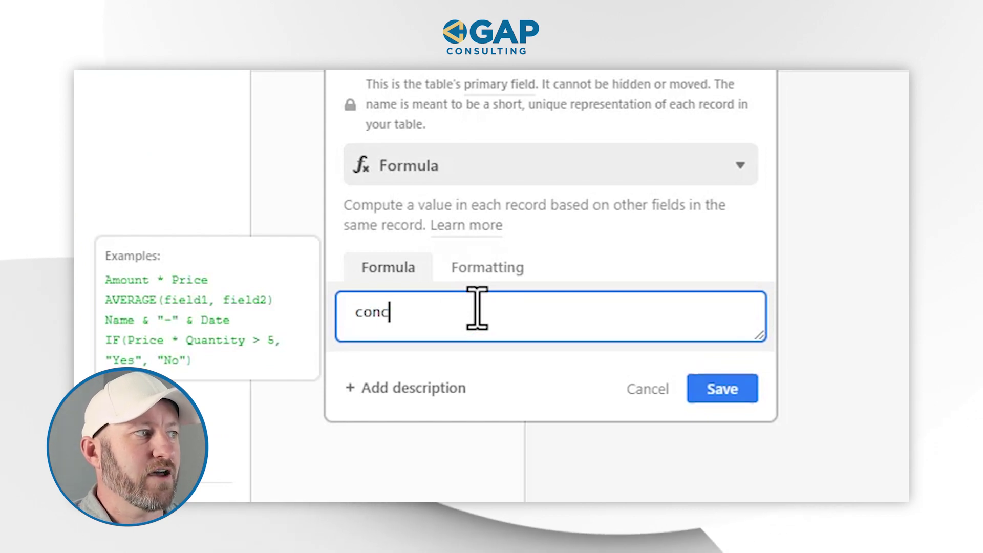
key(Tab)
text(us)
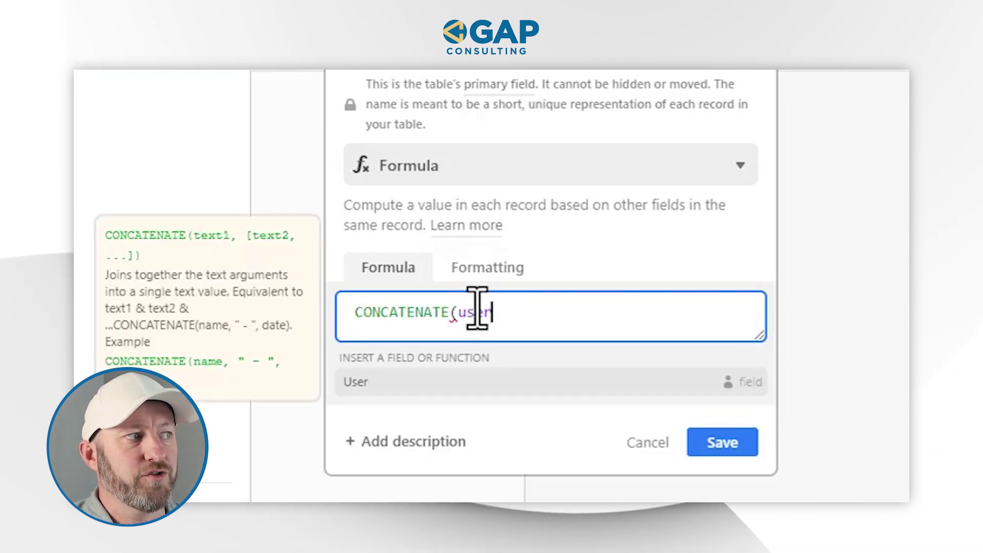
key(Tab)
text(,' - ')
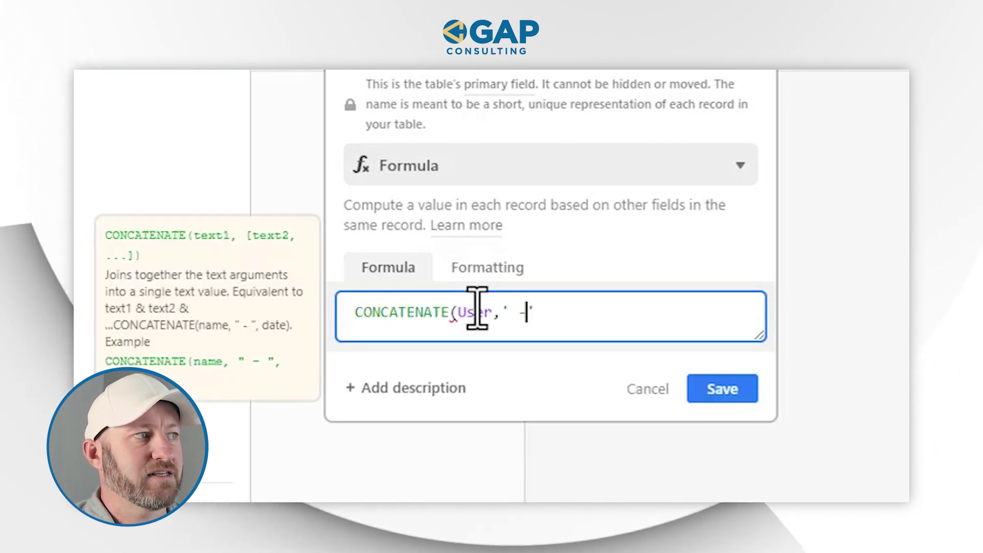
text(spr)
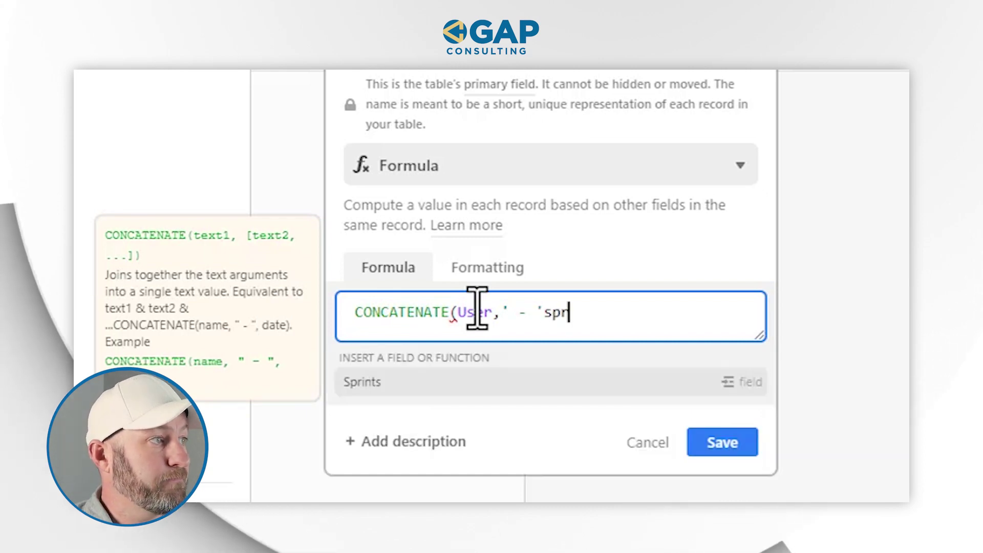
key(Tab)
text(,')
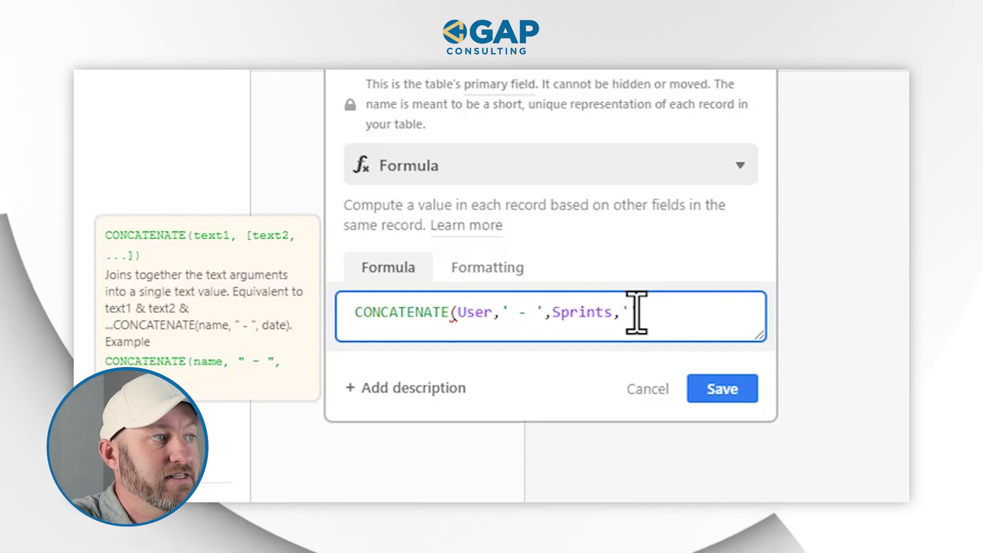
- Complete the Name formula with DATETIME_FORMAT(Date,'l') as the last CONCATENATE argument, and save the field change
text(te)
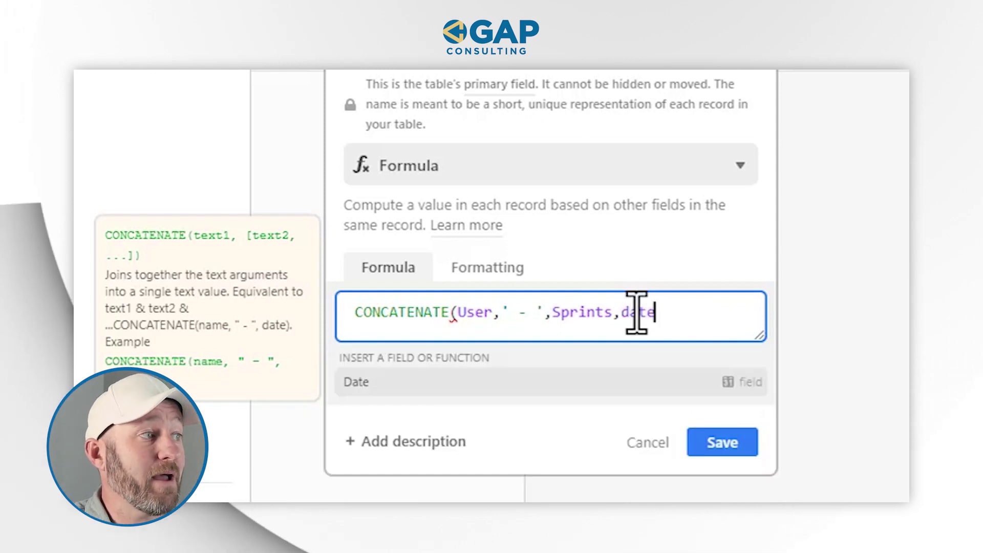
text(t)
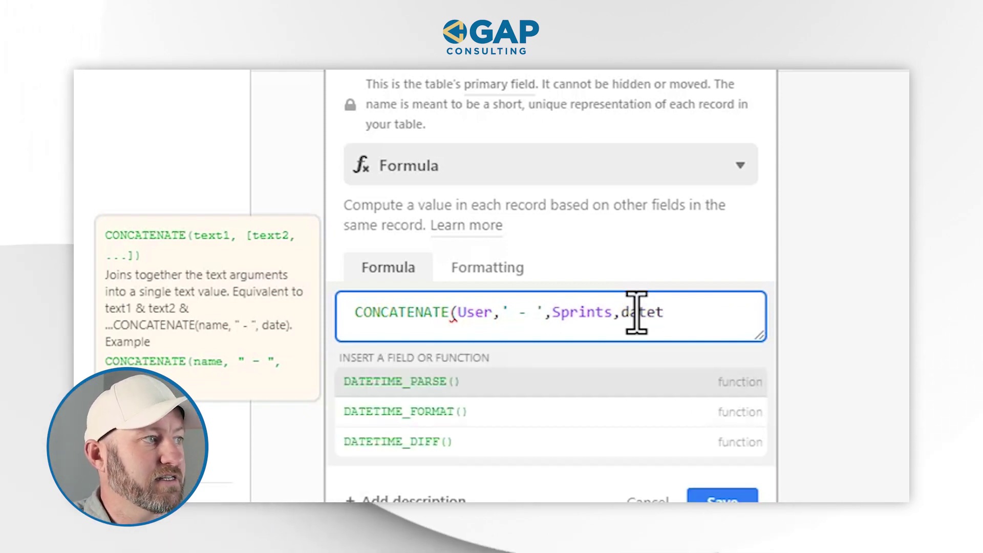
key(Down)
key(Tab)
text(date)
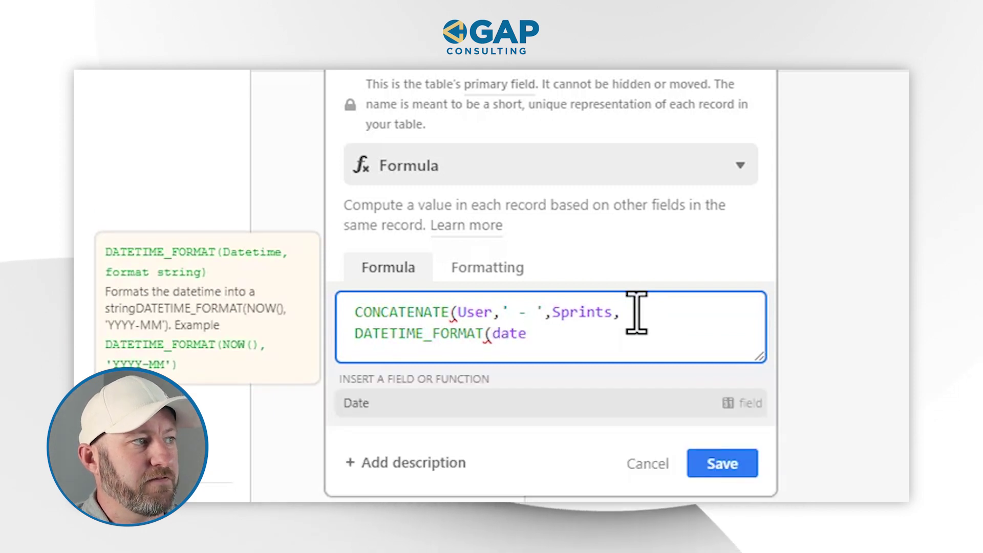
key(Tab)
text(,'l'))
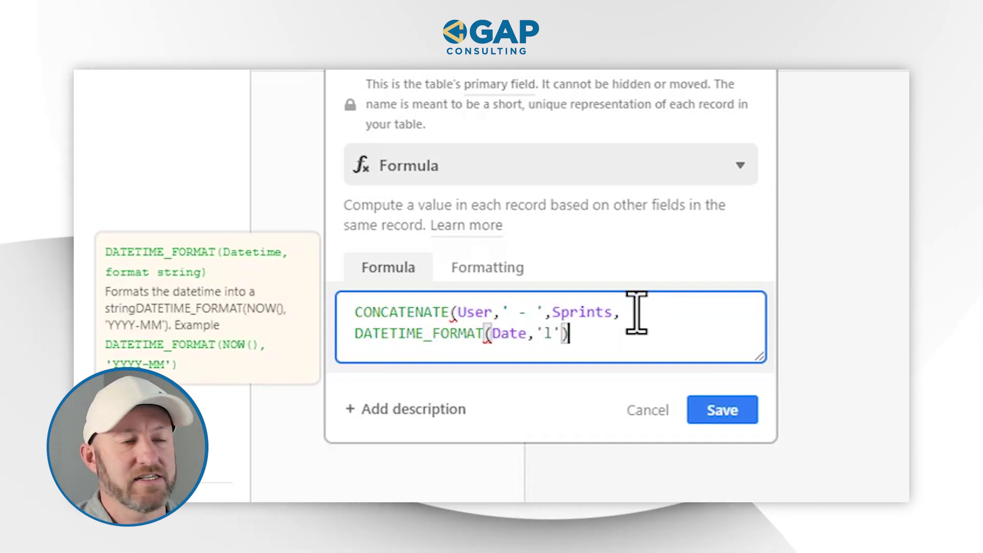
text())
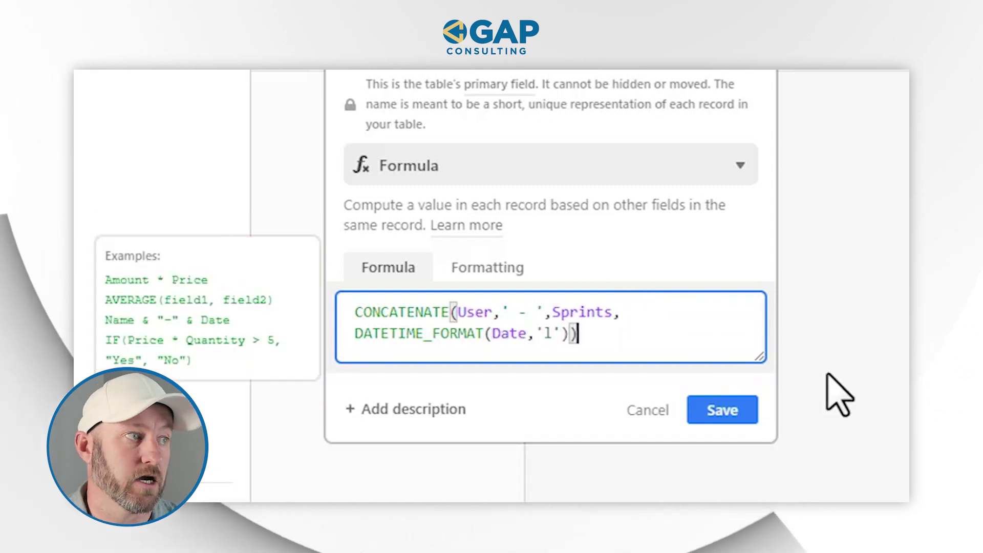
click(755, 410)
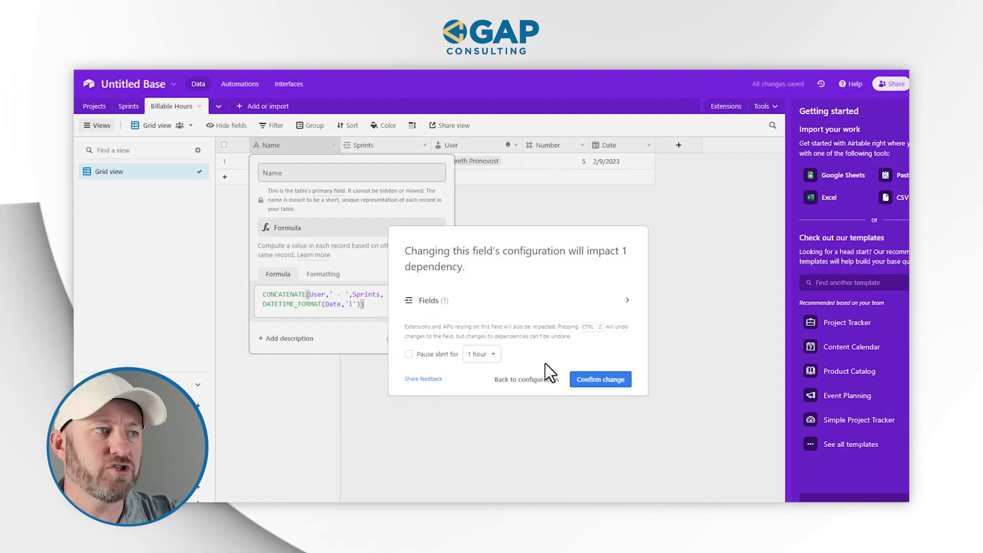
click(594, 380)
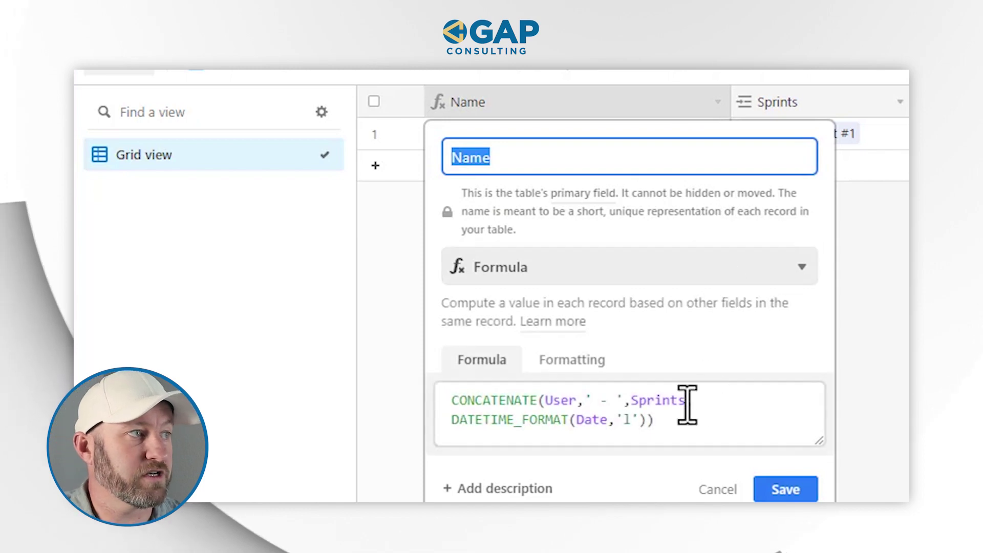
- Insert the separator ' - ' between Sprints and DATETIME_FORMAT in the Name formula, and save the change
click(687, 405)
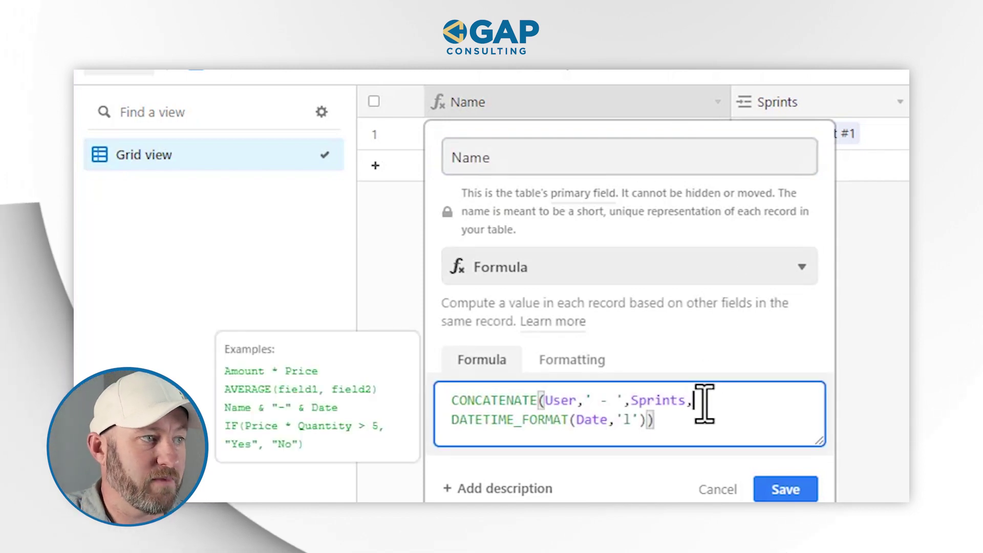
text(' - ')
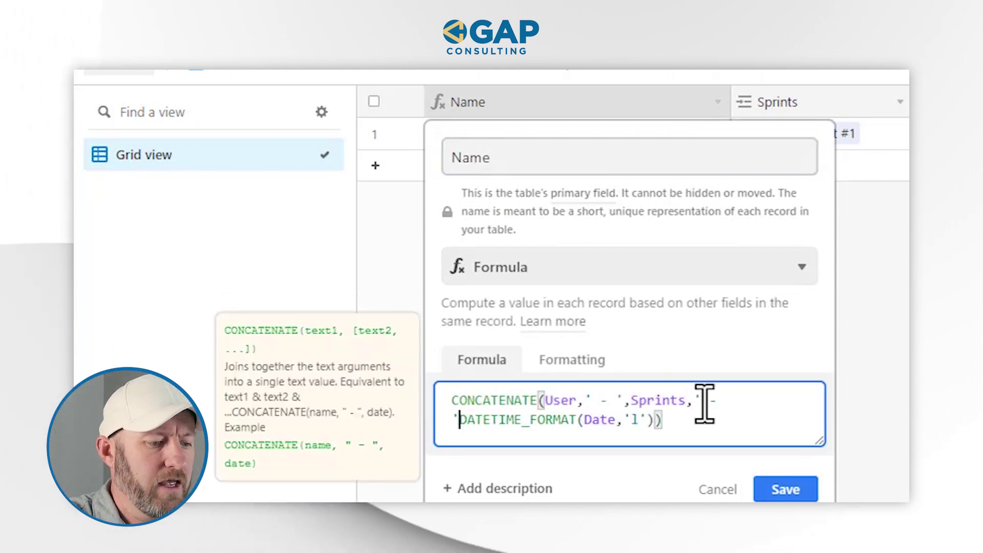
text(,)
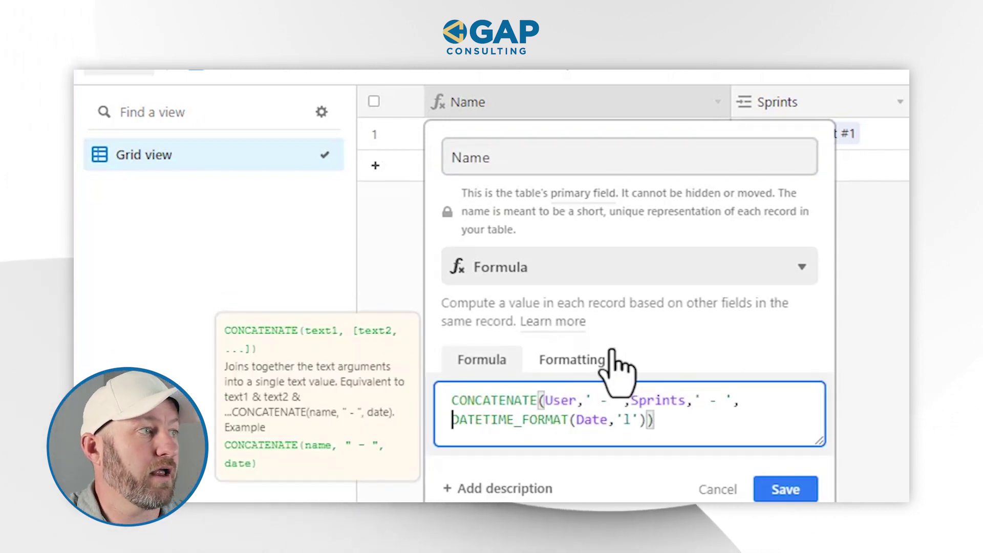
click(777, 490)
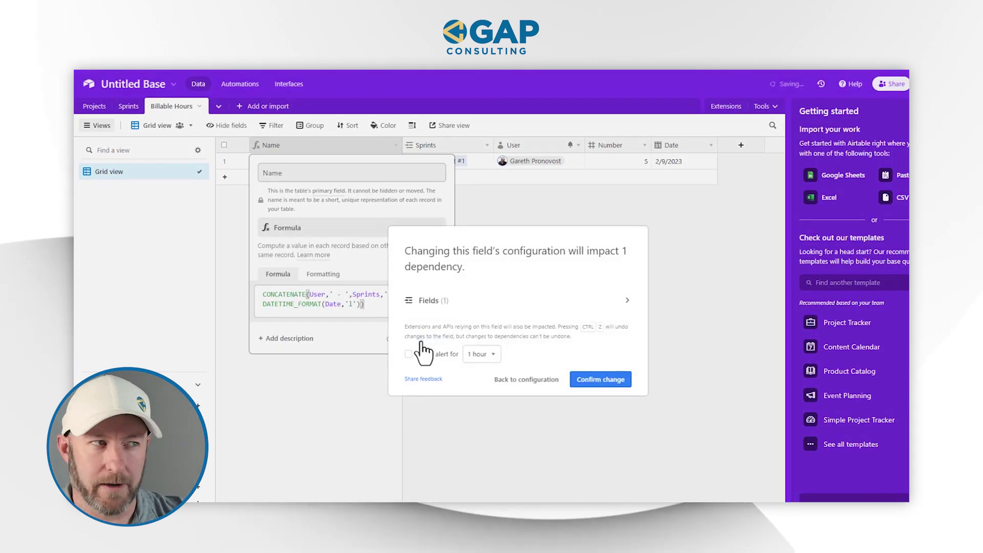
click(596, 377)
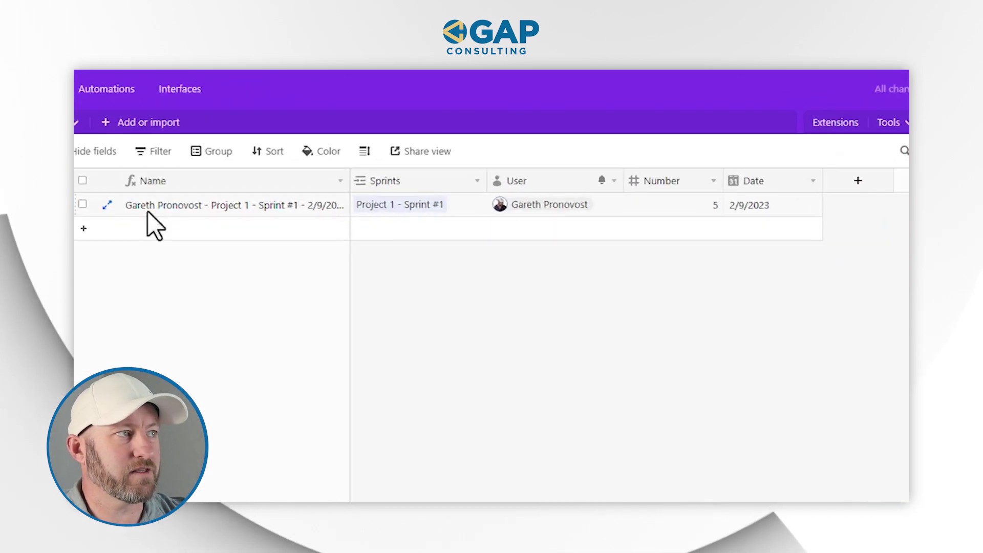
- Widen the Name column to fit its full text, then add a second record and fill down Project 1 - Sprint #1 into it
click(267, 165)
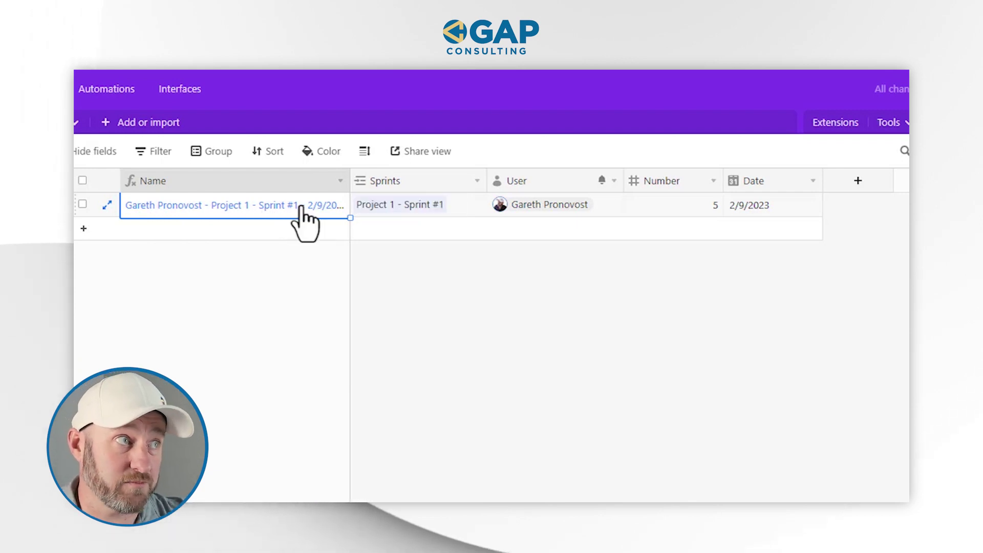
drag(350, 183, 382, 182)
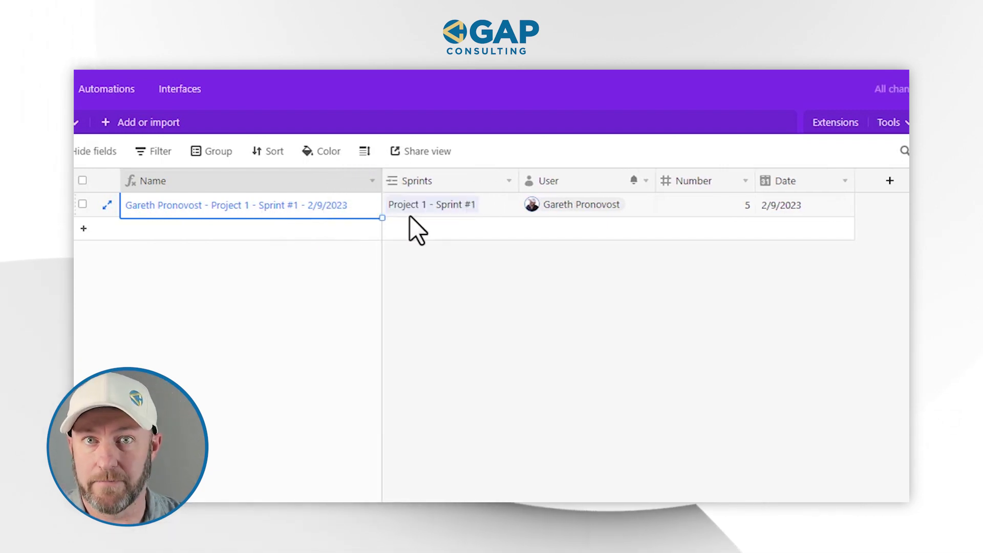
click(417, 230)
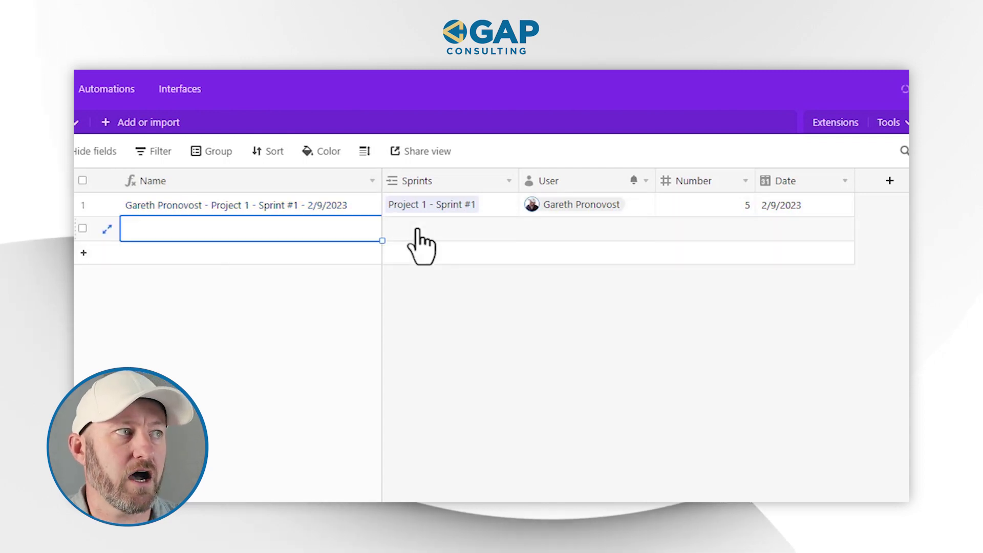
click(481, 226)
click(483, 213)
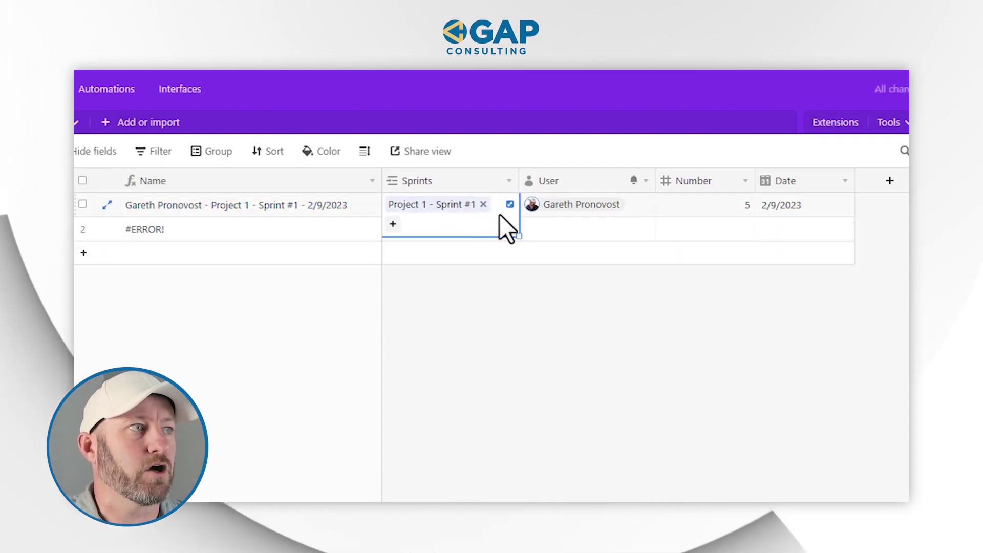
drag(518, 236, 476, 250)
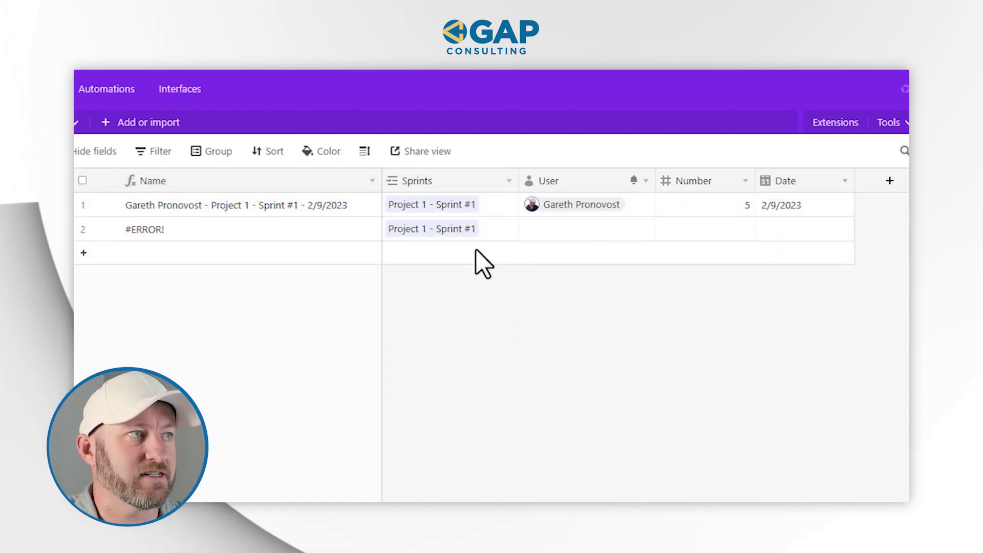
- Add two more records, and fill Project 1 - Sprint #1 and the first record's user down through all four rows
click(493, 233)
click(480, 258)
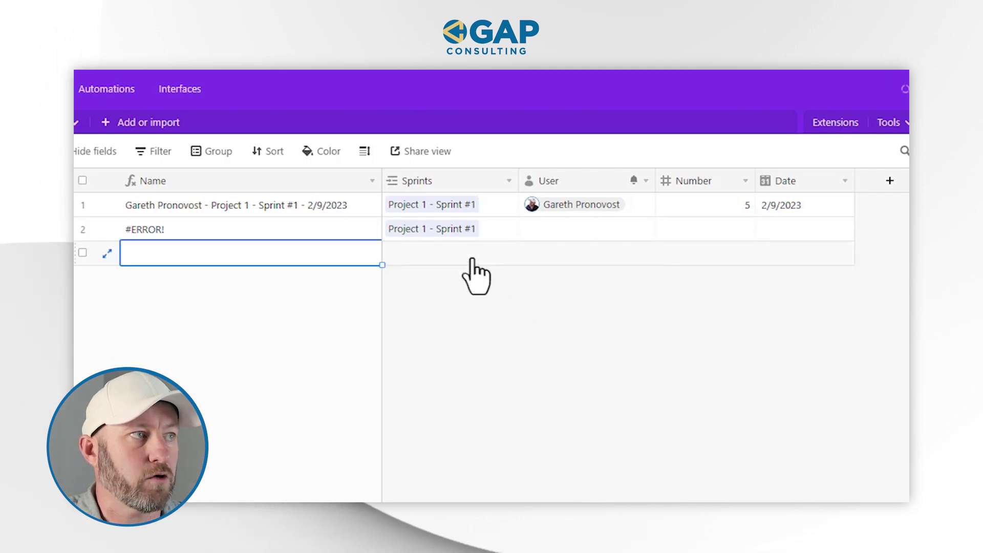
click(469, 282)
click(497, 237)
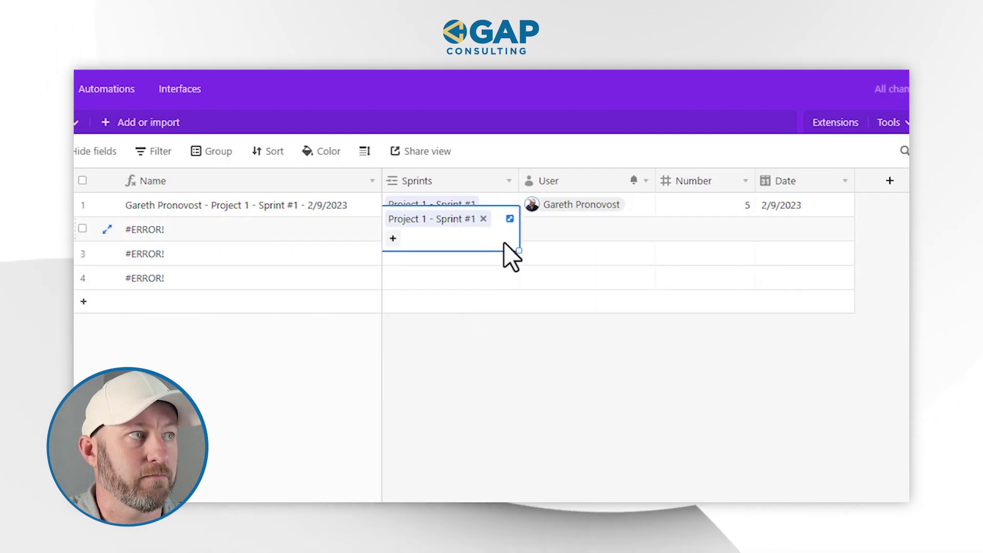
click(563, 365)
click(620, 207)
drag(654, 217, 651, 281)
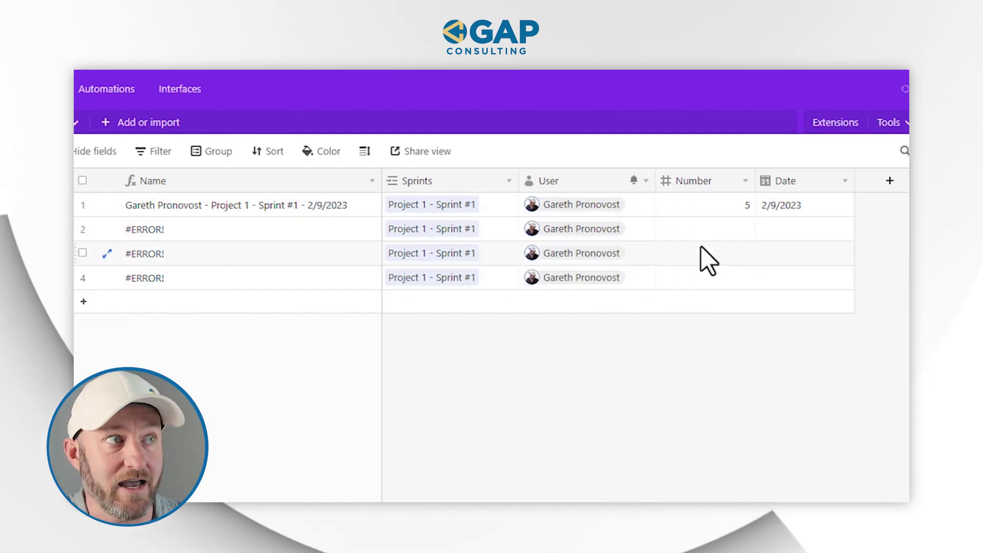
- Set the Number values of the second, third and fourth records to 4, 3 and 10
click(710, 221)
text(4)
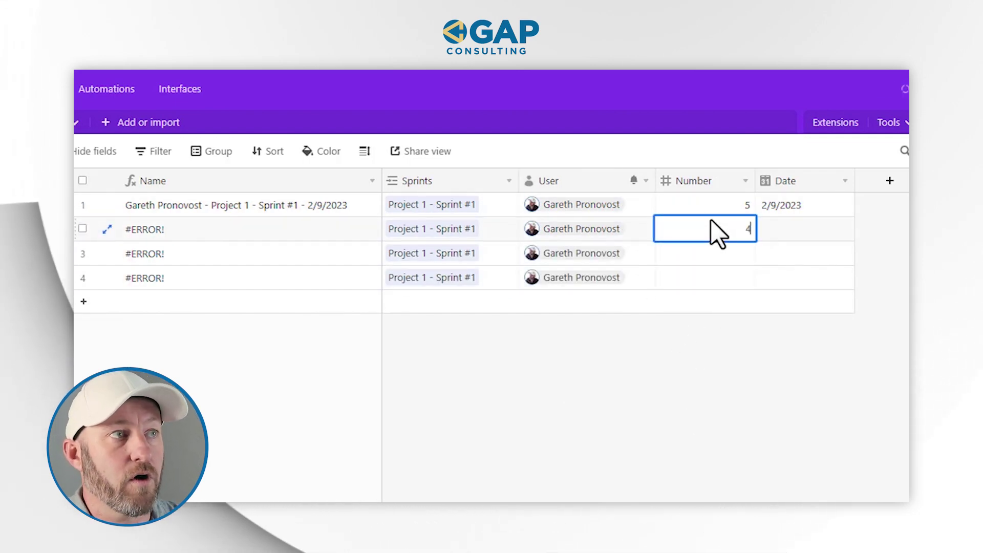
key(Return)
text(3)
key(Return)
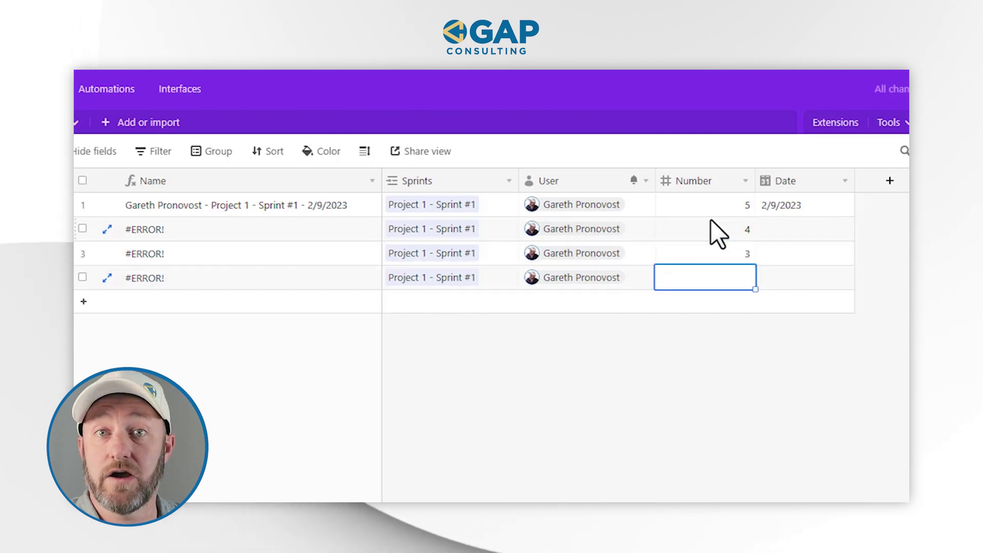
text(10)
- Set the Date of the second, third and fourth records to 2/10/2023, 2/13/2023 and 2/14/2023
double_click(794, 229)
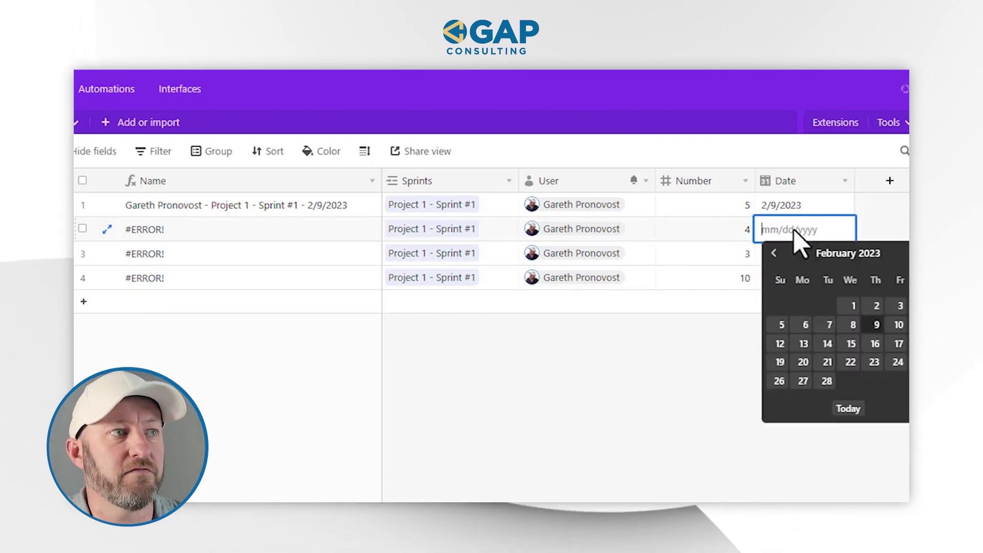
click(899, 324)
double_click(788, 259)
click(803, 392)
double_click(788, 282)
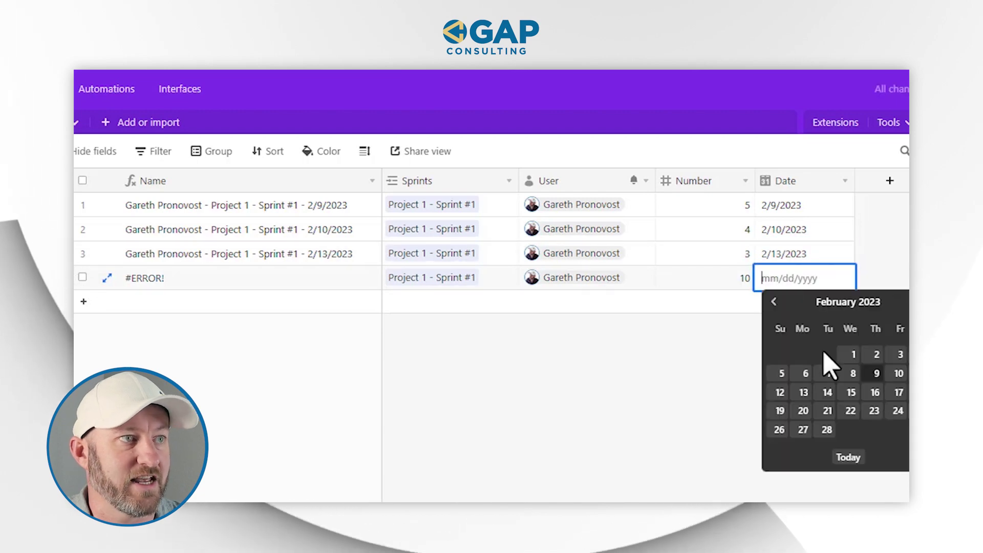
click(827, 392)
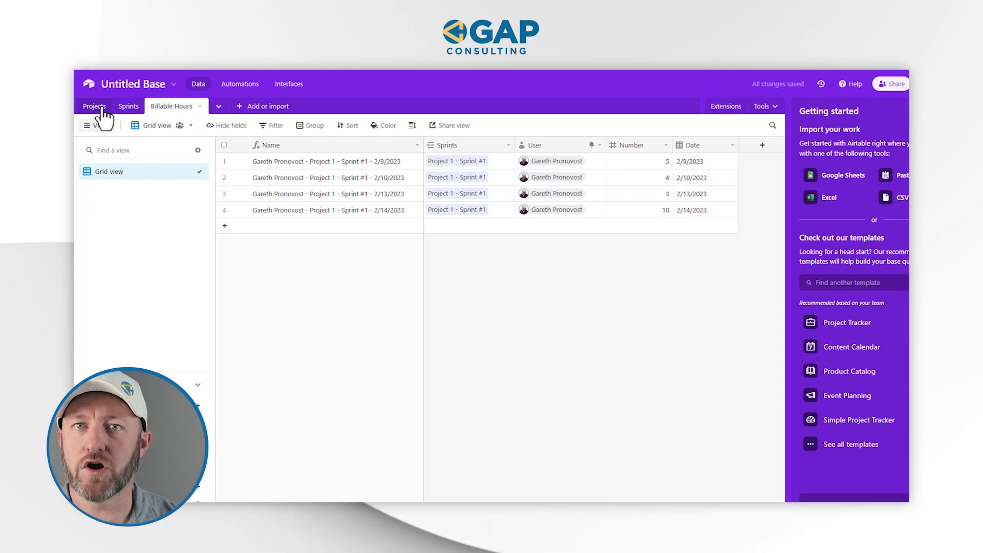
- Check the Projects and Sprints tables, then create a collaborative List view named List in the Billable Hours table
click(102, 109)
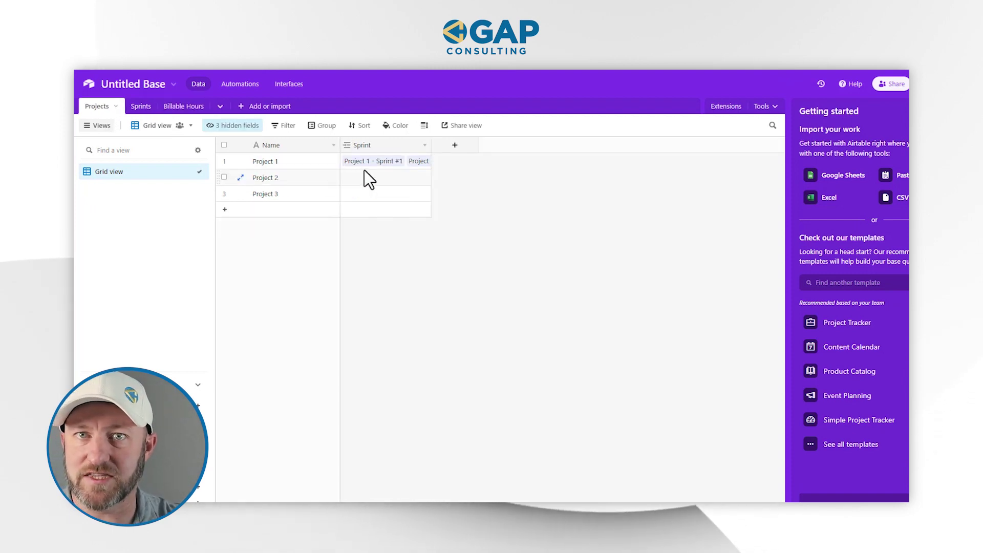
click(141, 108)
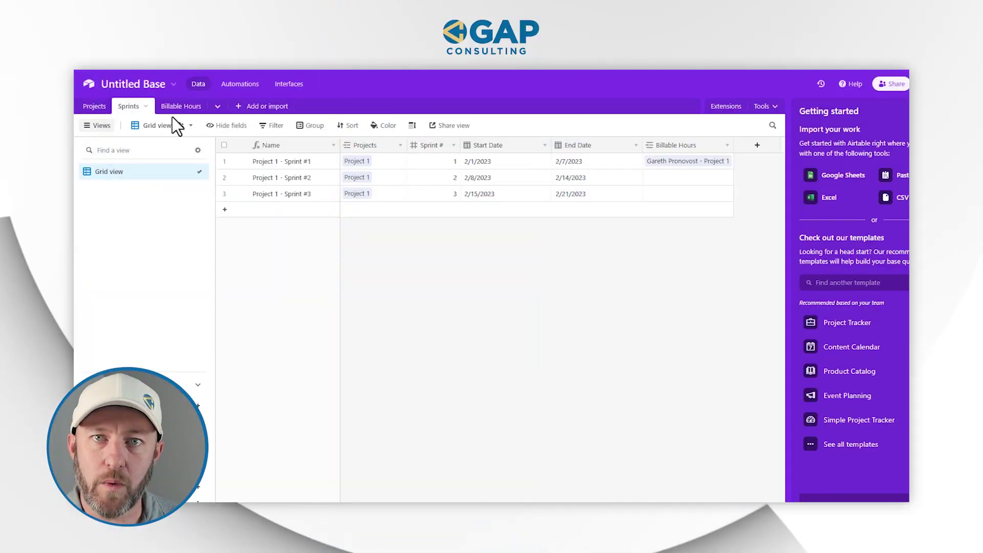
click(189, 106)
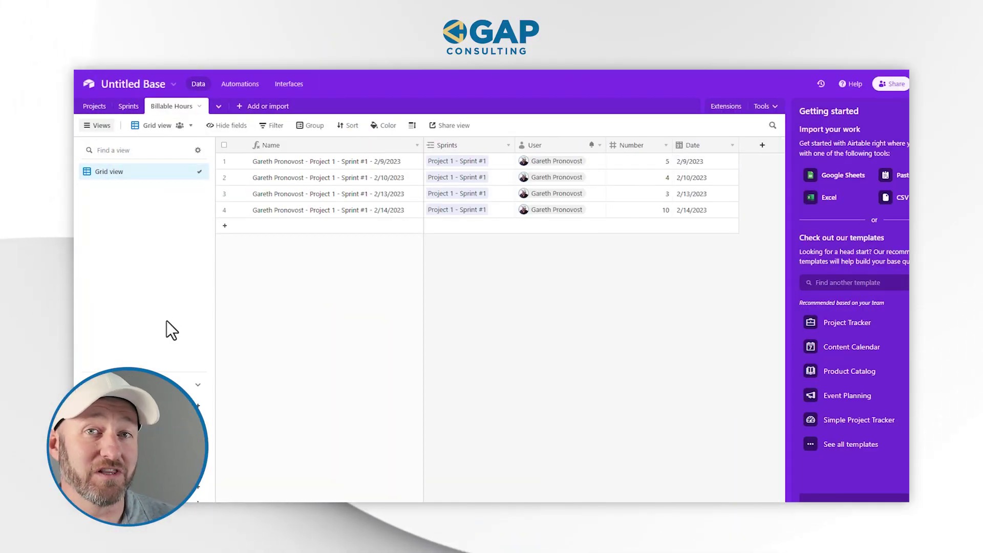
mouse_move(124, 502)
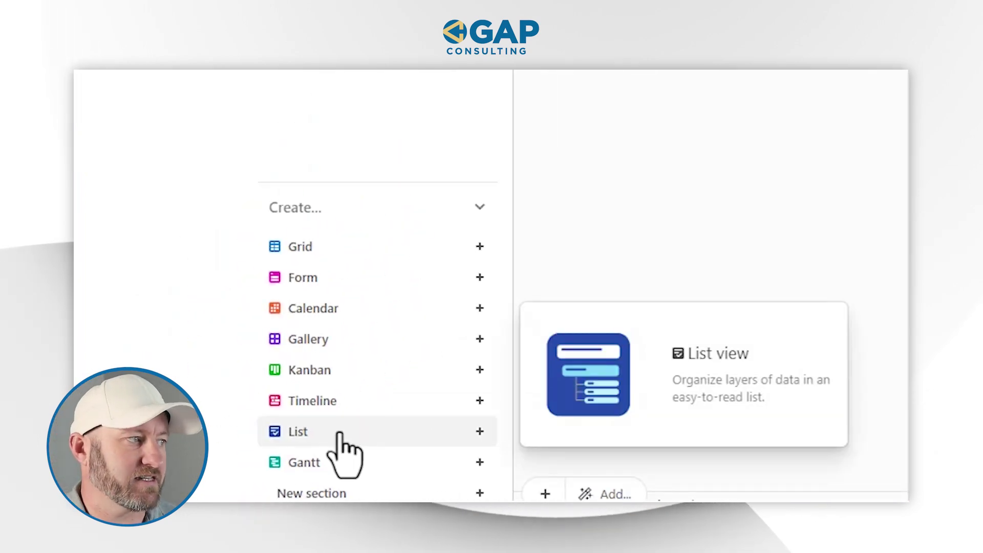
click(339, 434)
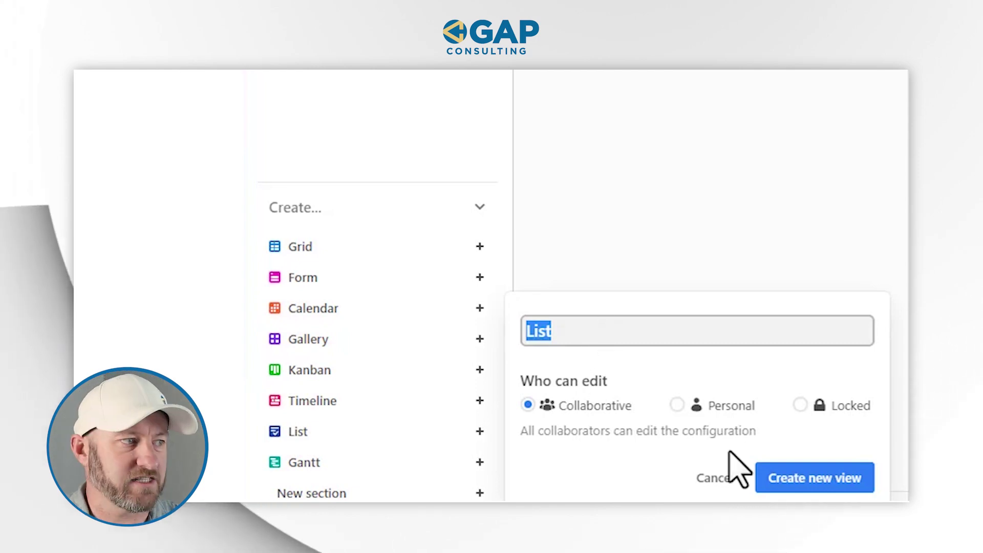
click(813, 483)
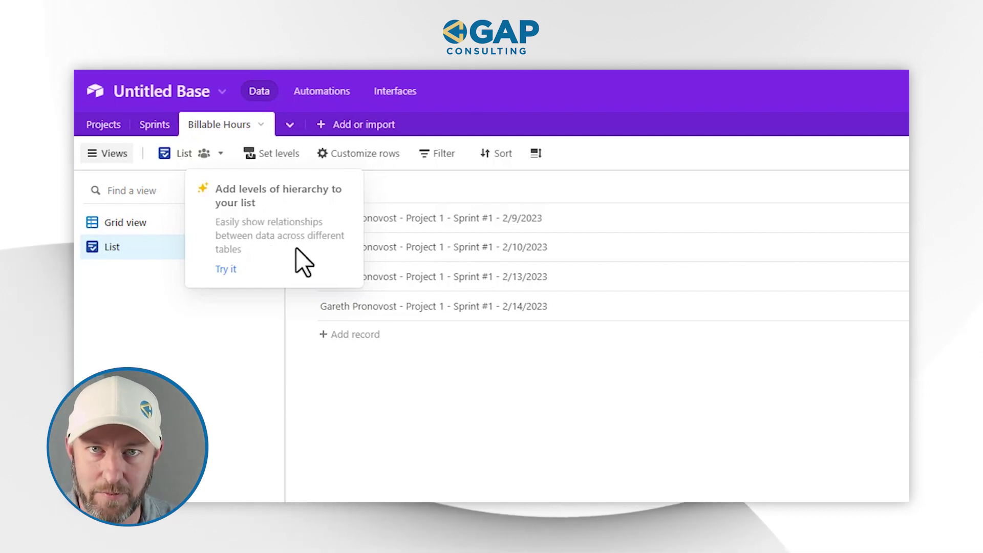
- Browse the sample hierarchy layouts and start adding levels of hierarchy to the List view
click(233, 269)
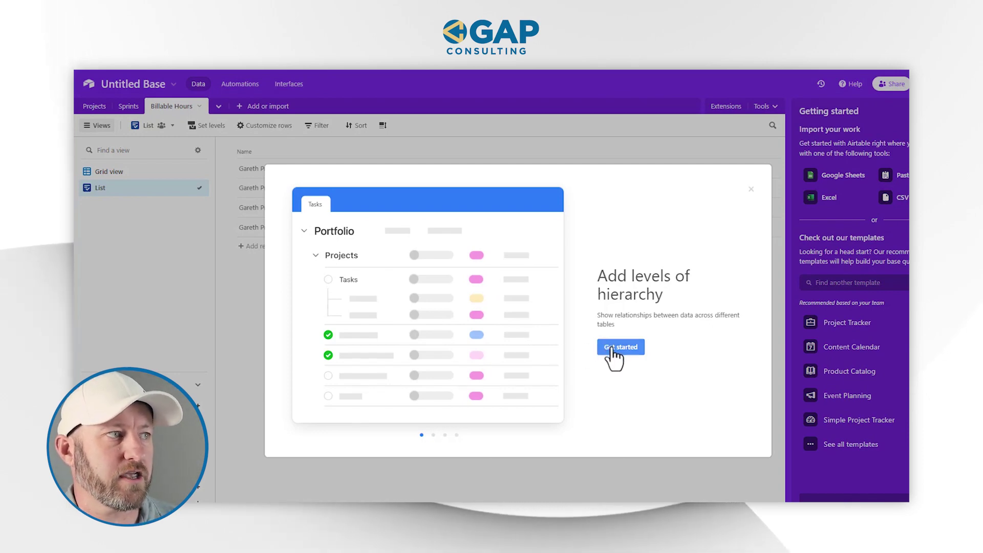
click(433, 436)
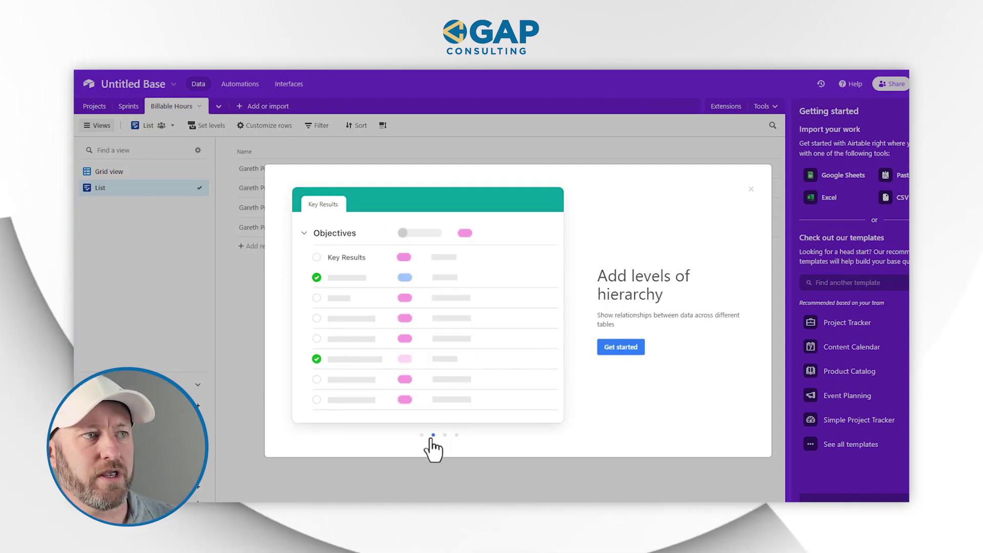
click(444, 435)
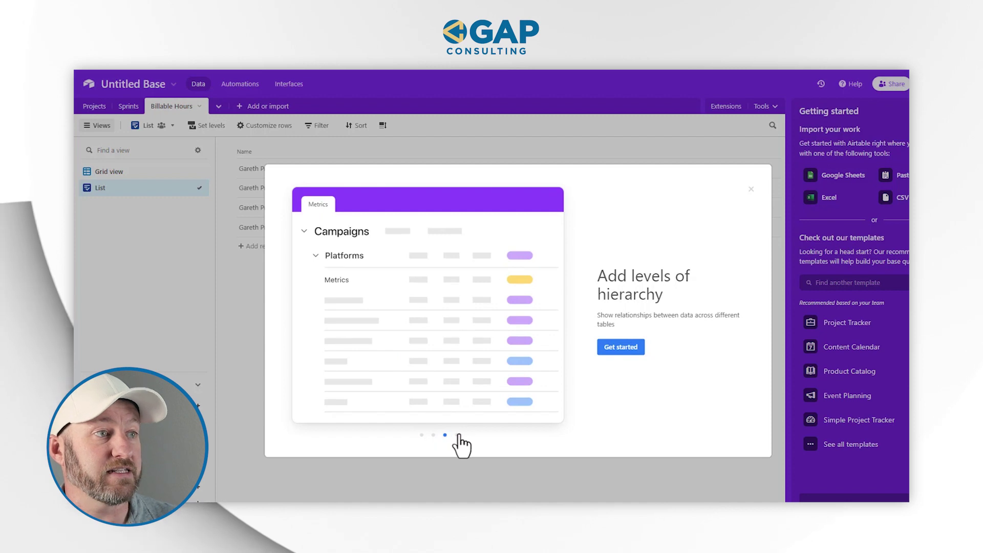
click(456, 435)
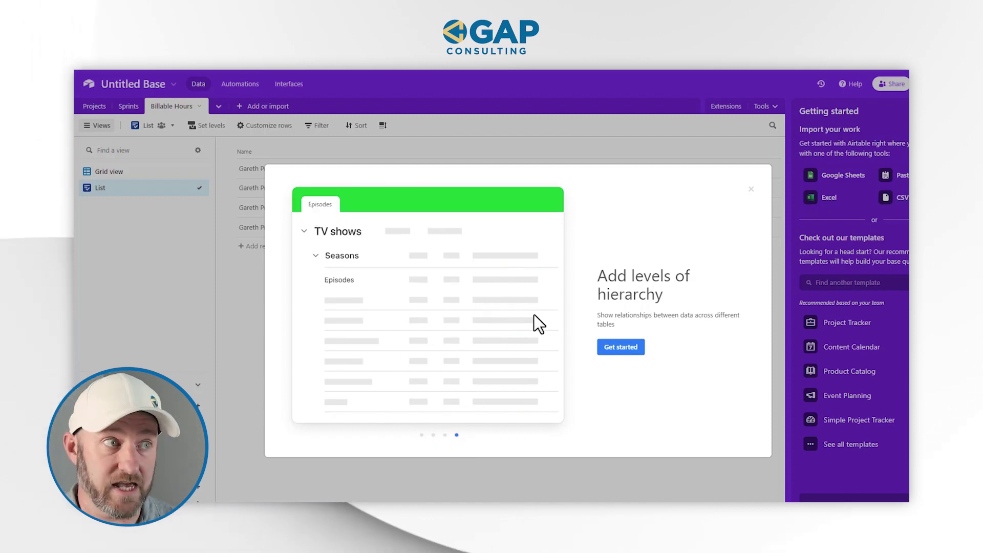
click(617, 348)
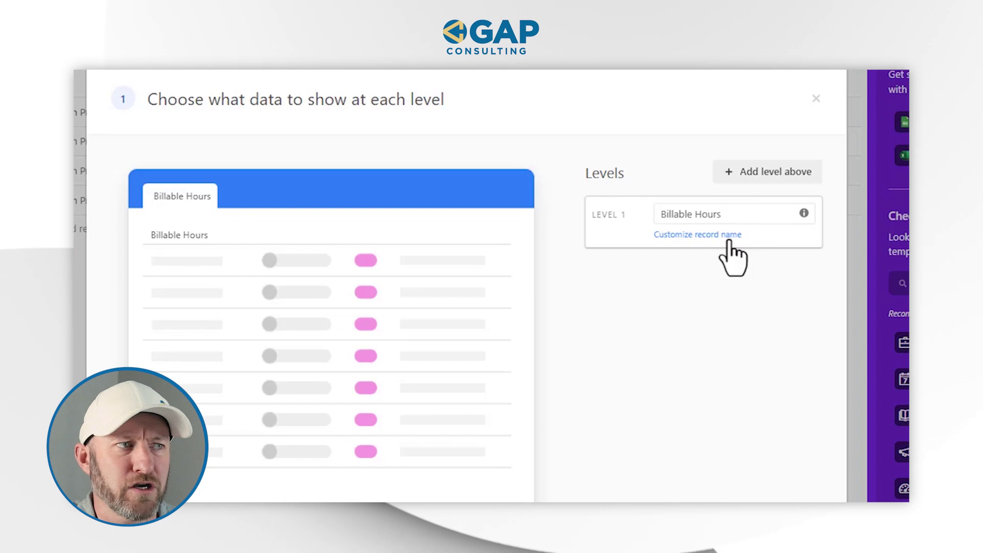
- Customize the record name of the Billable Hours level as Record
click(693, 250)
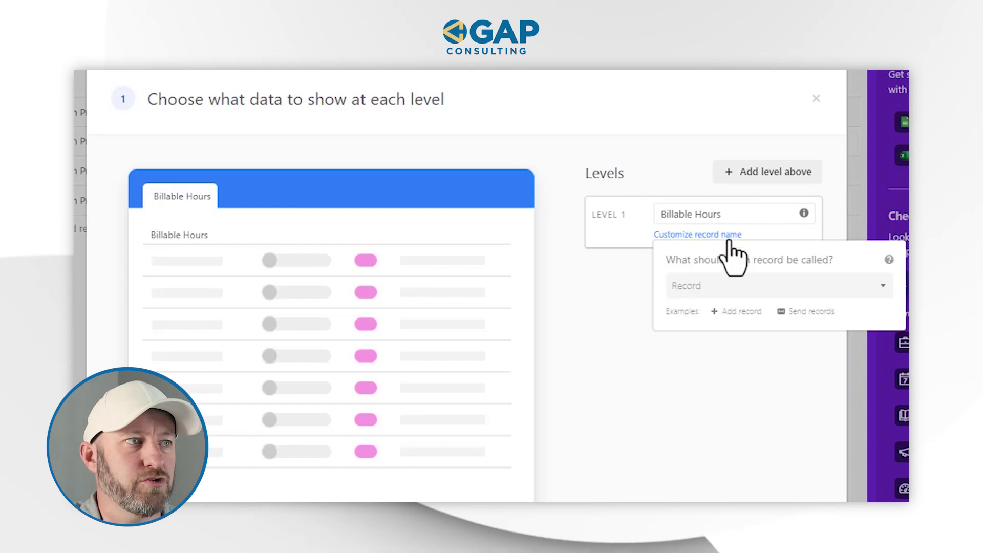
click(738, 286)
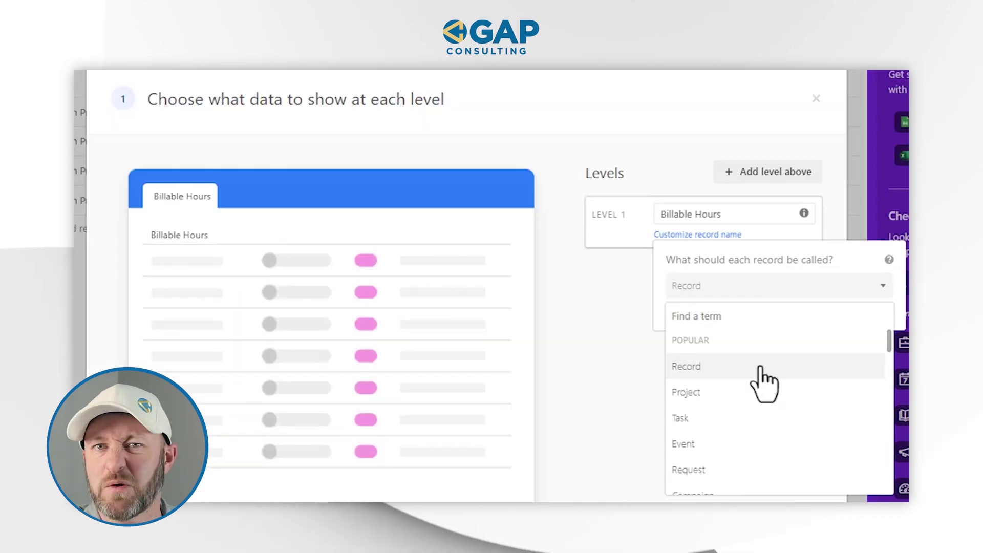
click(516, 321)
click(702, 368)
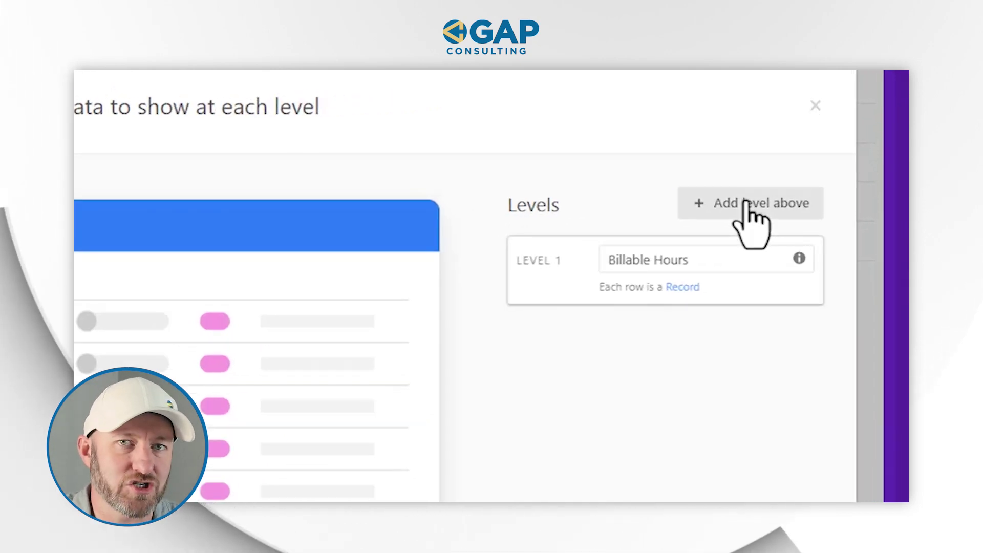
- Add a level above Billable Hours that uses the Sprints table, and call each of its records Sprint
click(745, 202)
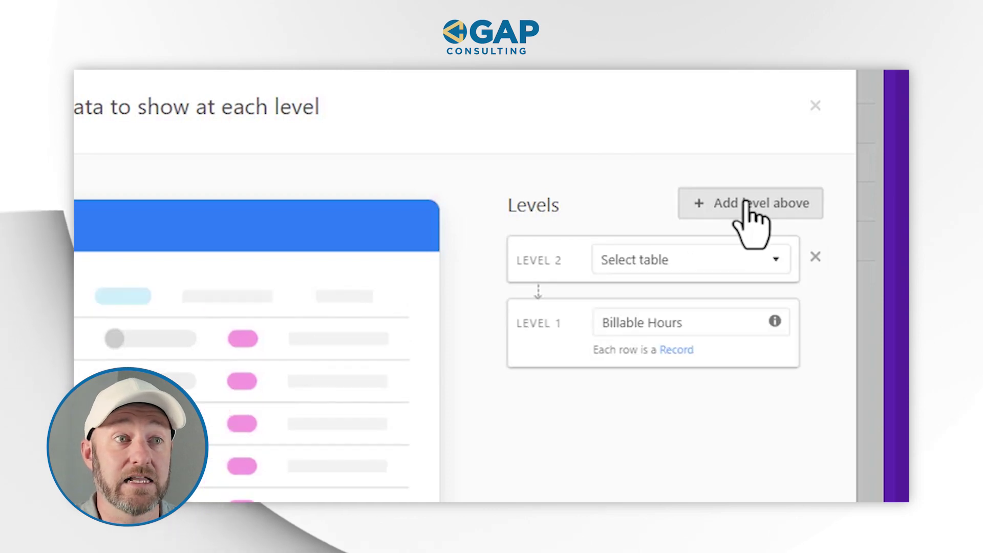
click(718, 261)
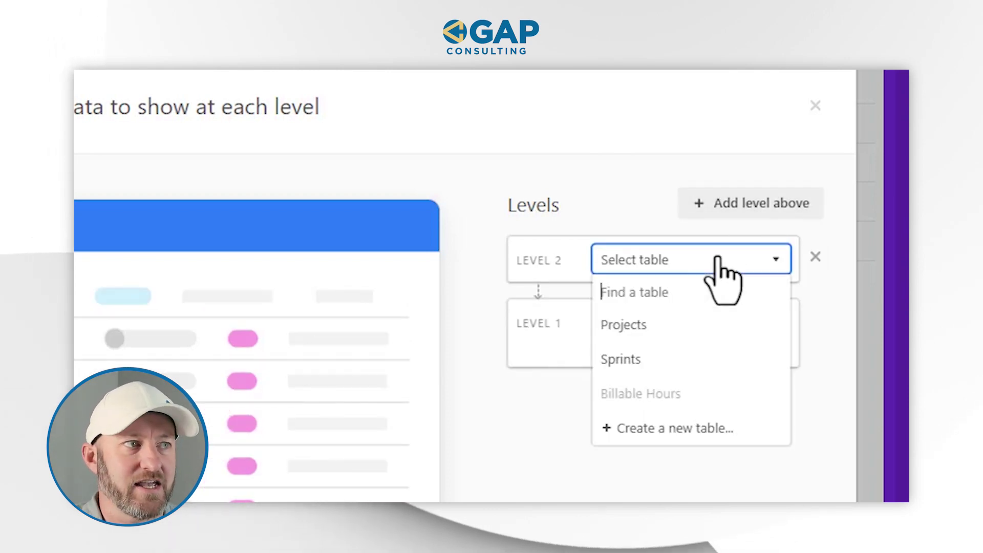
click(699, 365)
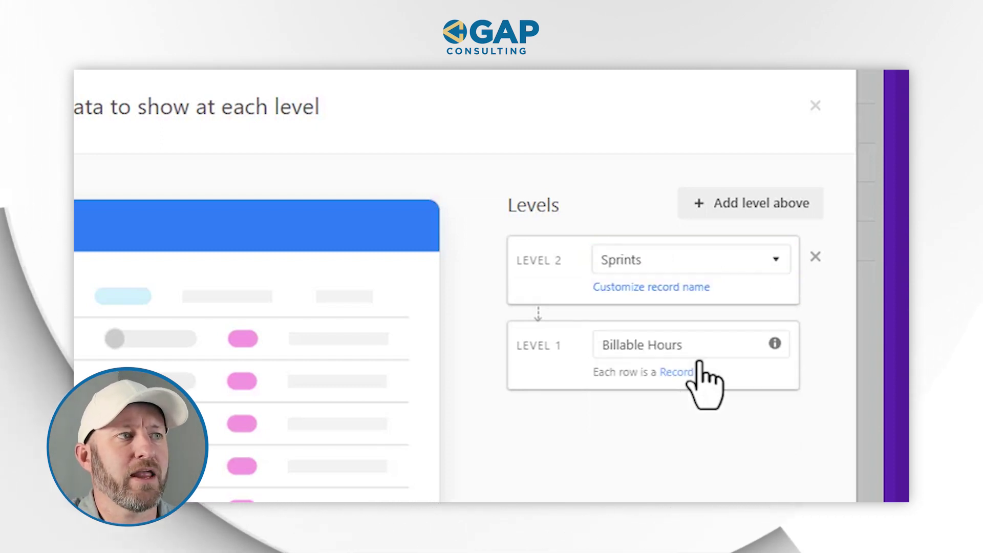
click(652, 287)
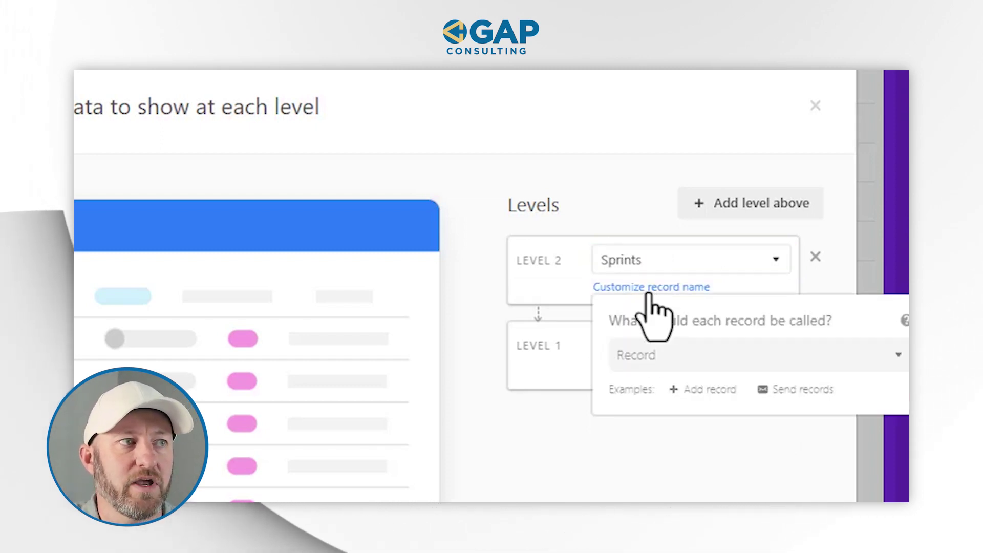
click(670, 363)
text(s)
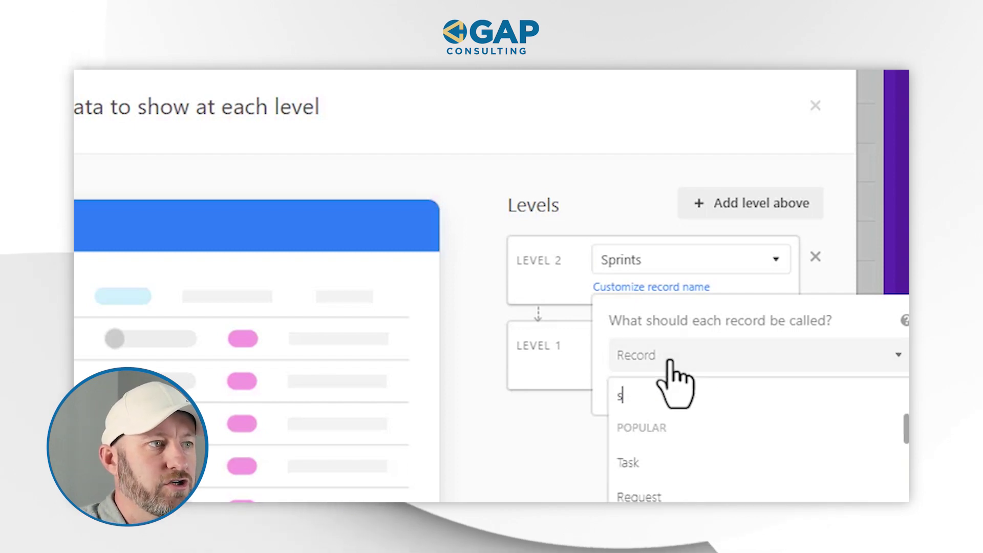
click(705, 481)
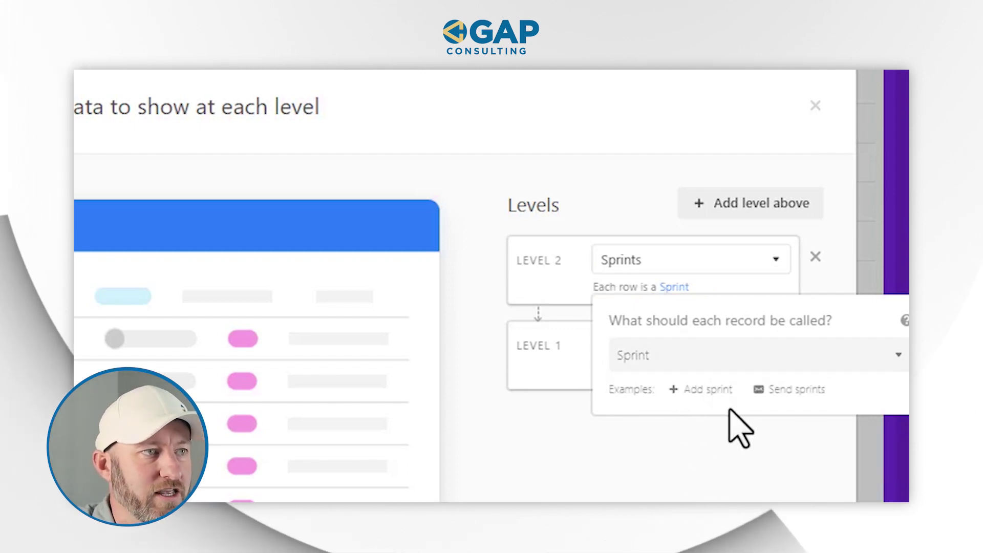
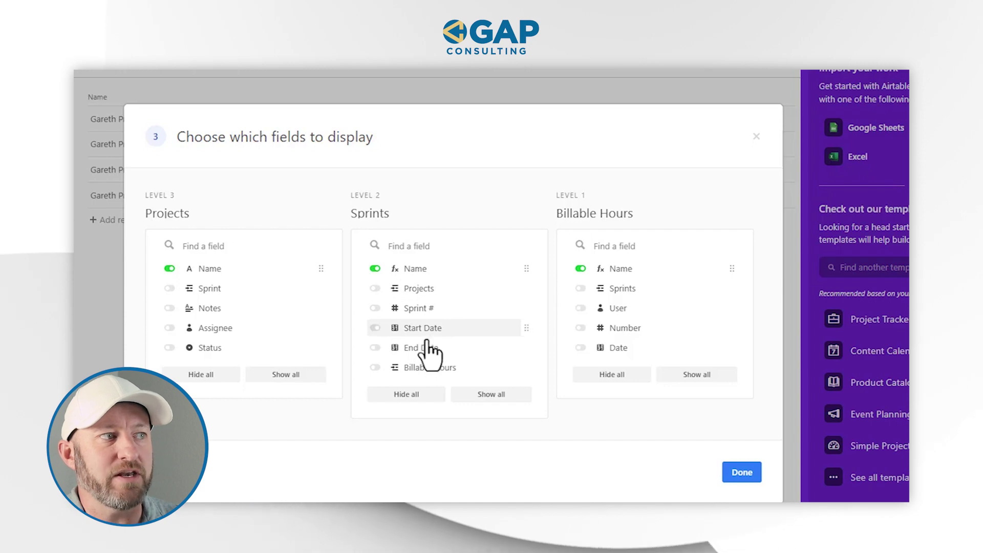
- Display the Start Date and End Date fields at the Sprints level of the list
click(424, 346)
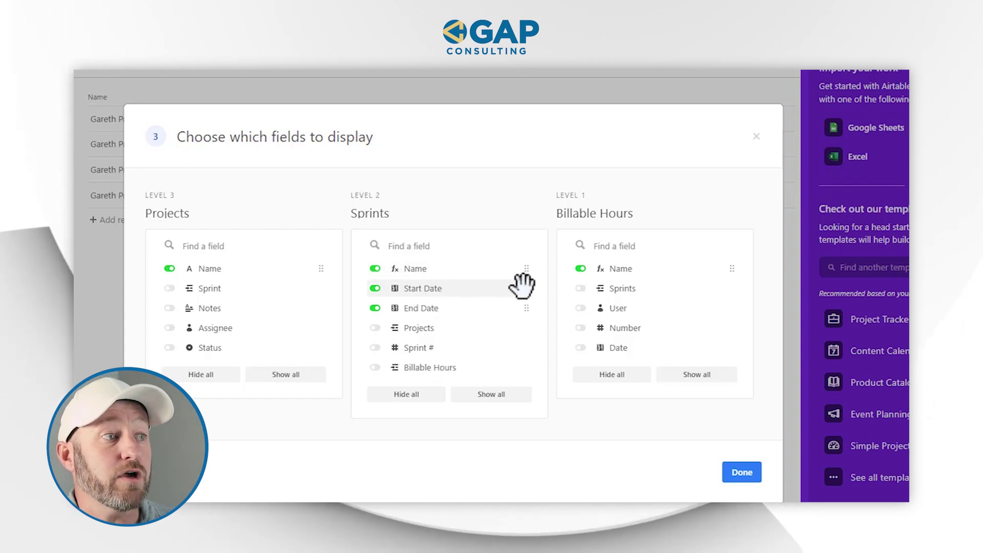
- Display the User, Number and Date fields at the Billable Hours level and finish the List view setup
mouse_move(525, 289)
mouse_down()
mouse_move(522, 304)
mouse_move(525, 290)
mouse_up()
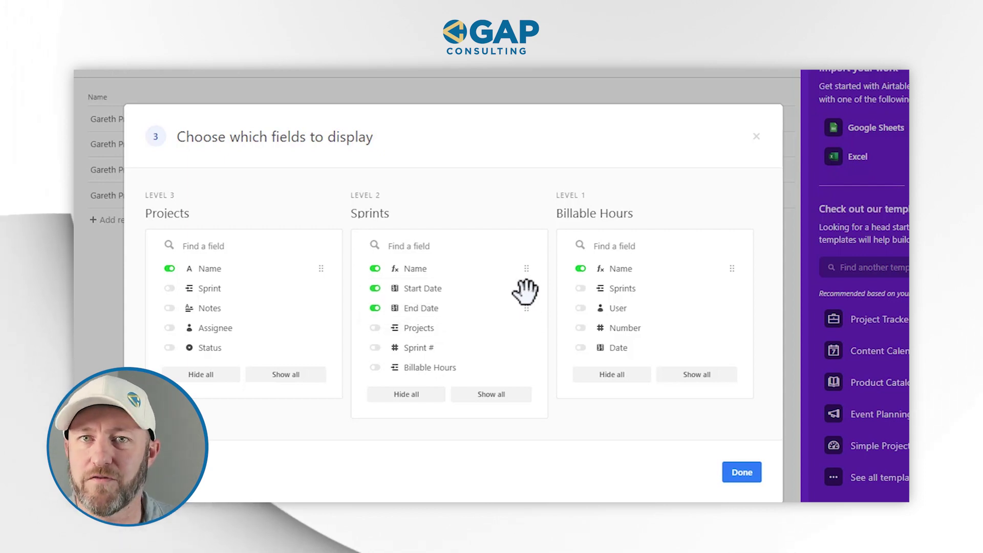
mouse_move(524, 306)
mouse_down()
mouse_move(529, 287)
mouse_move(525, 307)
mouse_up()
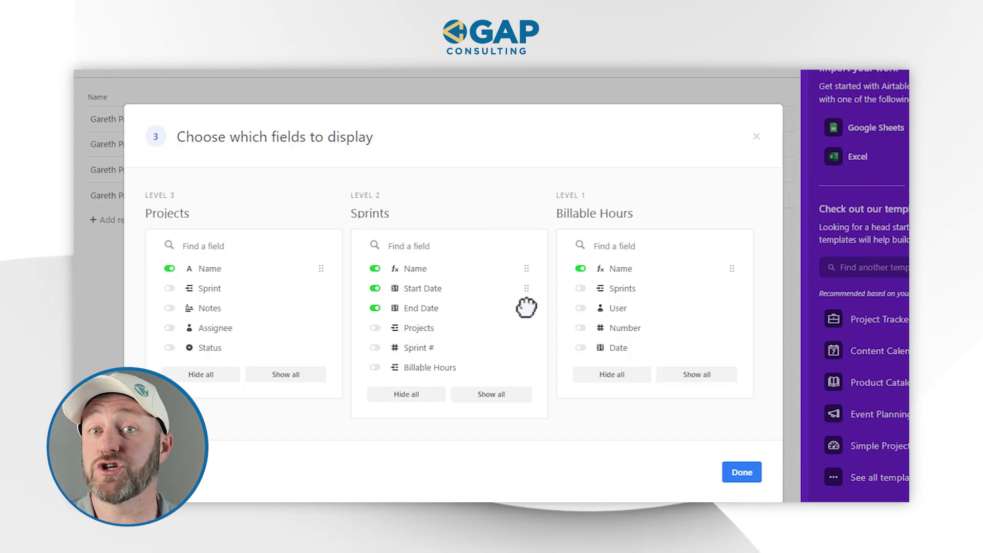
click(617, 308)
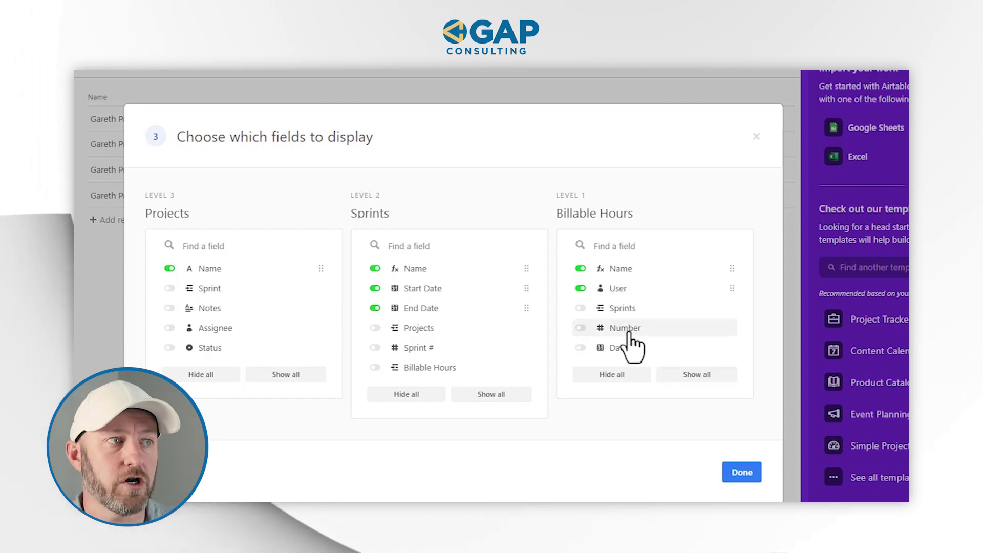
click(626, 329)
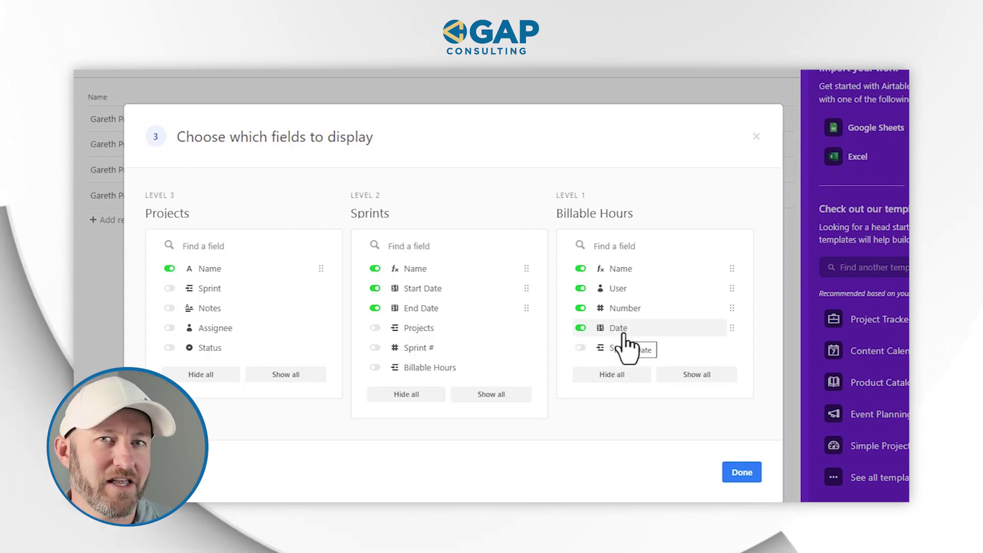
click(738, 473)
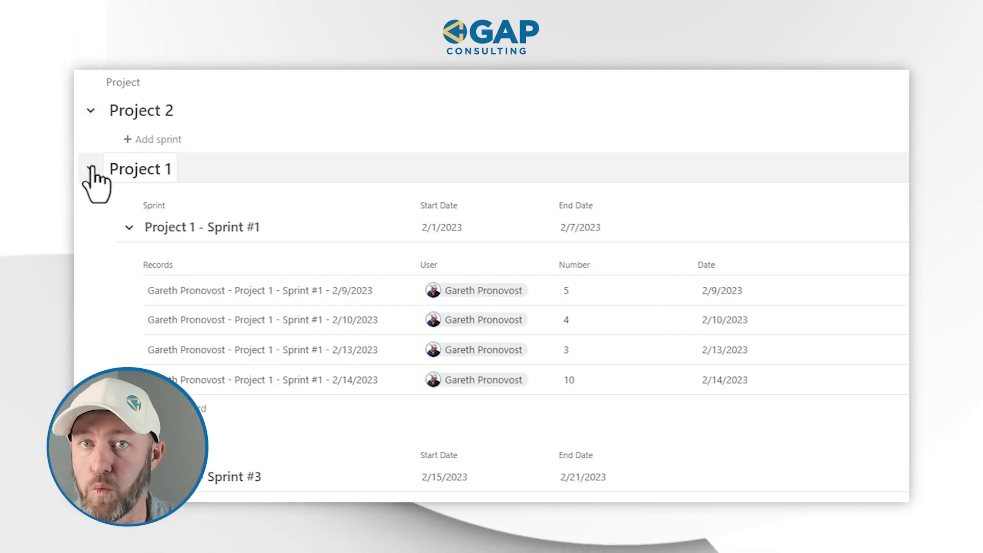
- Collapse Project 2 and each of the three sprints under Project 1 in the list
click(90, 110)
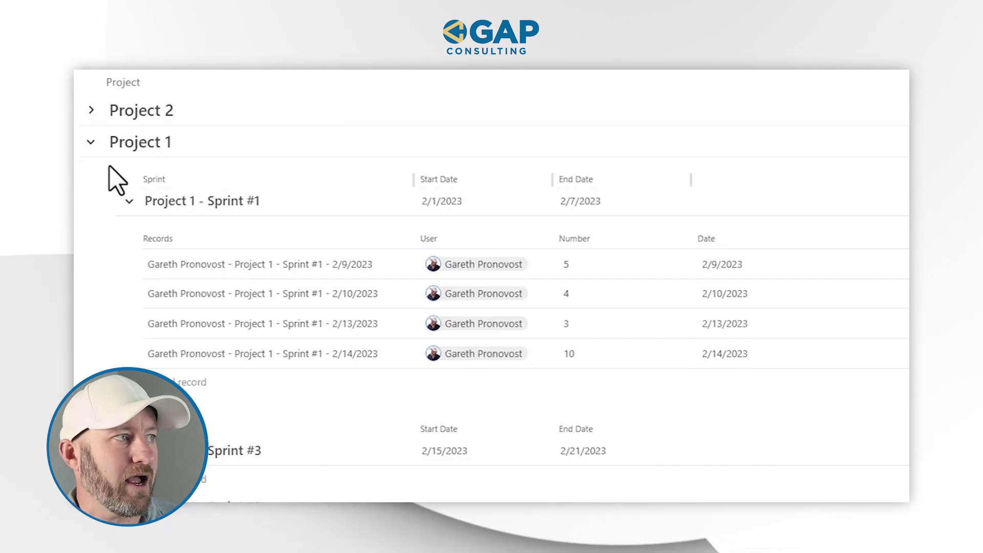
click(129, 203)
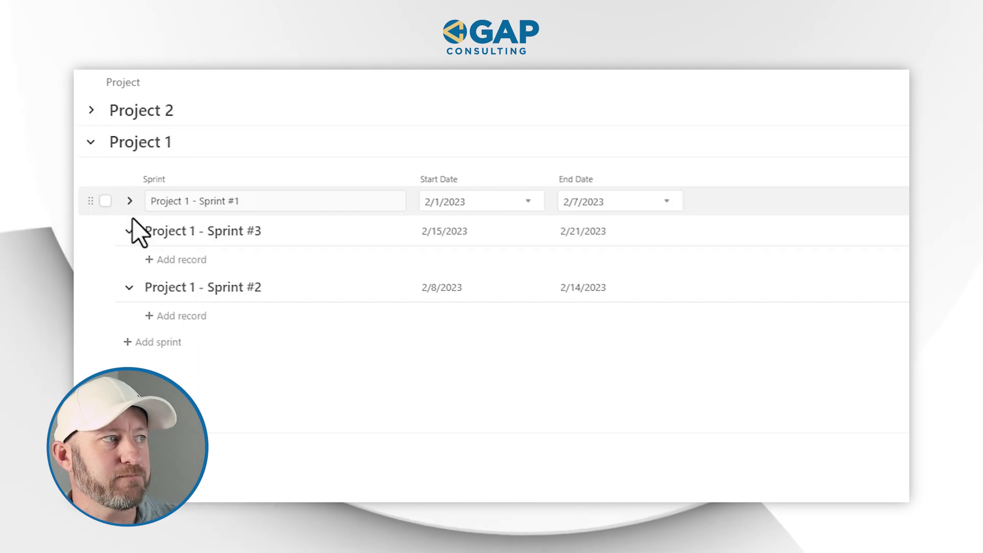
click(130, 231)
click(129, 261)
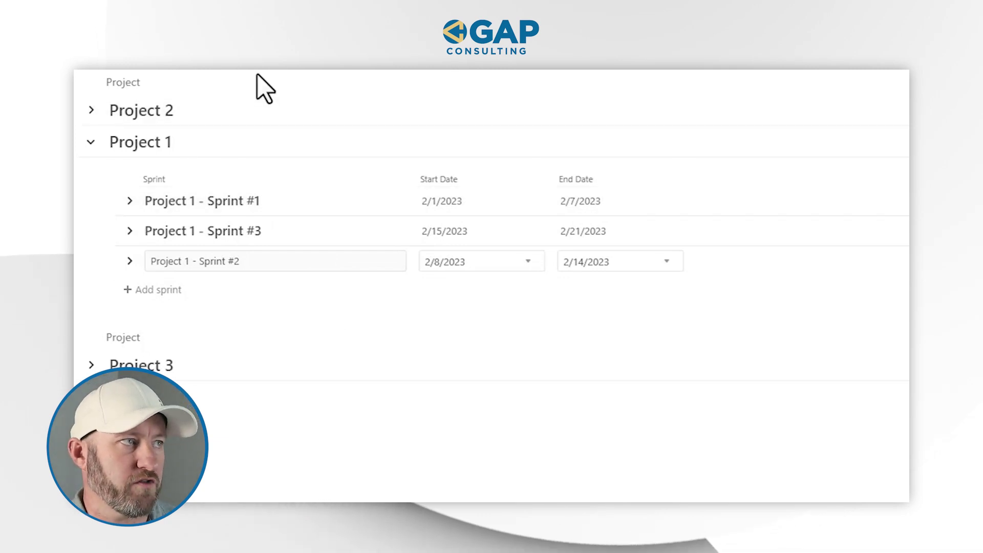
- Sort the Level 2 Sprints by Sprint # in ascending order (1 → 9)
scroll(279, 98, up, 3)
click(279, 117)
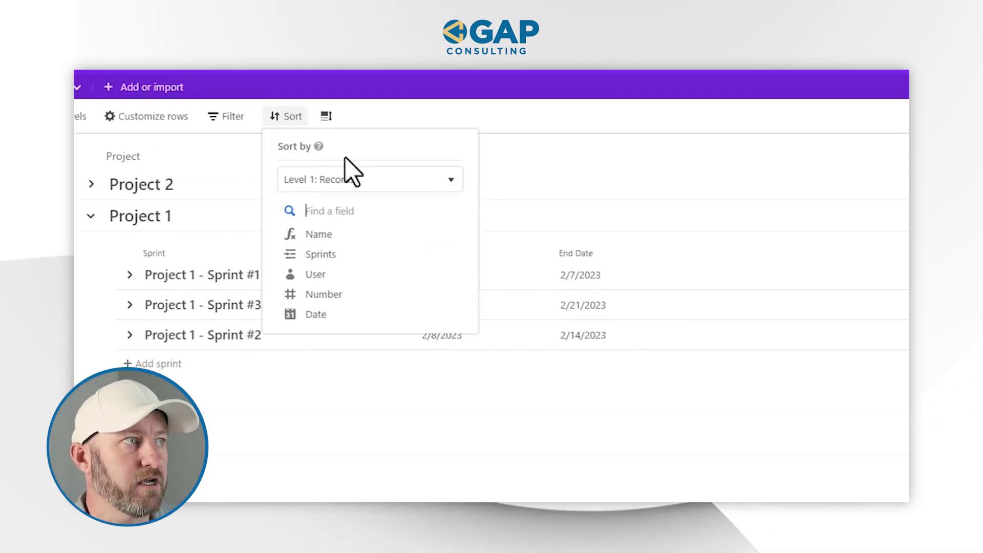
click(339, 185)
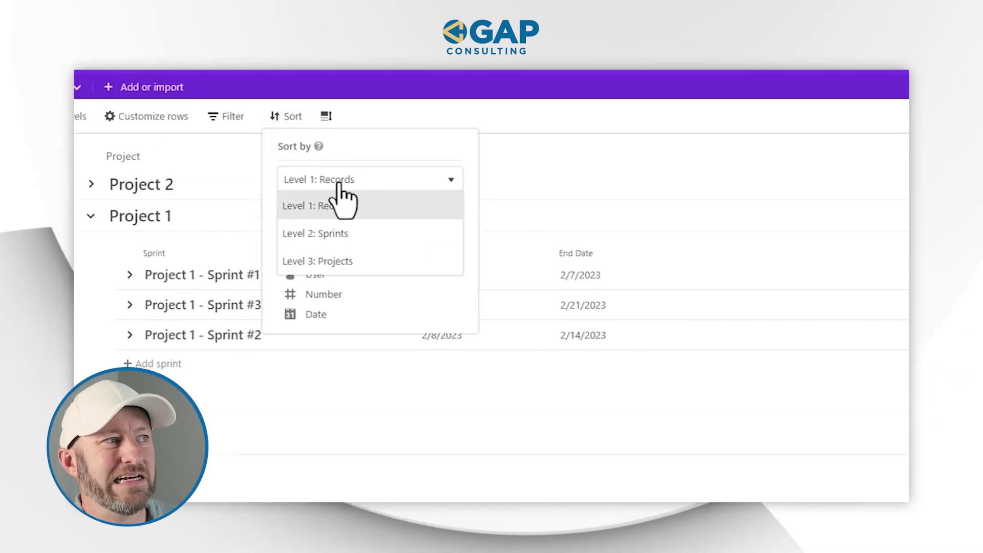
click(341, 231)
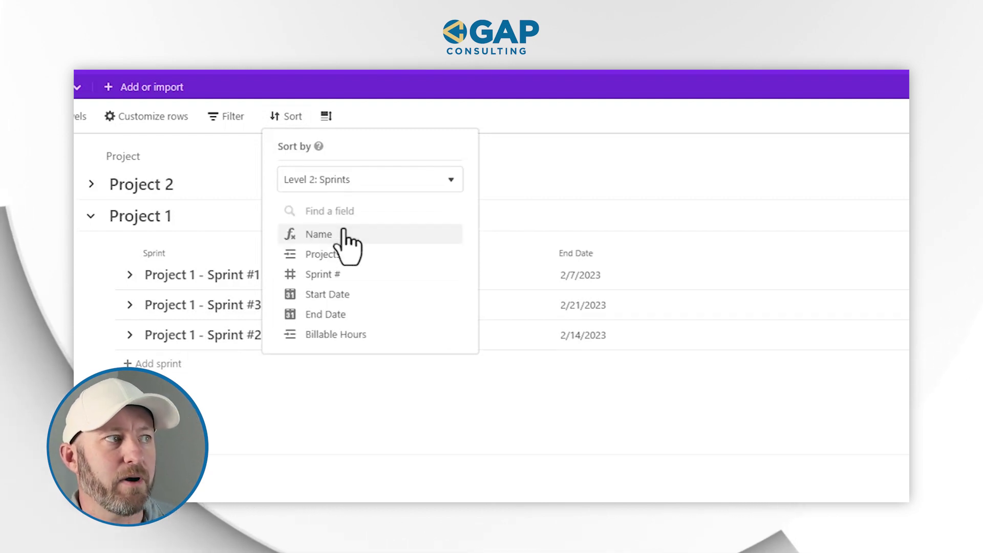
click(345, 274)
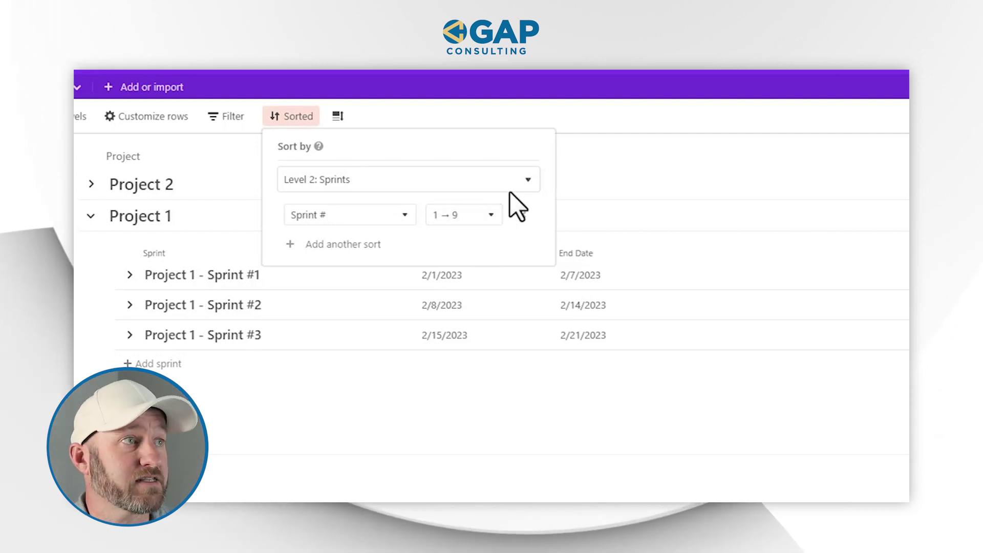
click(519, 126)
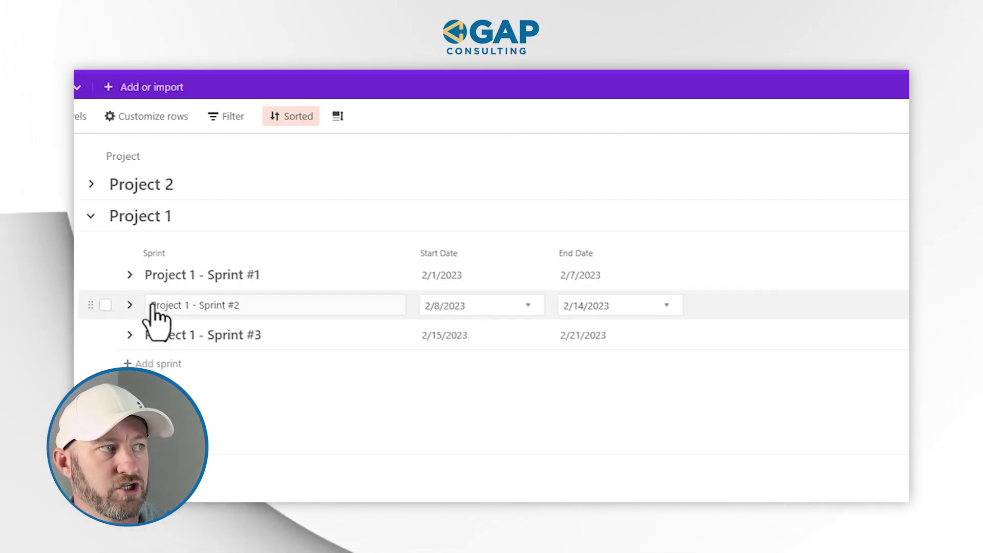
- Expand Project 1 - Sprint #1 and sort the Level 1 Records by Date in descending order (9 → 1)
click(129, 277)
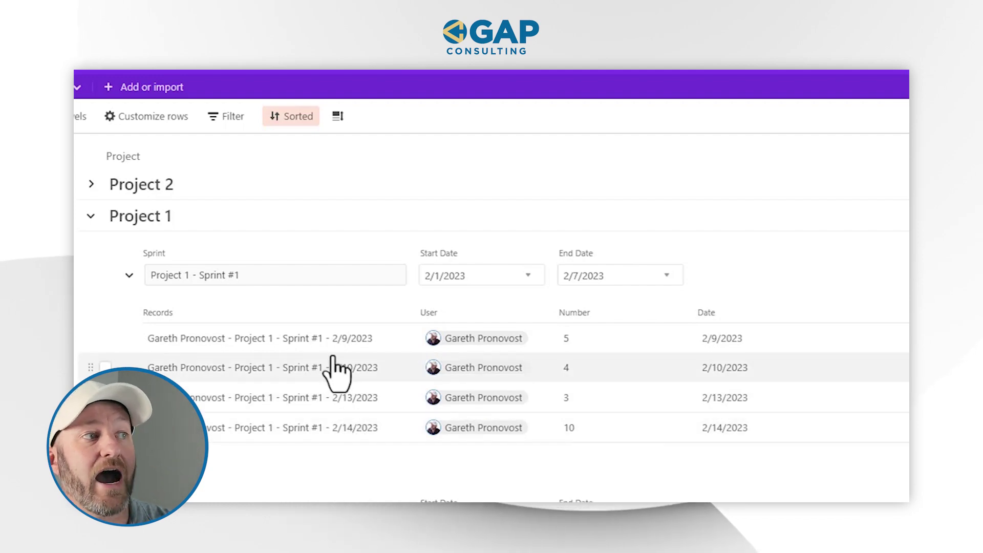
click(299, 119)
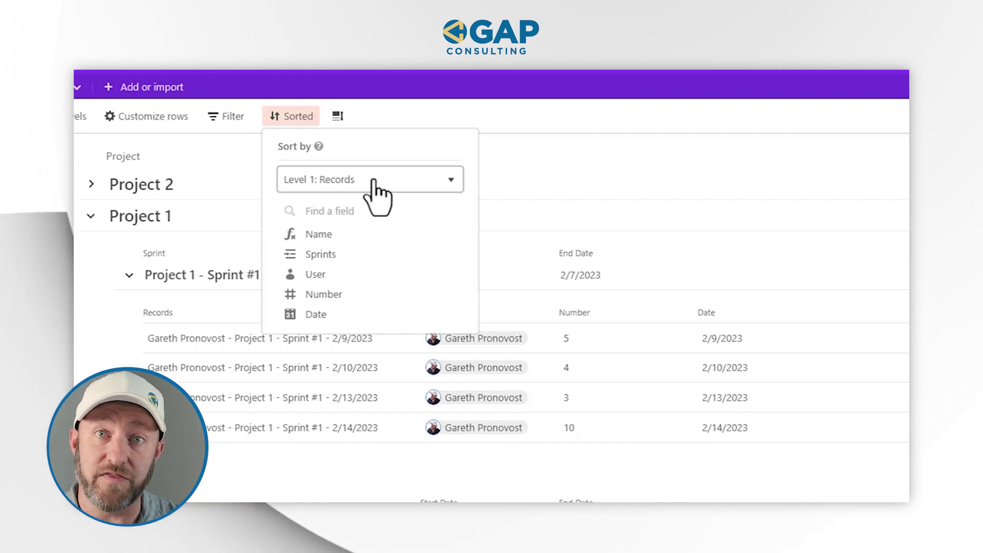
click(316, 314)
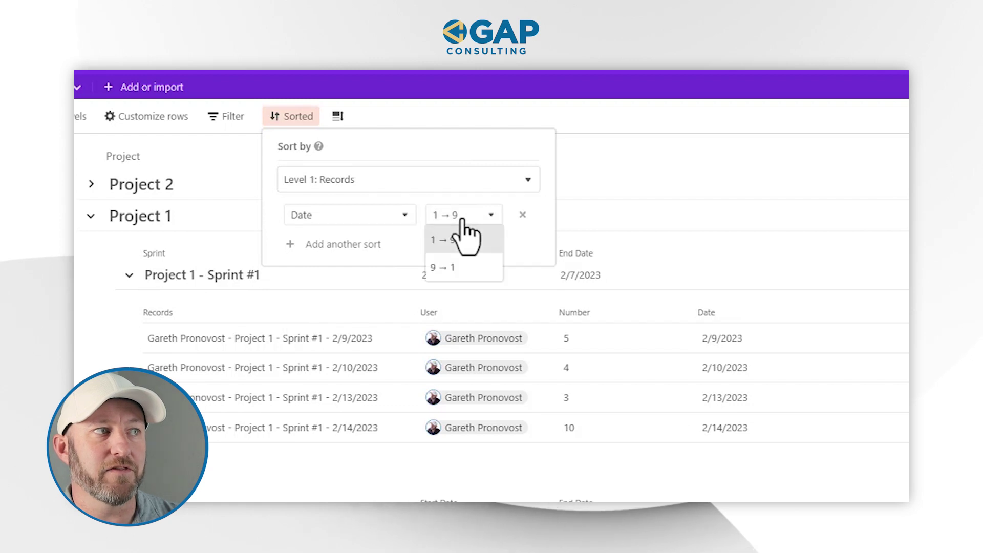
click(455, 268)
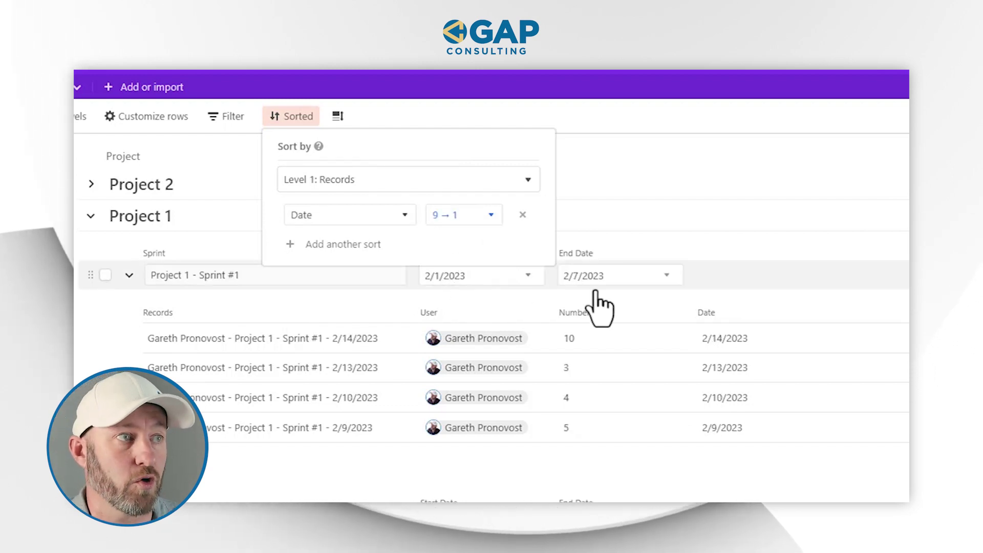
click(529, 117)
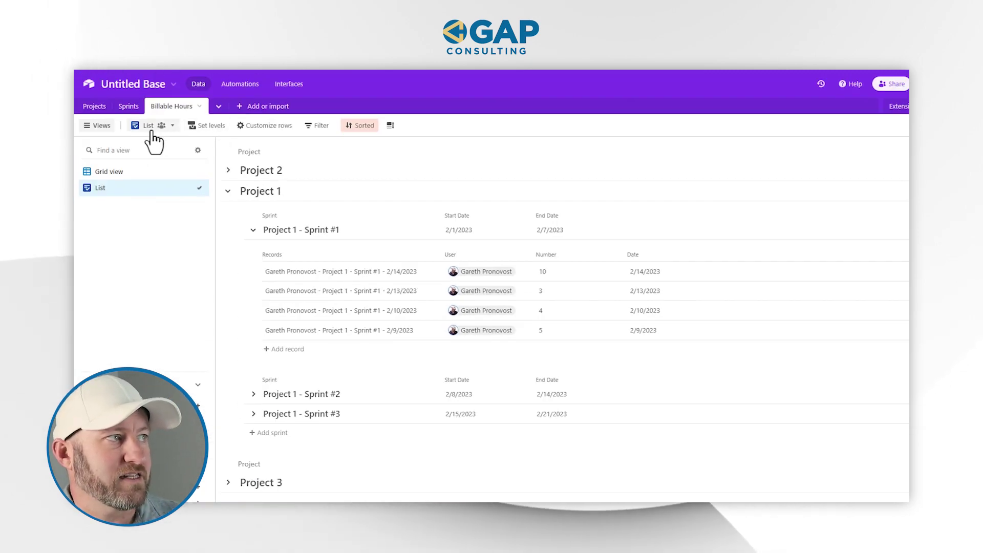
- Review the list's level settings and its row customization options
click(199, 127)
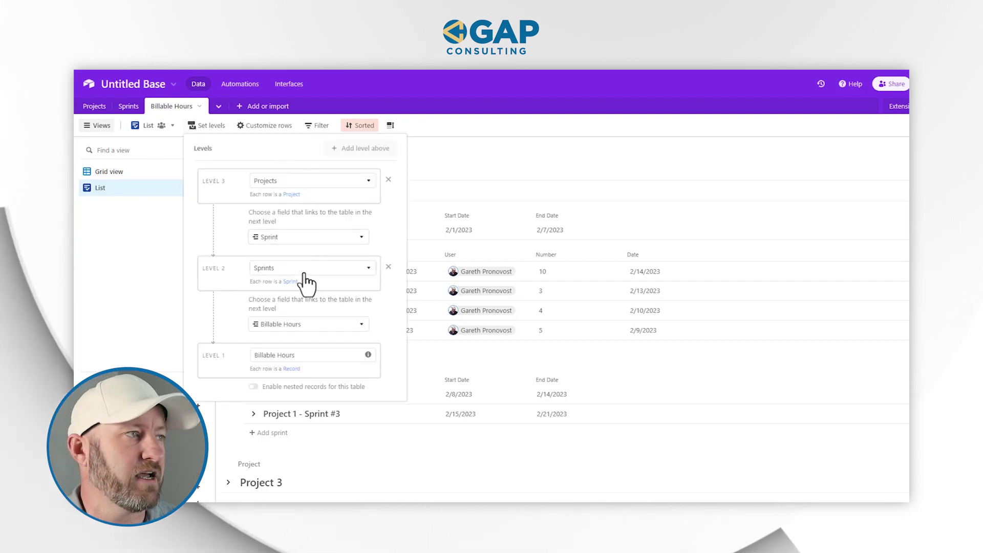
click(276, 128)
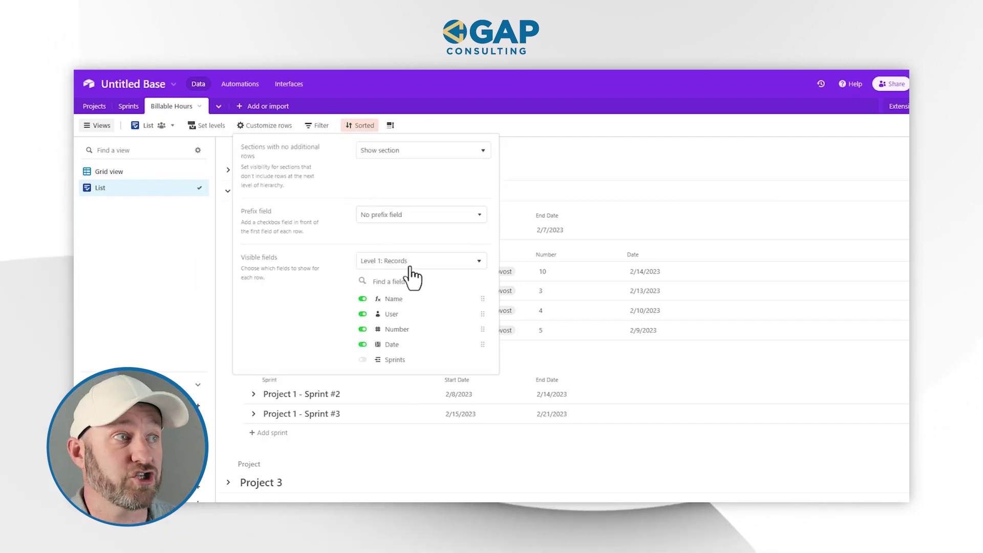
click(398, 128)
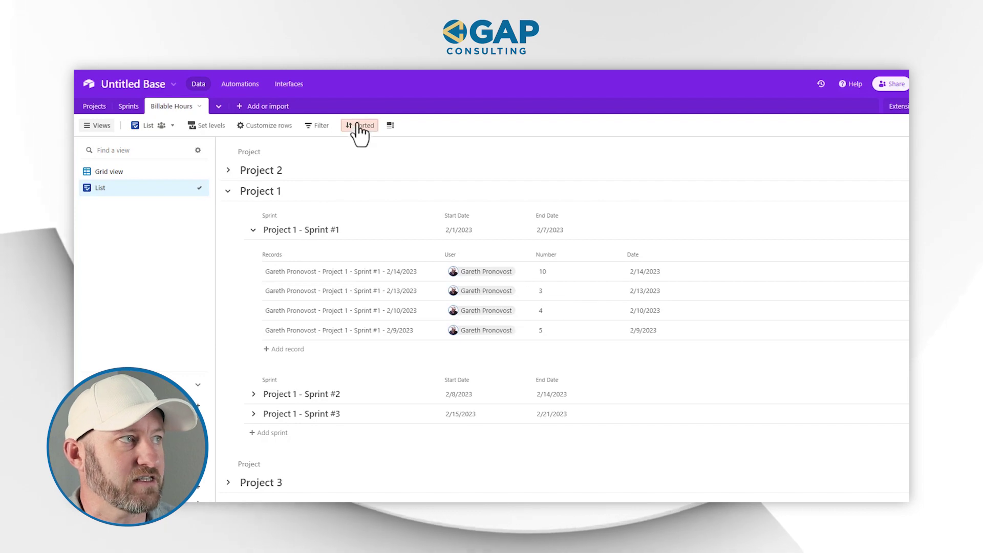
- Add a filter condition on Name with no value at Level 1: Records
click(317, 127)
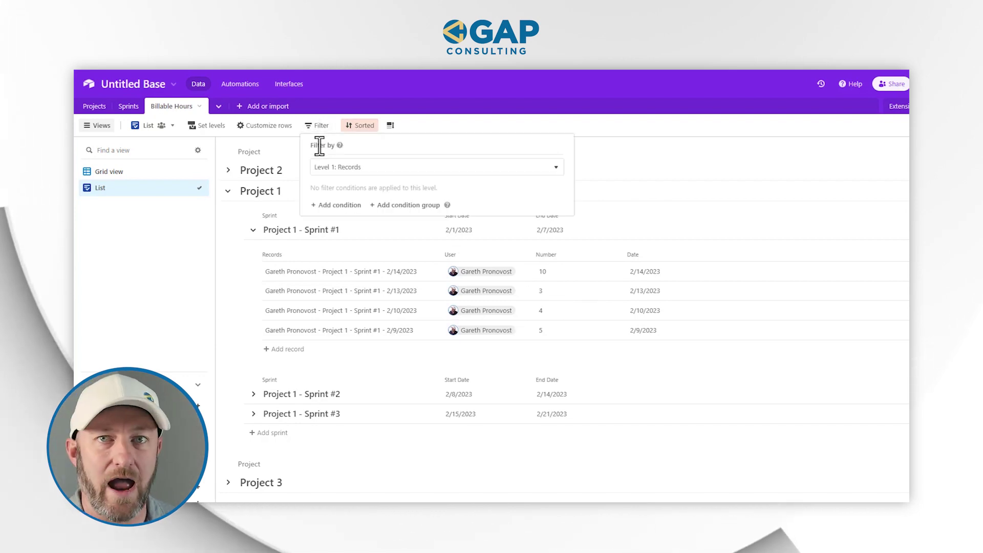
click(330, 203)
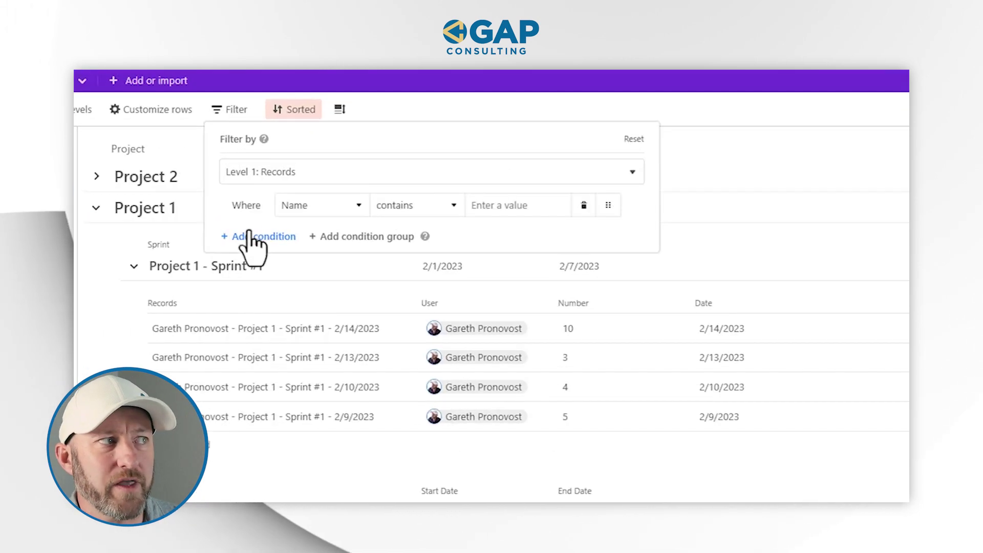
click(358, 194)
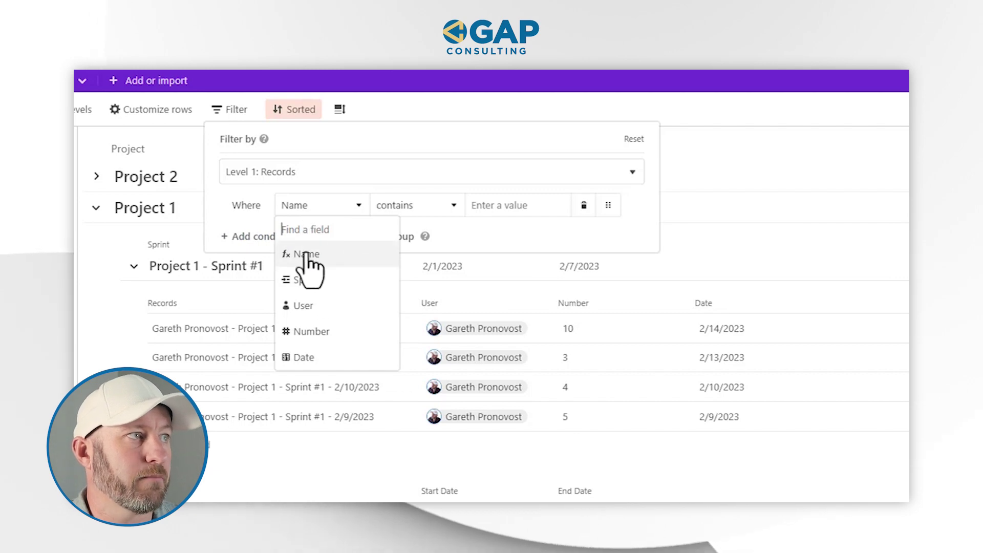
click(263, 183)
- Filter Level 3: Projects to show only records whose Name contains 1
click(269, 173)
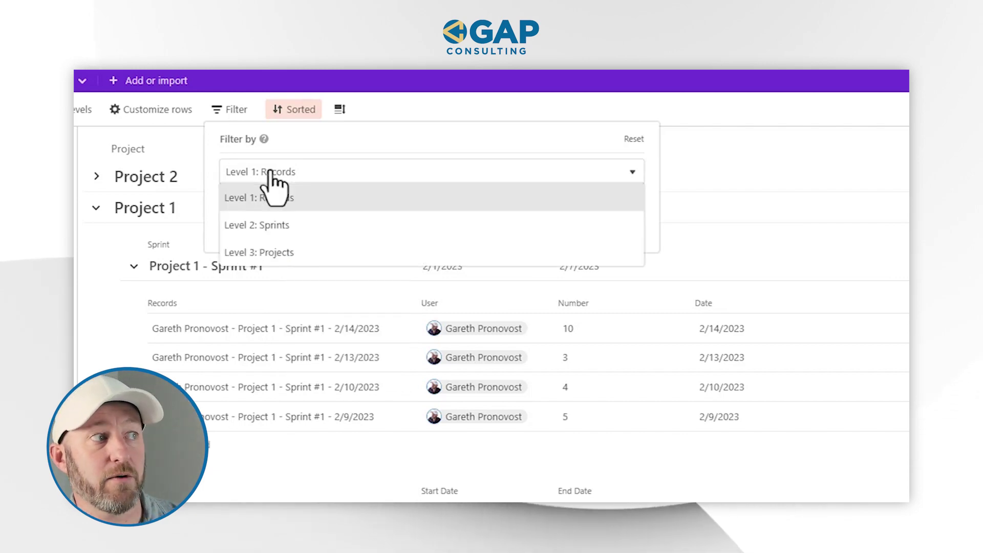
click(287, 252)
click(264, 228)
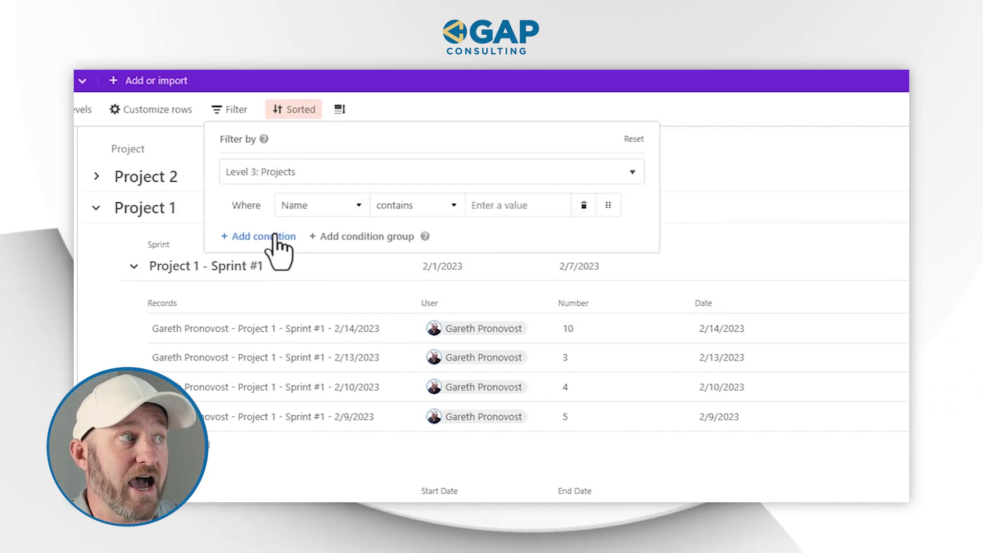
click(310, 204)
click(328, 254)
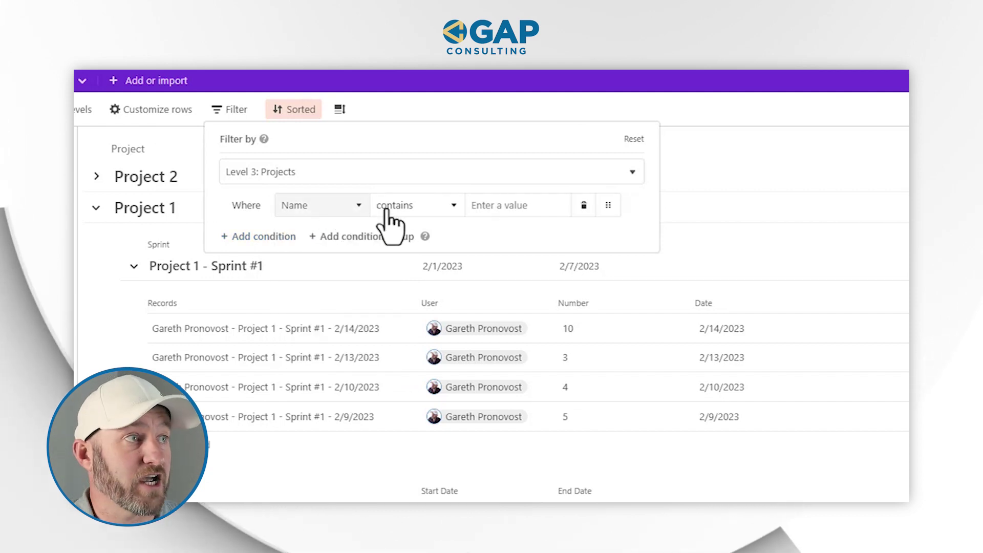
text(1)
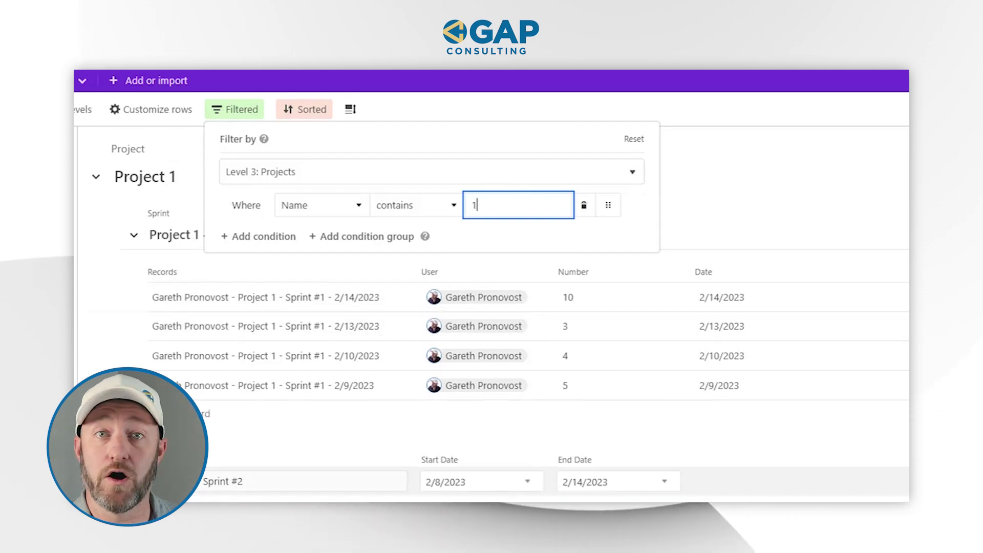
key(Escape)
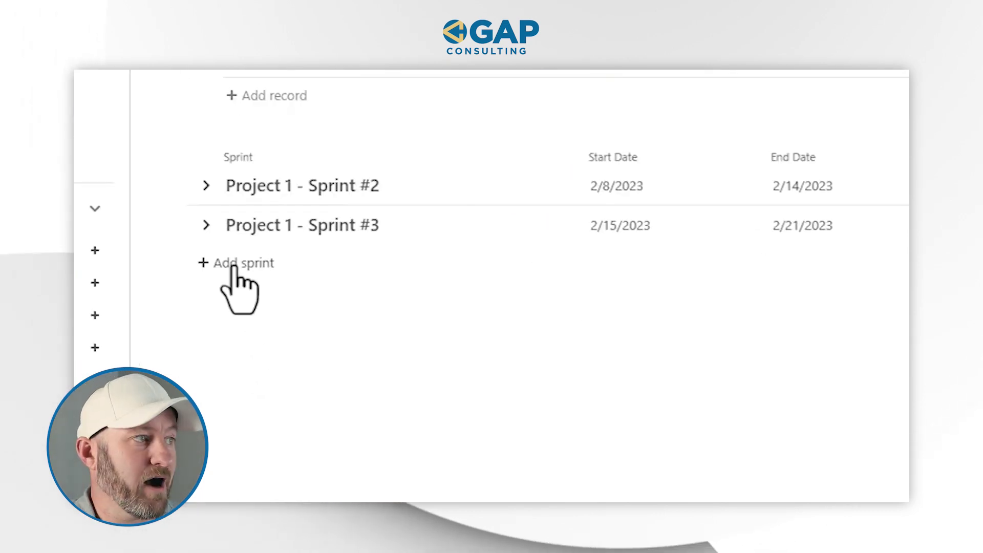
- Add a sprint under Project 1 with start date 2/22/2023 and end date 2/28/2023
click(233, 265)
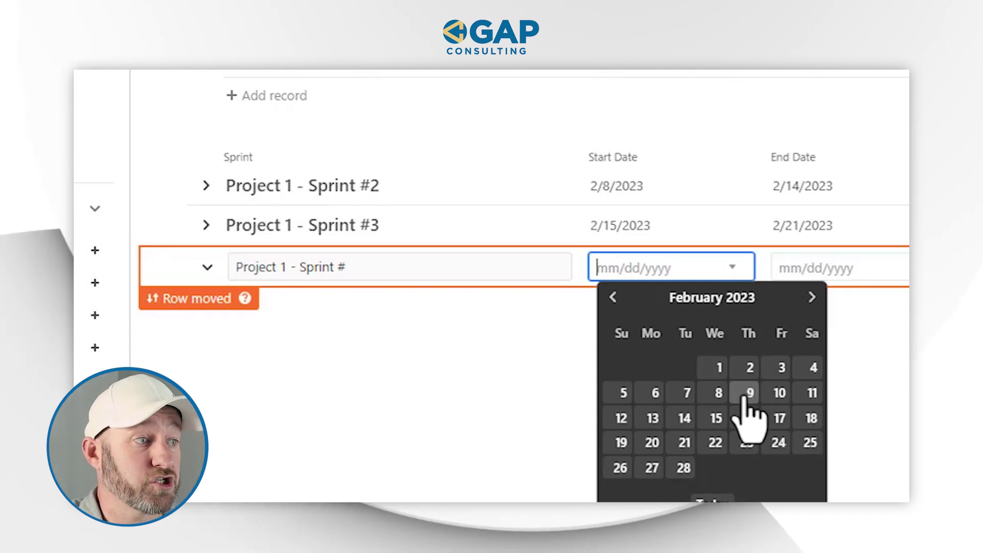
click(715, 443)
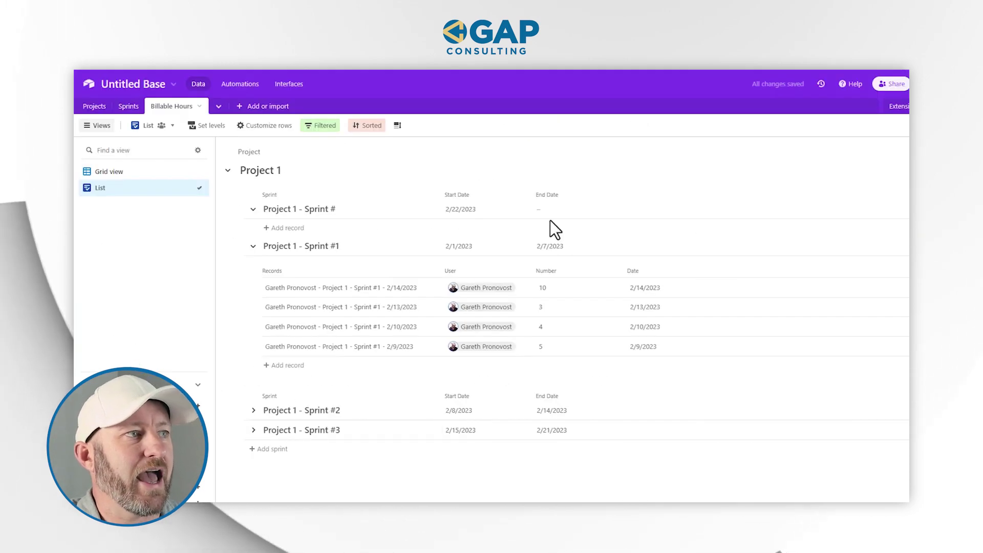
click(551, 212)
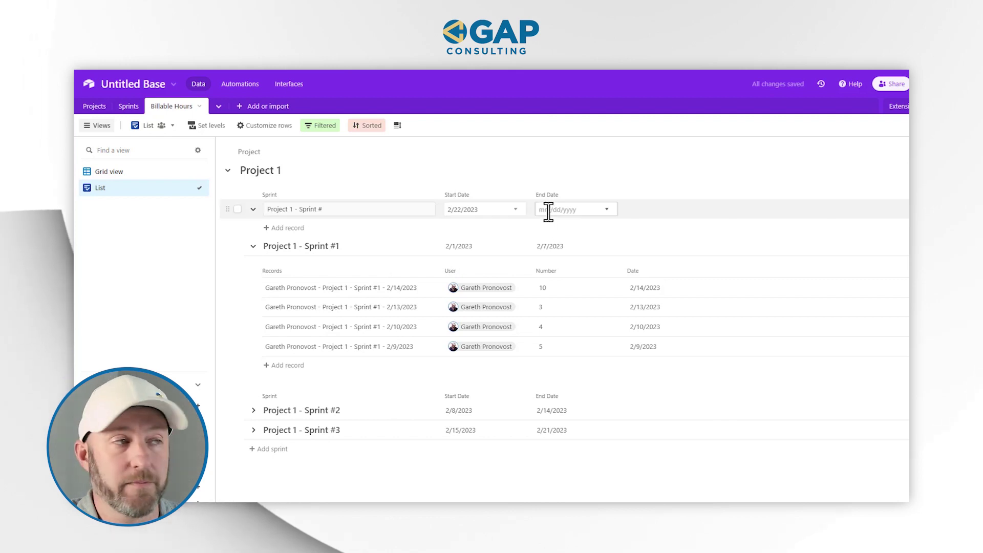
click(548, 210)
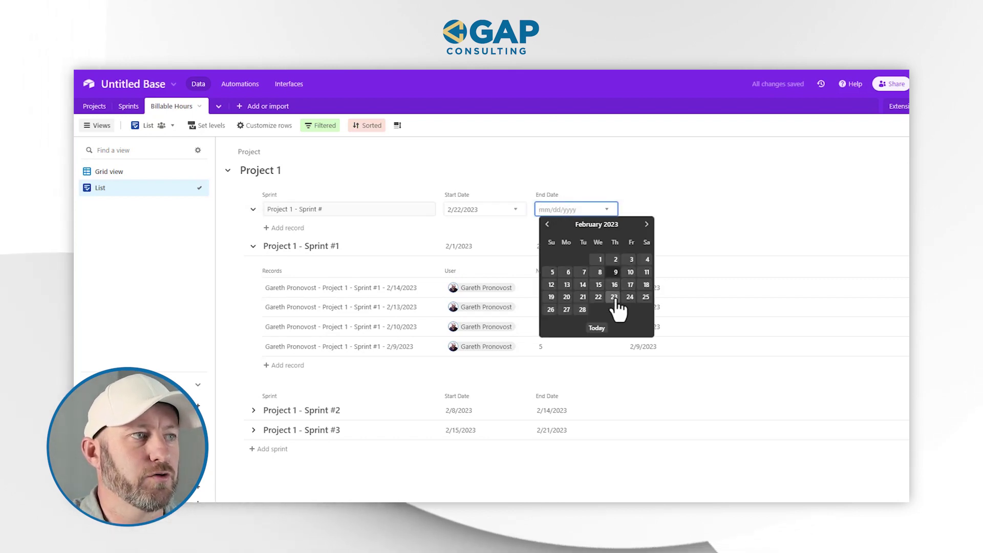
click(582, 309)
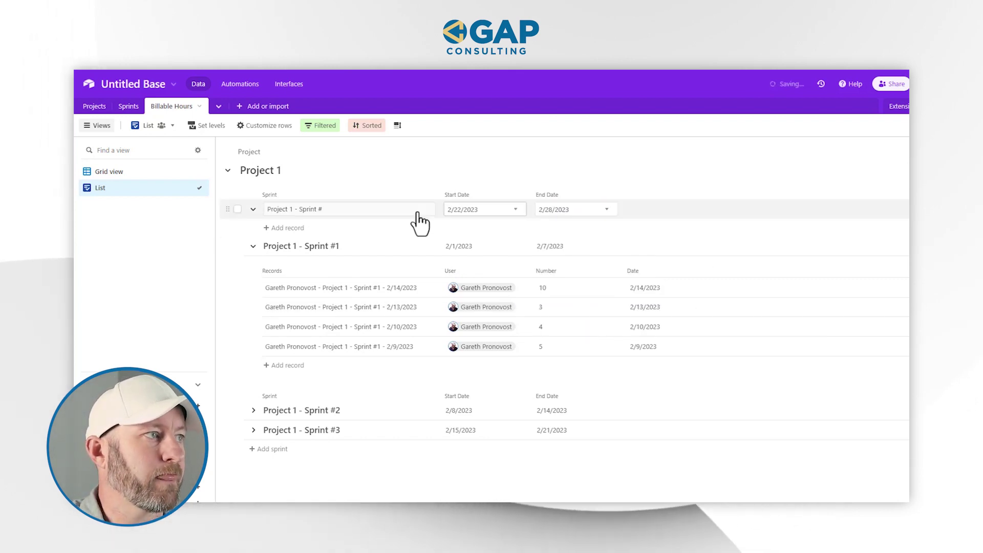
- Reveal the hidden fields of the new Project 1 sprint's record and set its Sprint # to 4
double_click(290, 210)
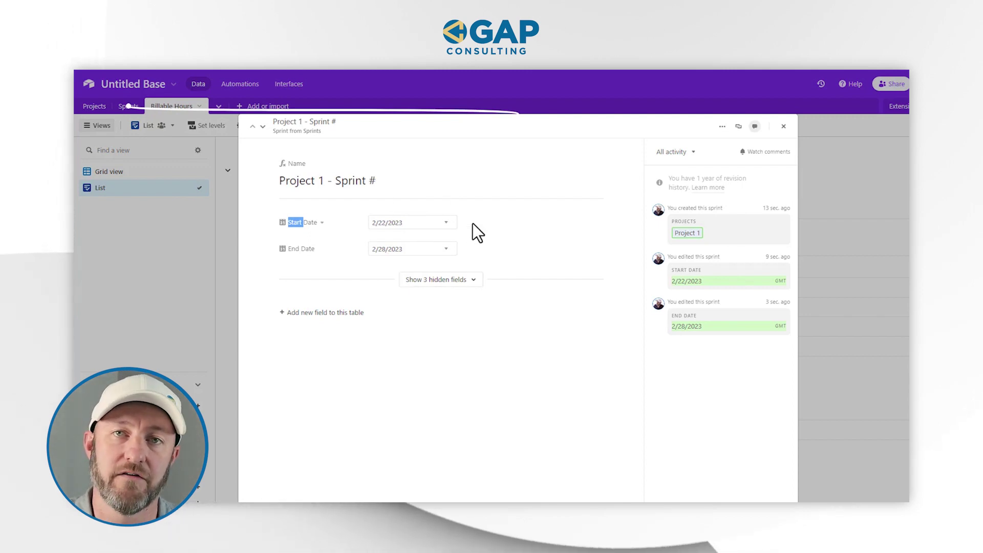
click(493, 219)
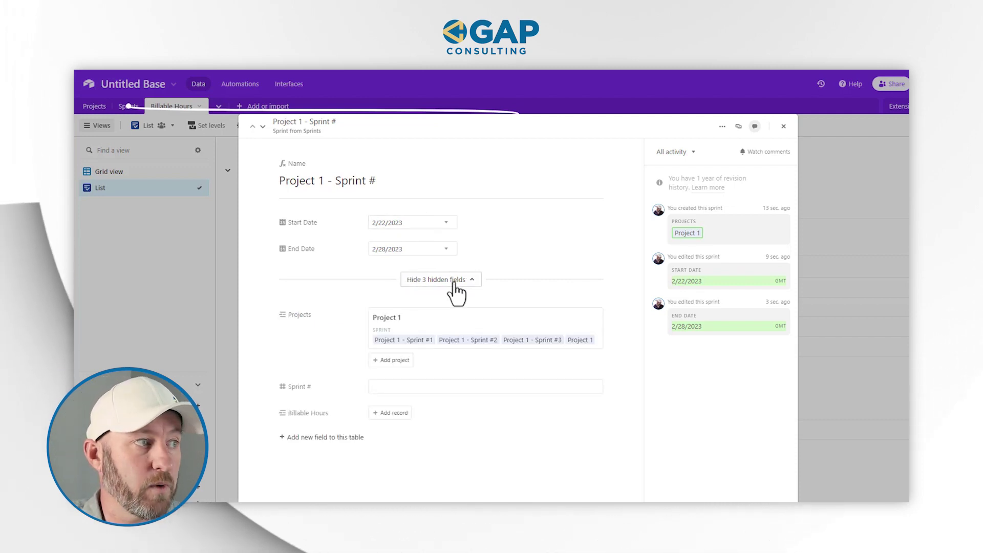
click(443, 387)
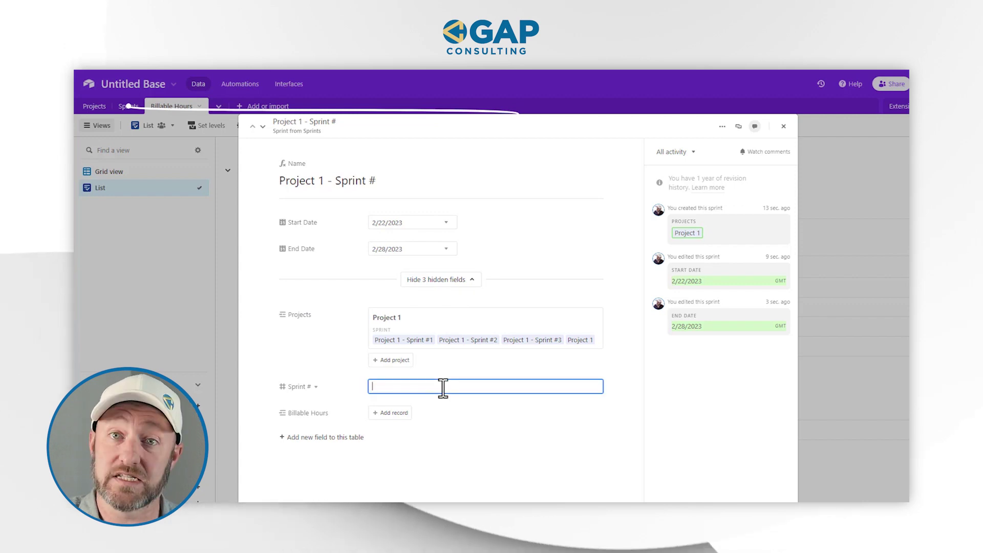
text(4)
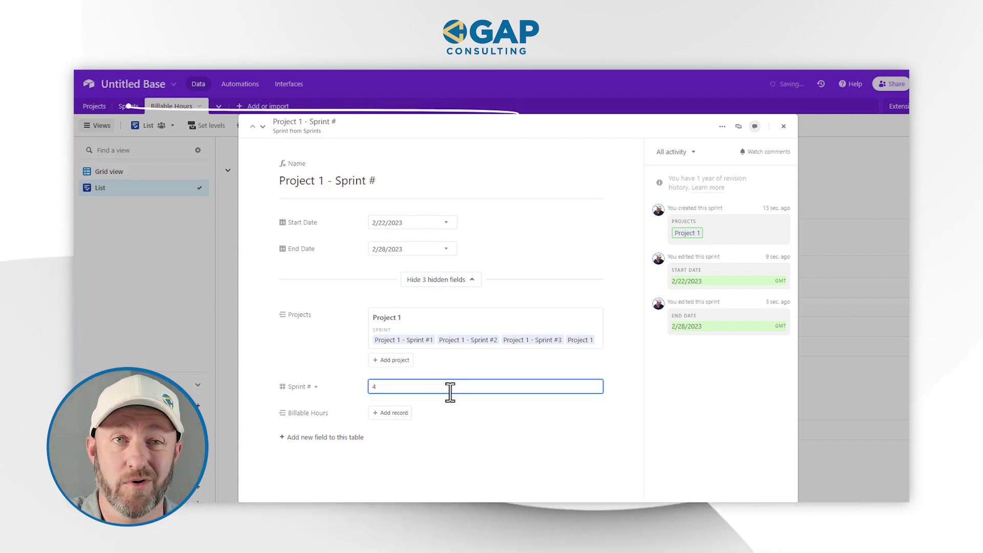
click(831, 202)
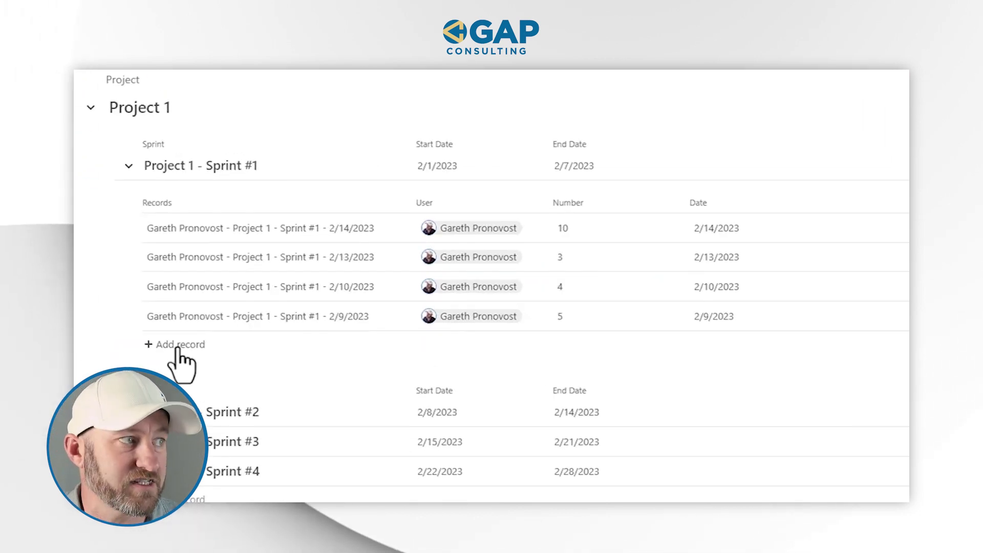
- Add a billable hours record under Project 1 - Sprint #1 with the listed user, number 6 and date 2/15/2023
click(154, 345)
click(470, 348)
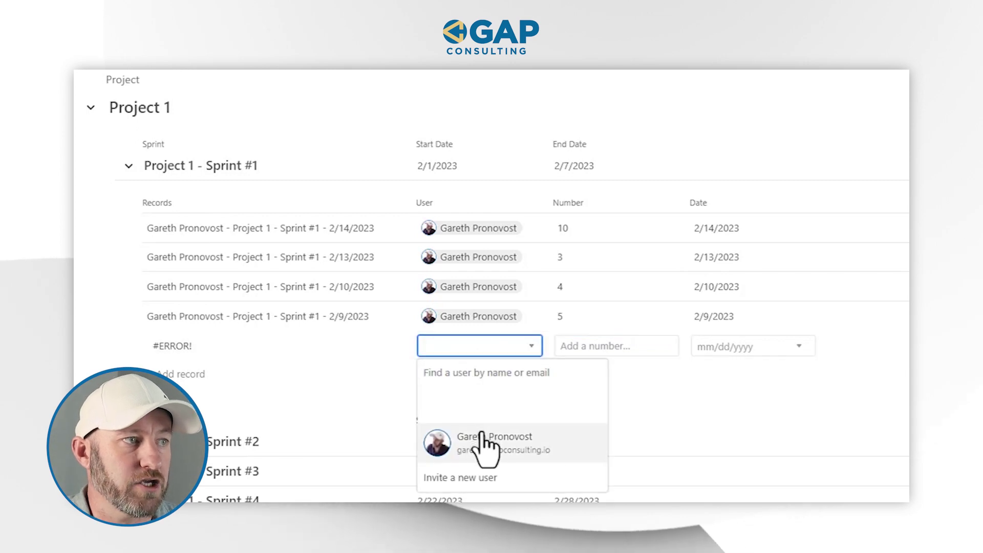
click(450, 441)
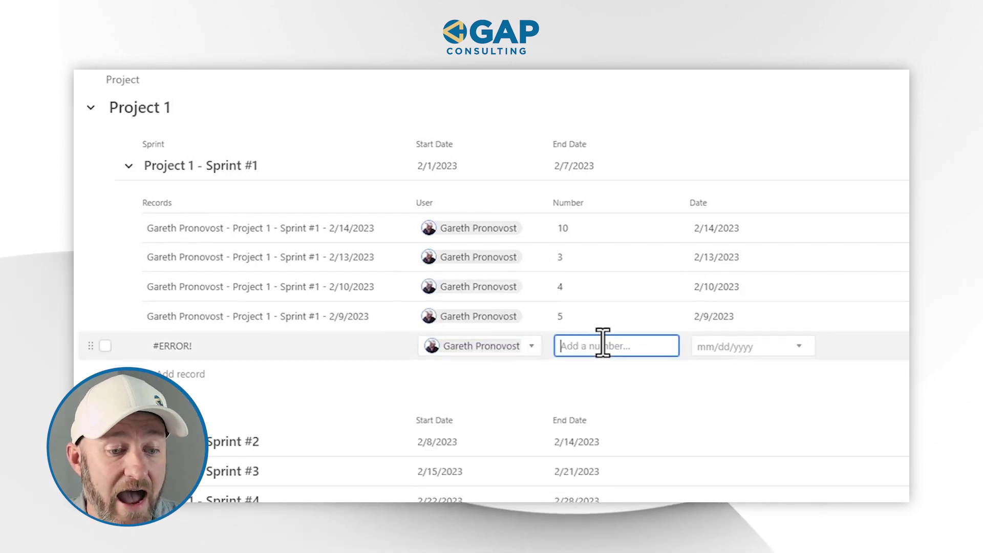
text(6)
click(730, 346)
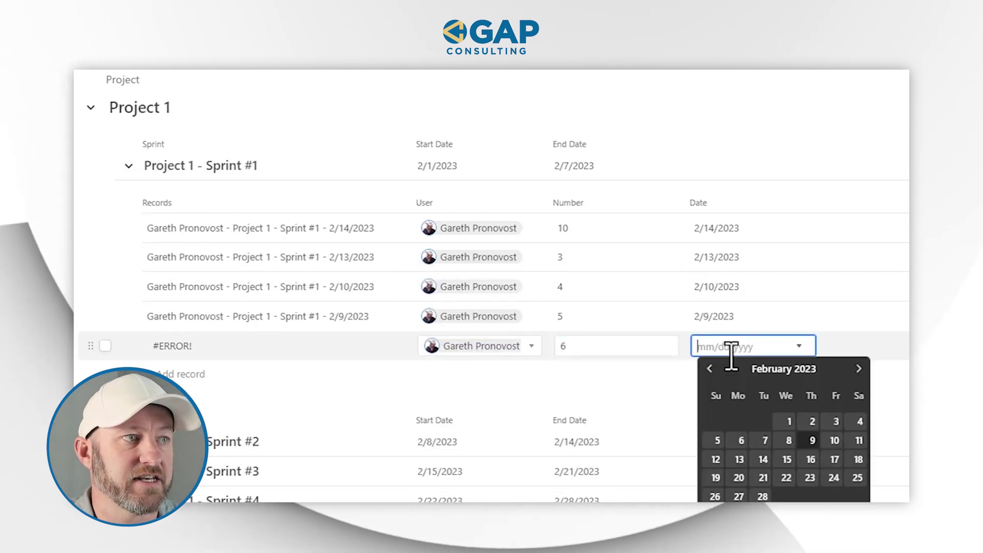
click(788, 459)
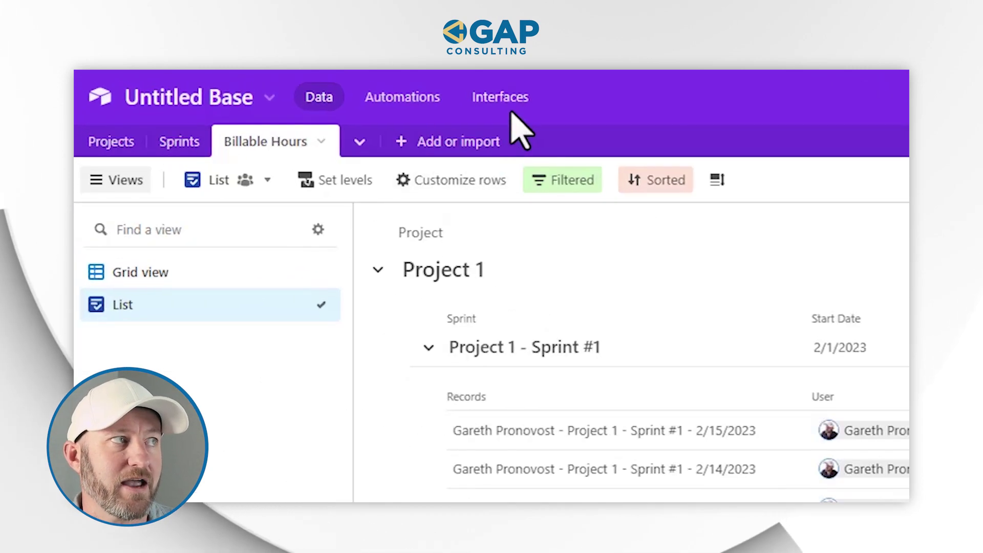
- Create a new interface for the base with the default name and the Blank layout
click(505, 104)
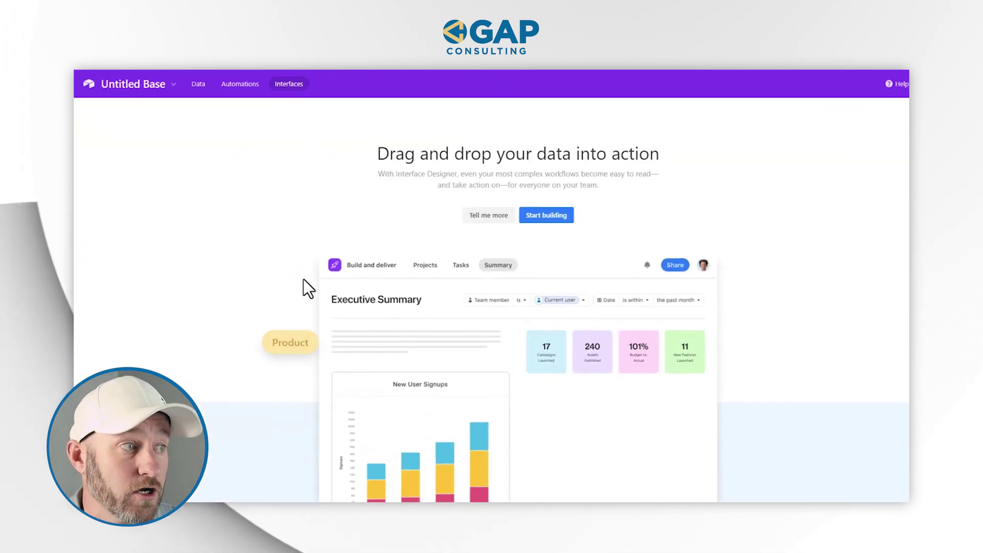
click(541, 217)
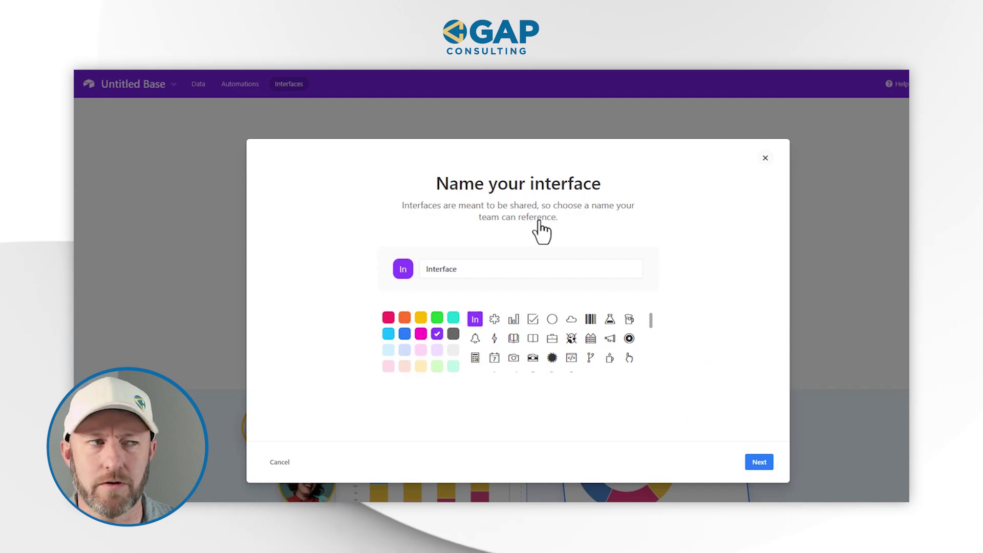
click(760, 466)
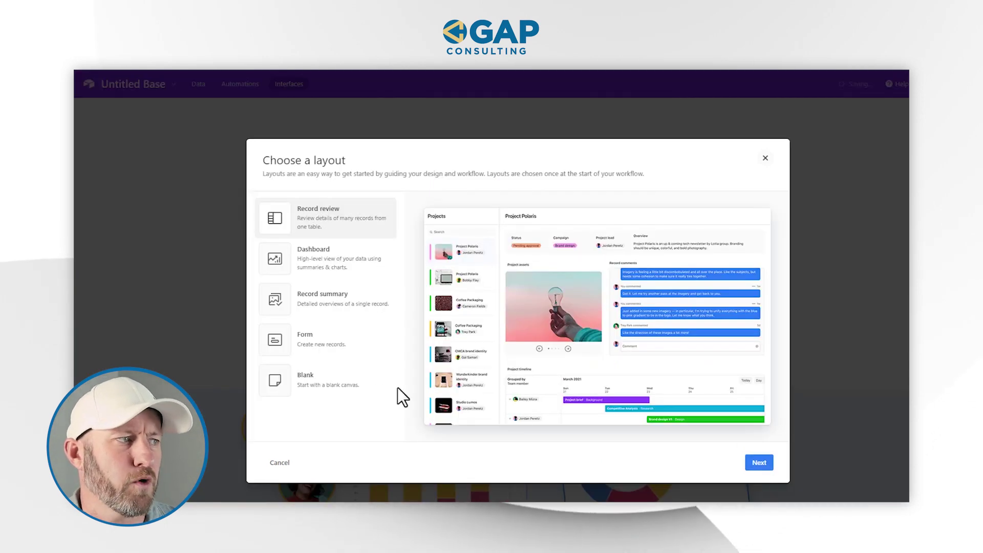
click(306, 384)
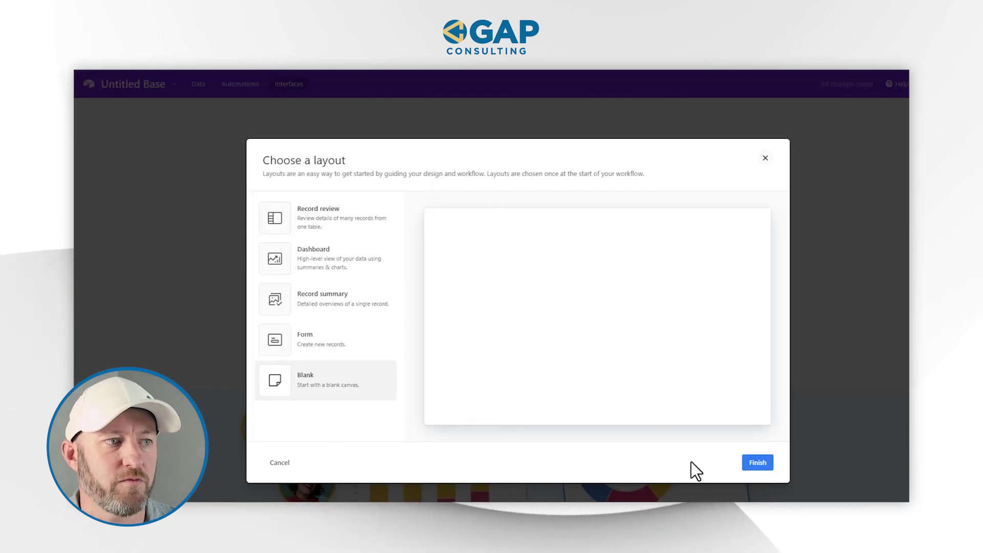
click(759, 462)
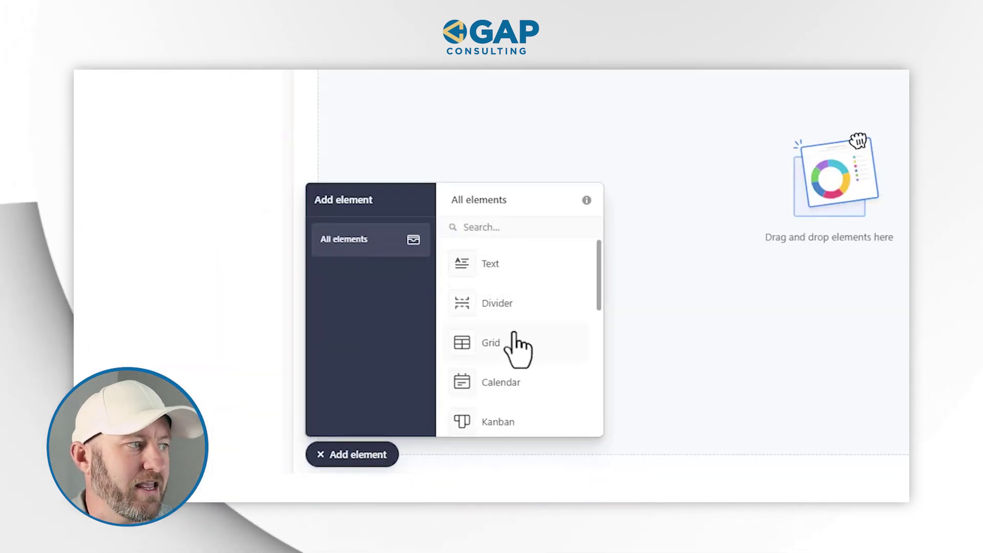
- Find the List element and place it on the blank interface page
click(501, 227)
text(list)
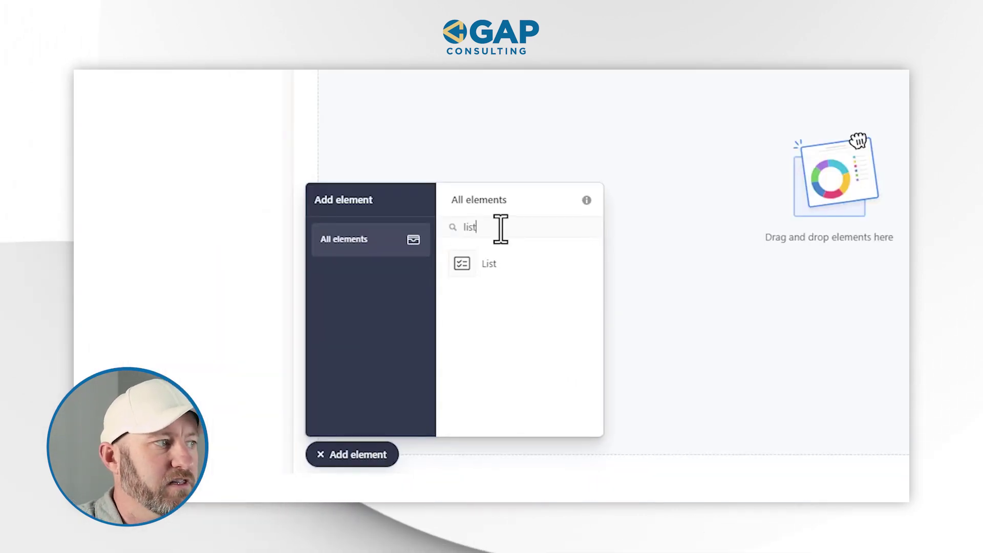
click(485, 275)
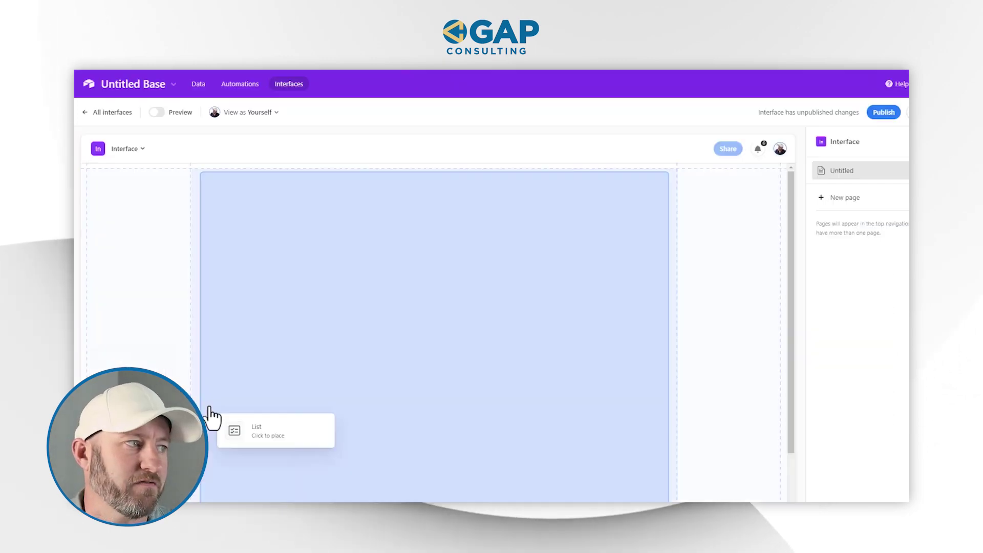
click(274, 384)
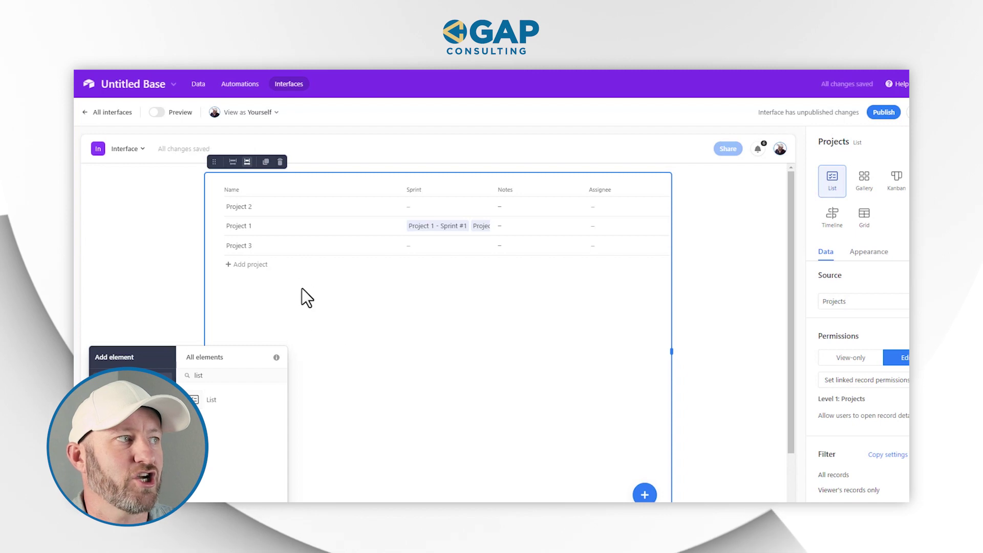